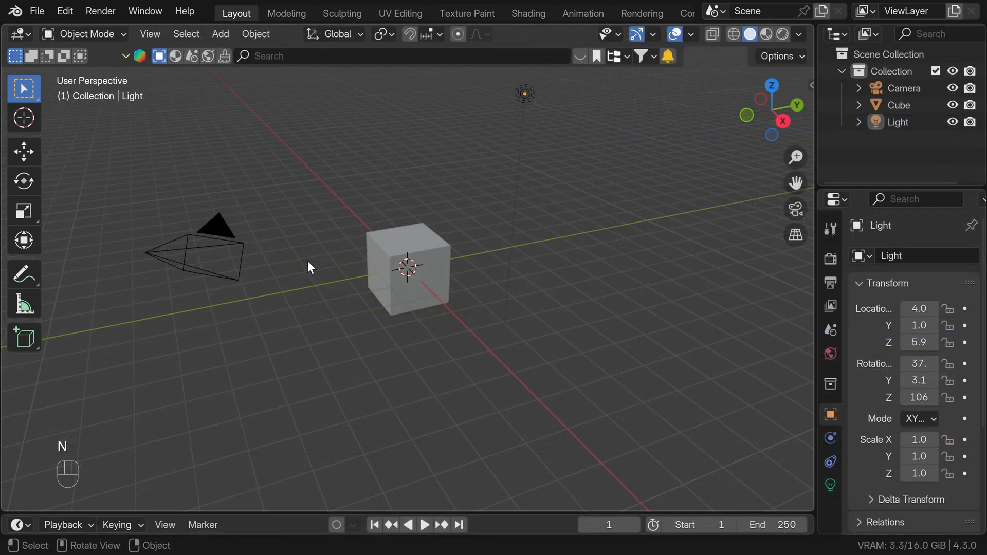
- Delete the light from the scene
left_click(530, 96)
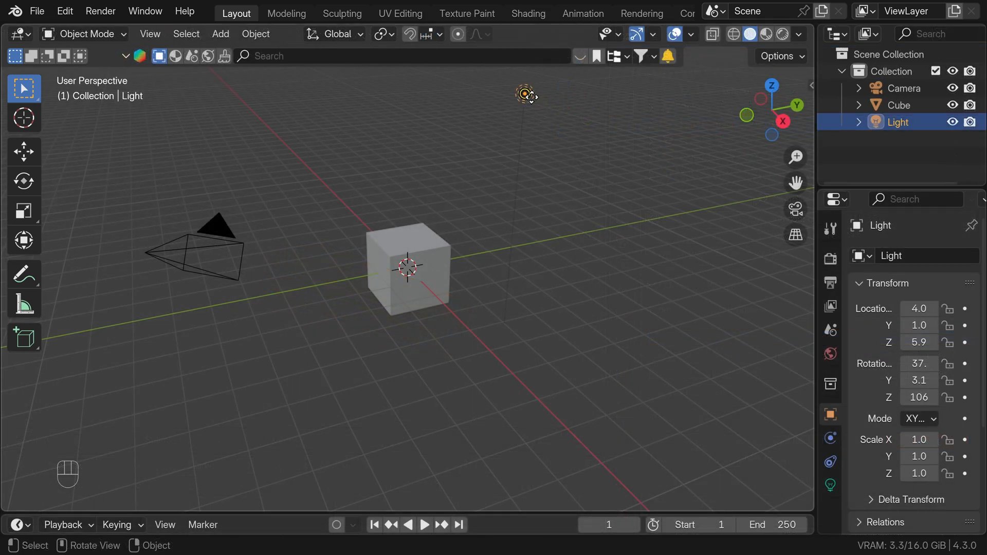
key("x")
left_click(531, 98)
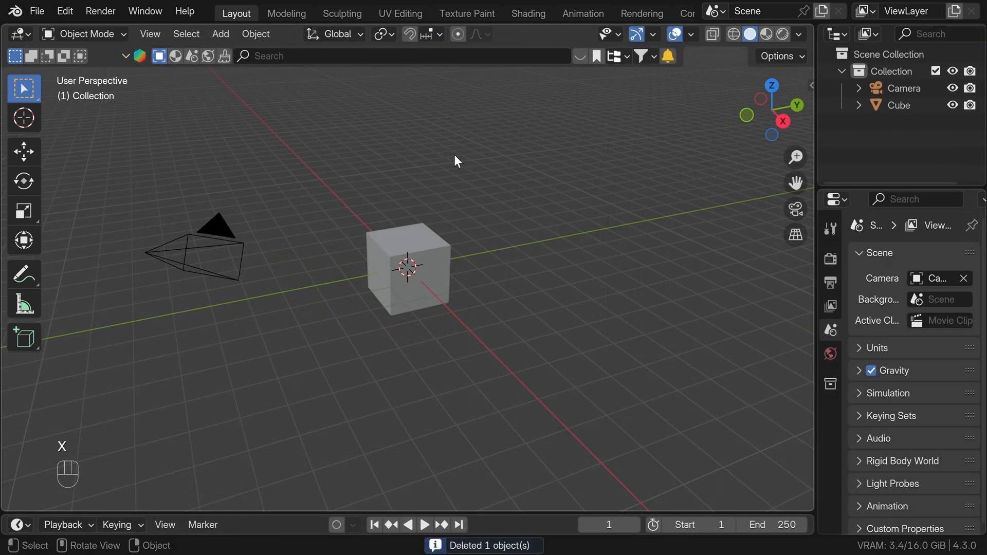
- Flatten the default cube into a slab by scaling it to 0.1 along Z
key("KP_1")
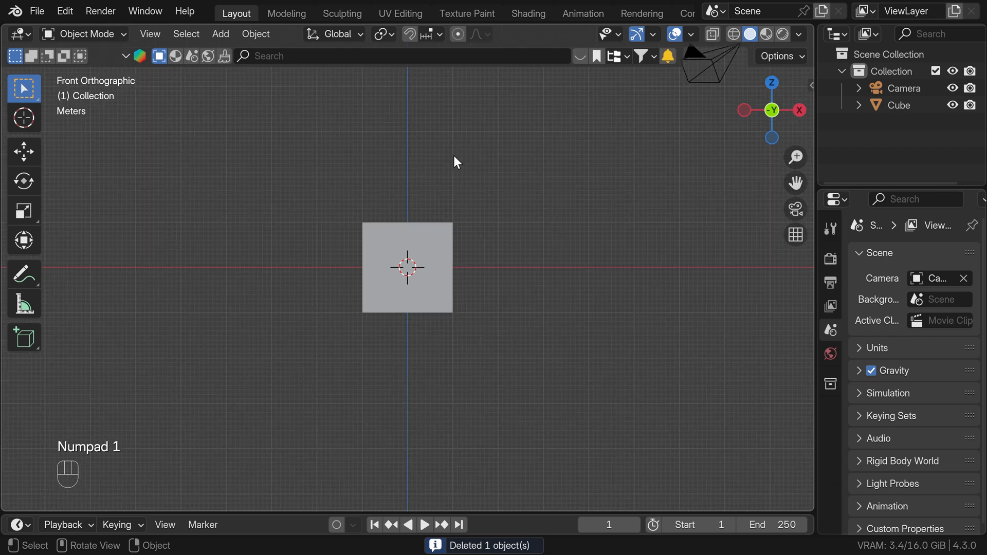
left_click(435, 250)
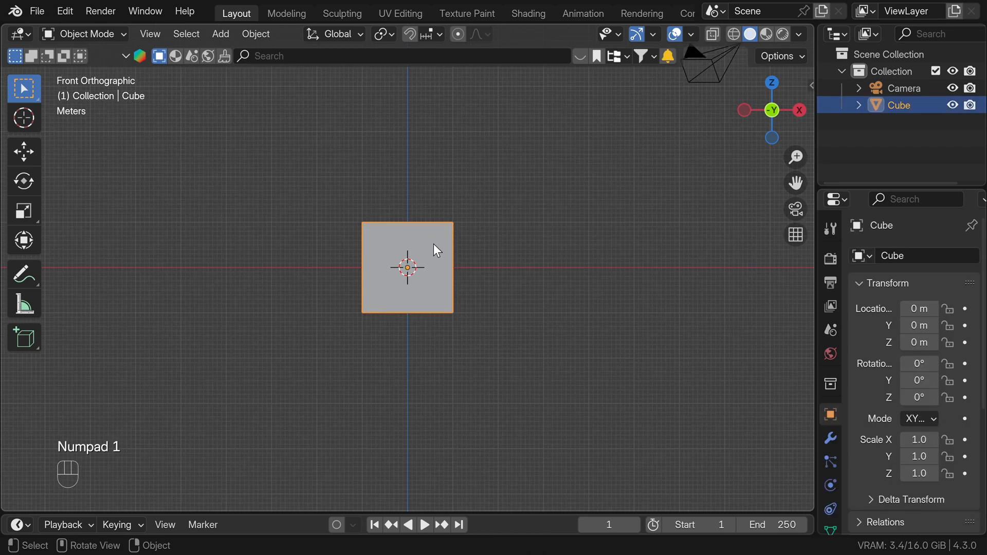
key("s")
key("z")
key("KP_Decimal")
key("KP_1")
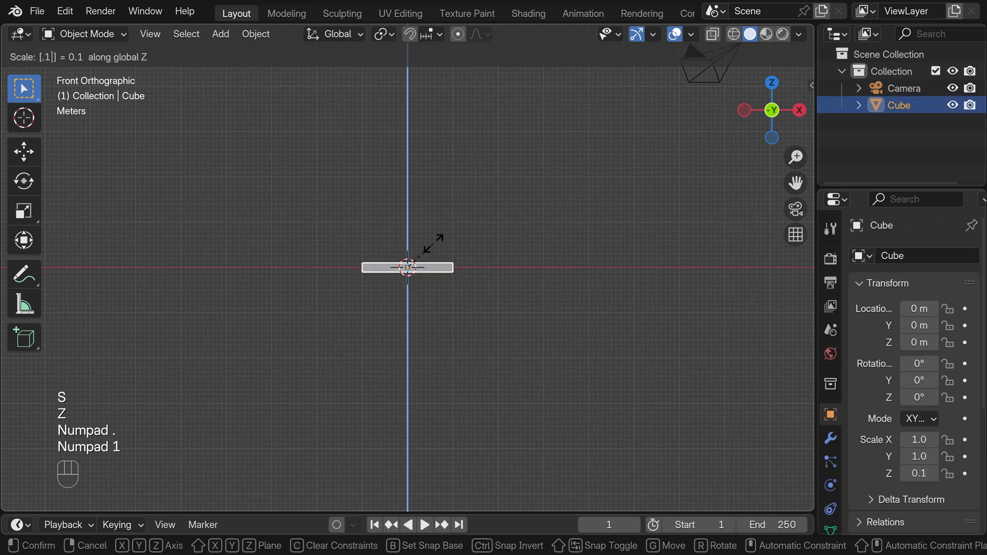
key("KP_Enter")
- Move the slab down along Z so its top face lines up with the ground plane
scroll(435, 249, "up", 3)
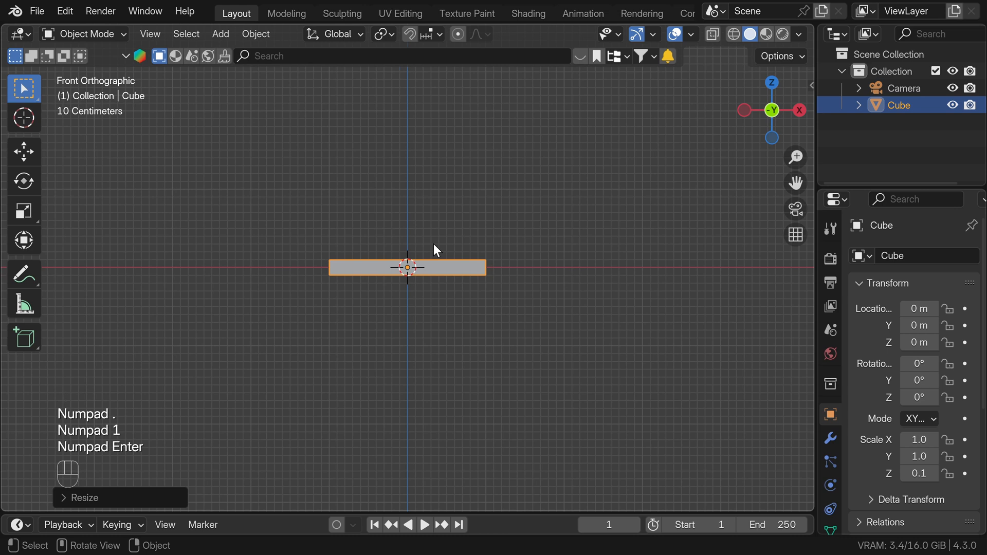
key("g")
key("z")
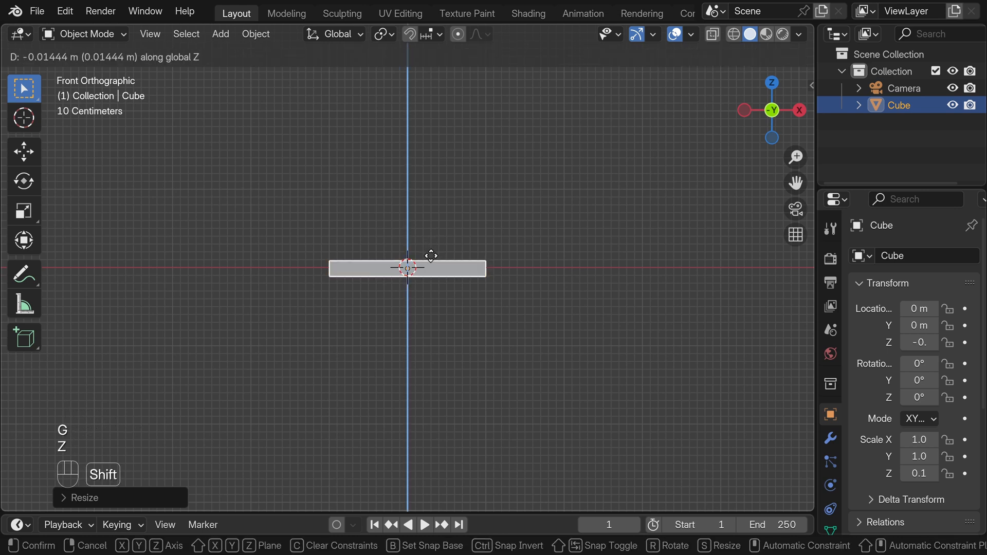
left_click(421, 326)
- Scale the slab into a wide rectangular floor, about 4.3 along X and about 6.9 along Y
middle_click_drag(422, 326, 499, 268)
key("s")
key("x")
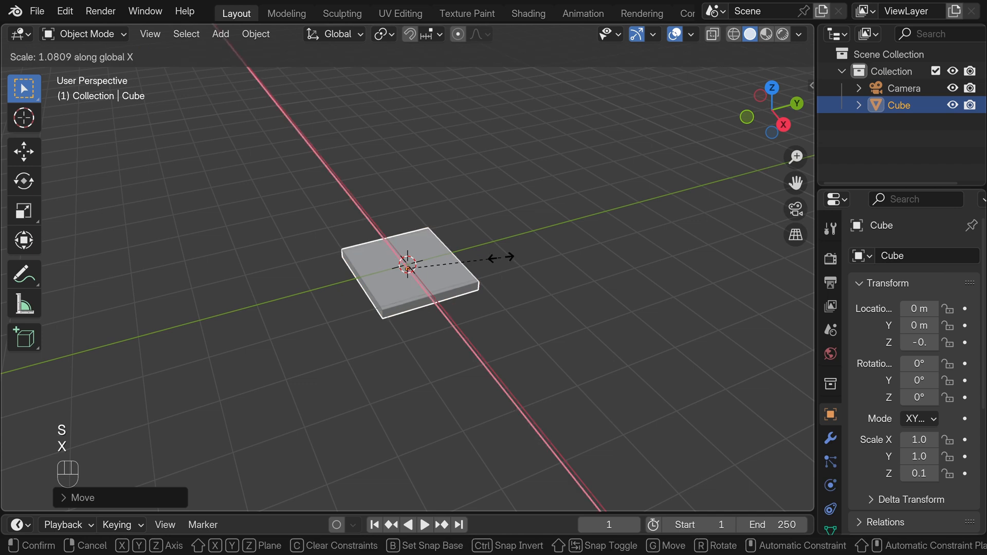
left_click(784, 310)
key("s")
key("y")
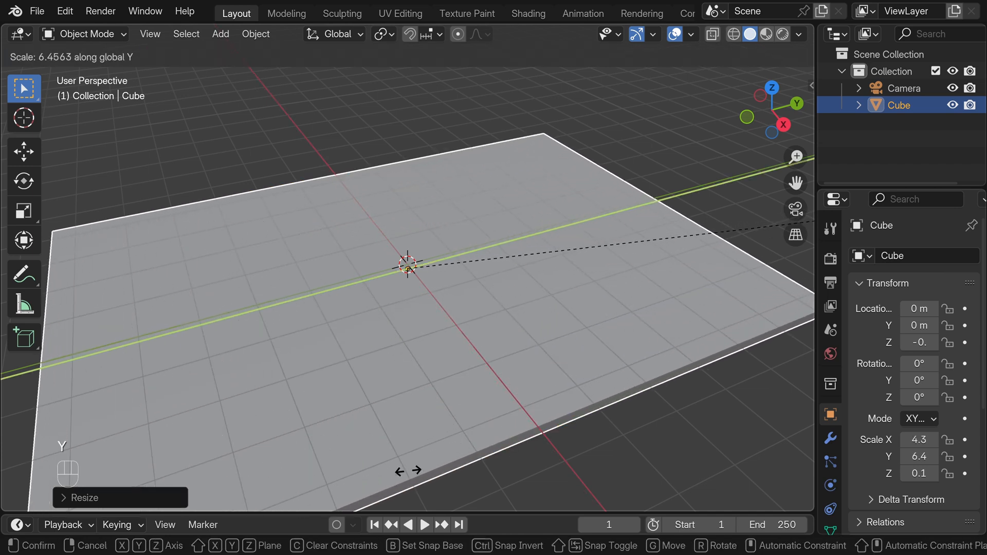
left_click(604, 449)
- Add a UV sphere and raise it 1 m along Z so it rests on the floor slab
key("KP_3")
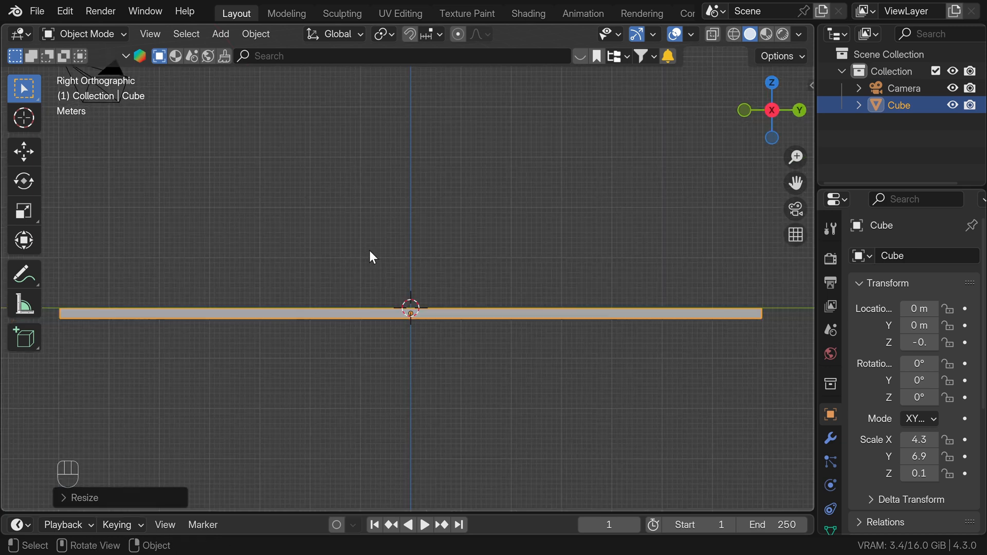
key("shift+a")
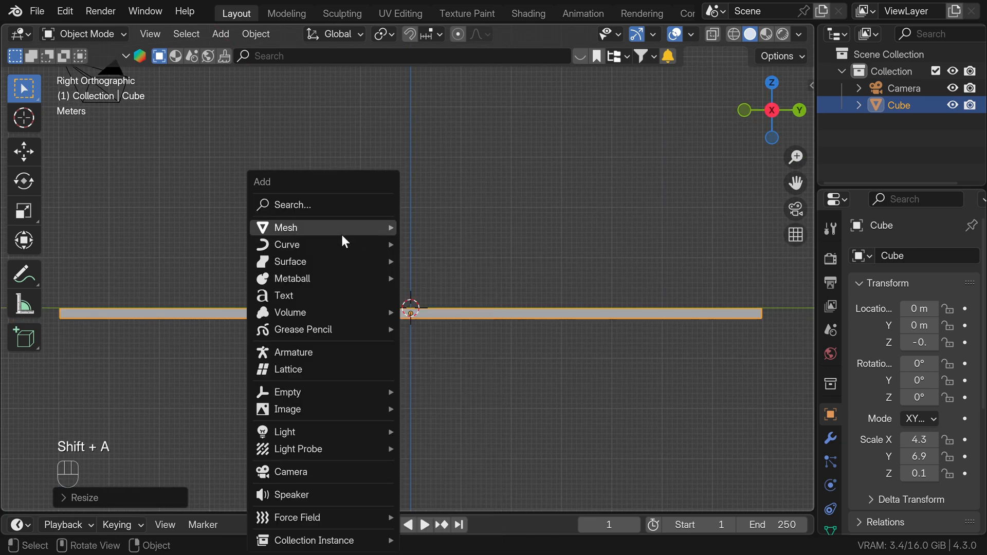
mouse_move(337, 235)
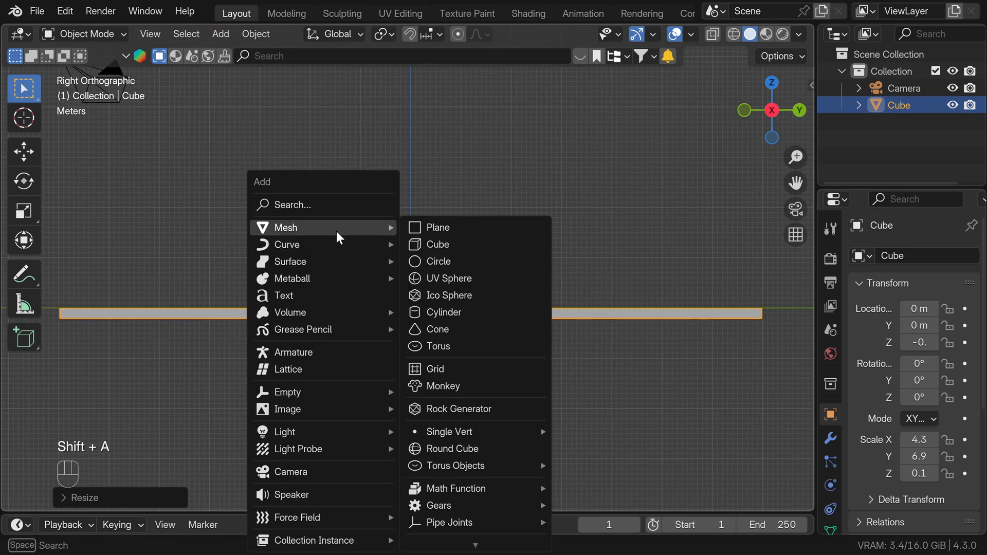
left_click(464, 278)
key("g")
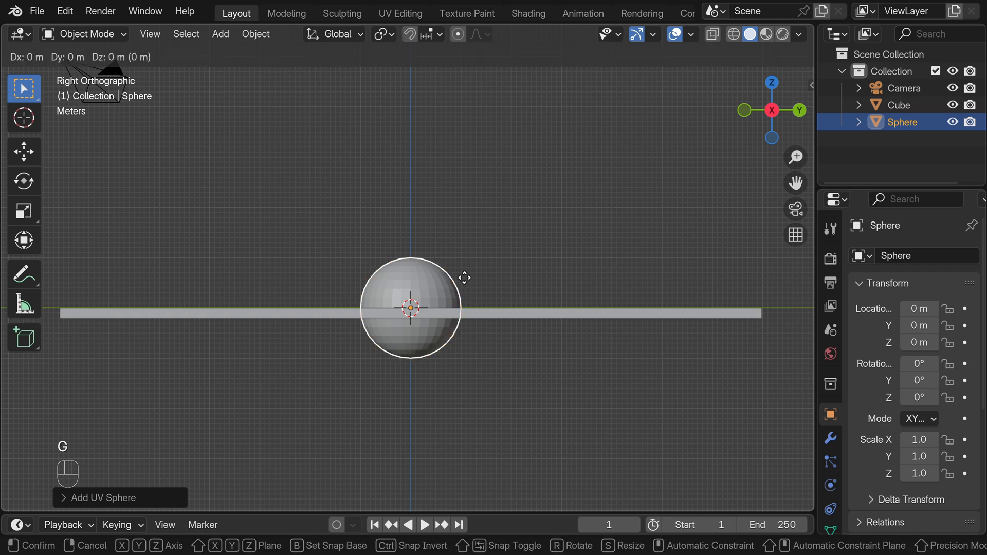
key("z")
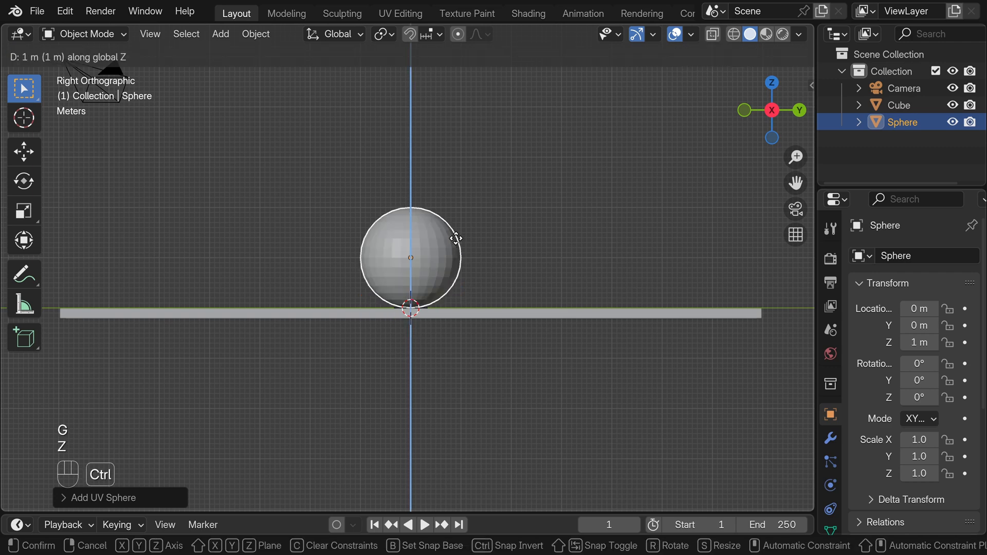
left_click(455, 236)
- Duplicate the sphere and place the copy about 4.2 m away along positive Y
scroll(455, 236, "up", 5)
scroll(461, 312, "down", 9)
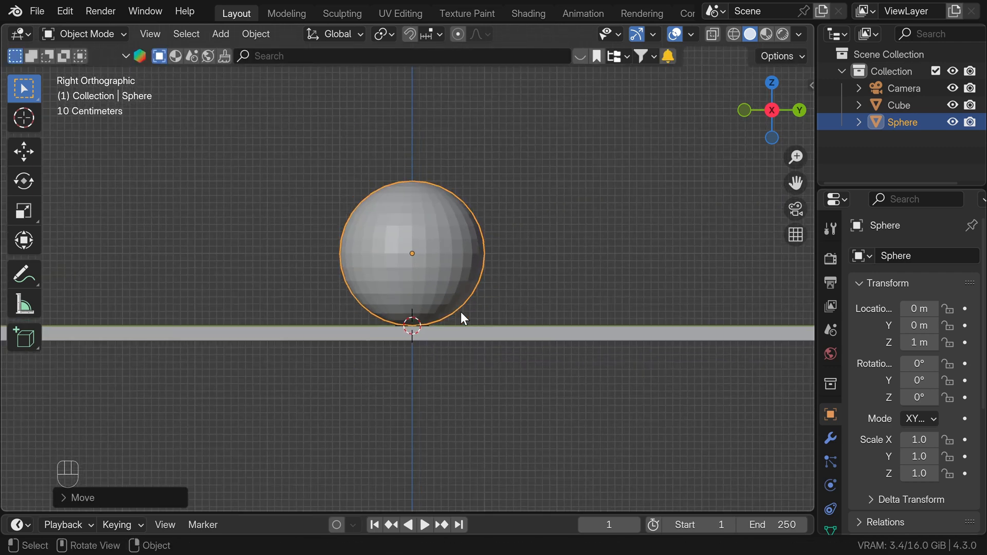
middle_click_drag(458, 270, 439, 290, "shift")
scroll(439, 290, "up", 1)
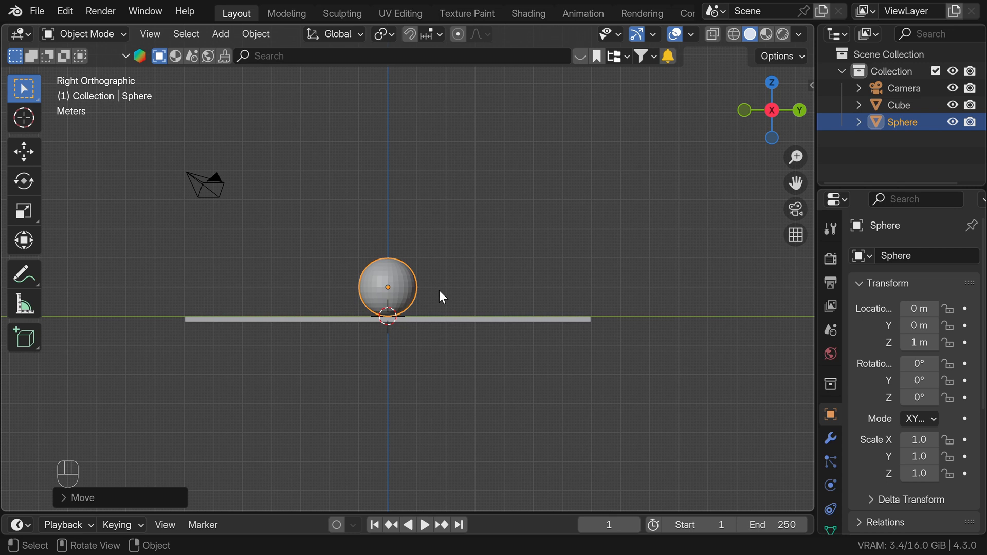
key("shift")
key("shift+d")
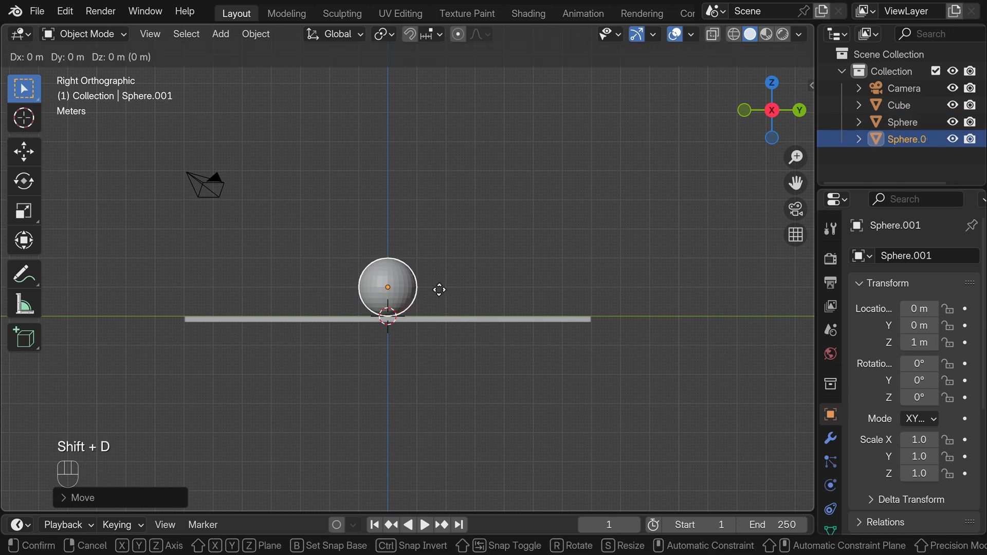
key("y")
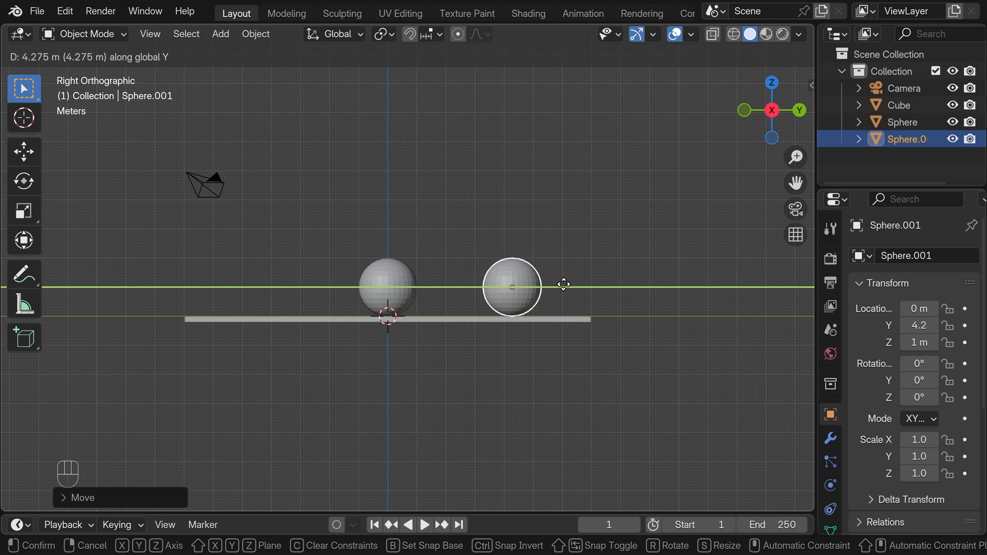
left_click(564, 285)
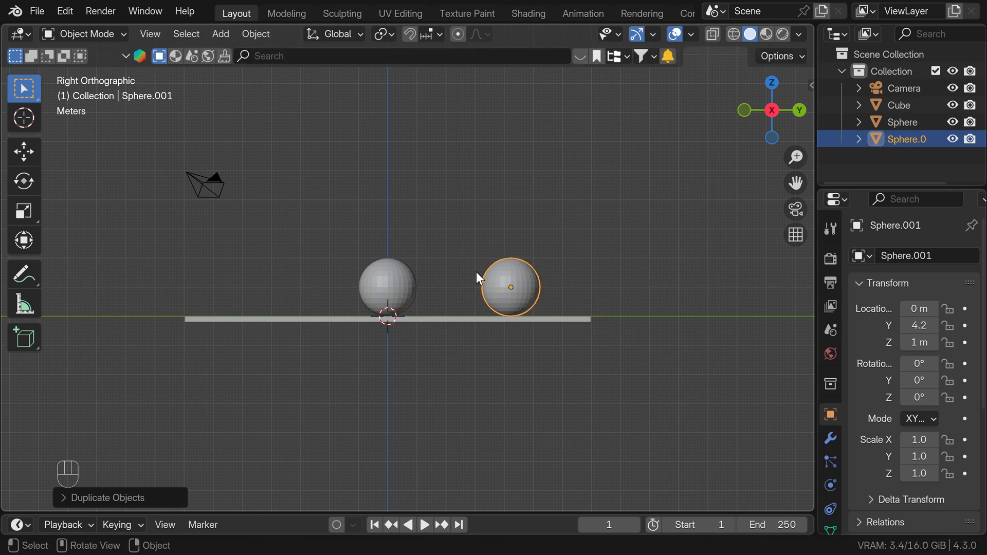
- Add a new cube and narrow it to about 0.5 along Y
key("shift+a")
mouse_move(344, 229)
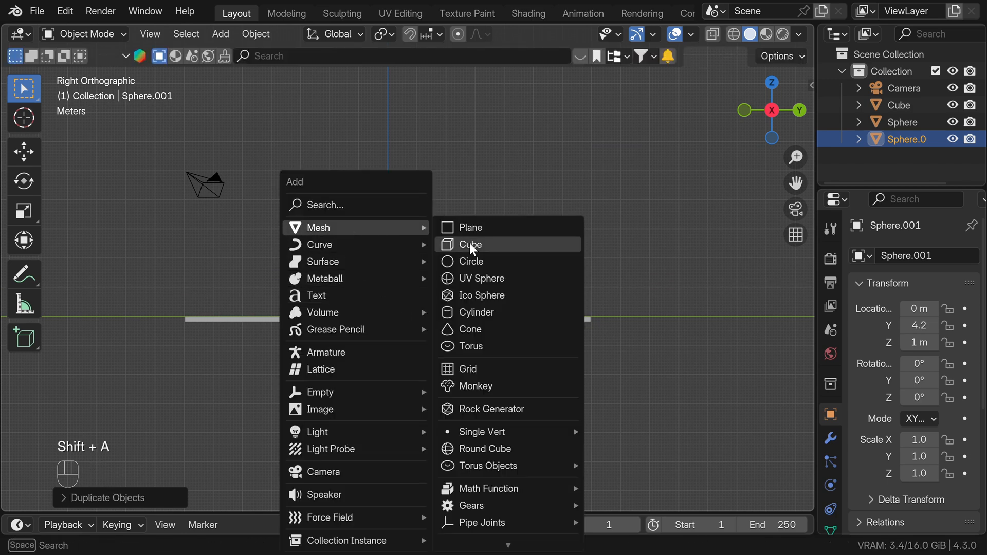
left_click(470, 242)
key("s")
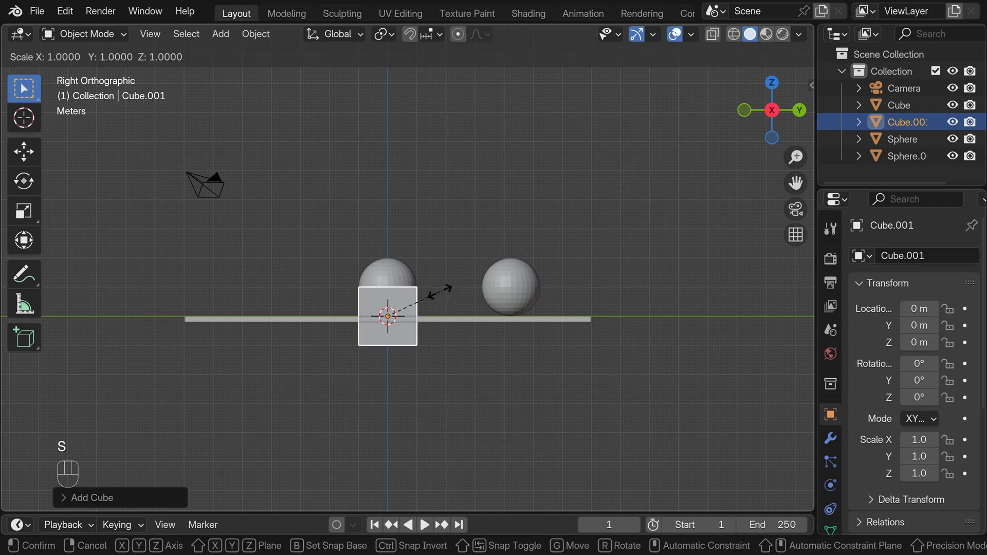
key("y")
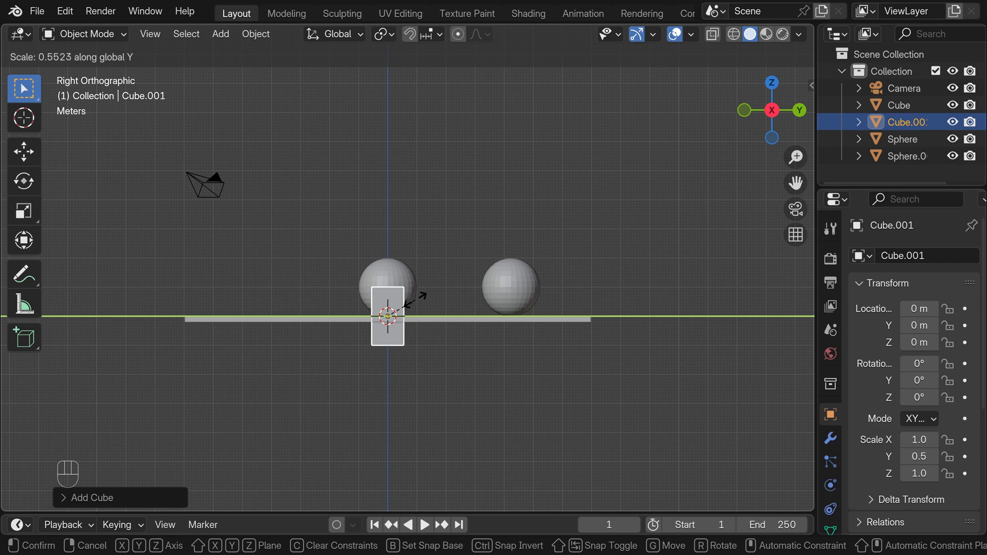
left_click(413, 299)
- Raise the narrowed cube 1 m onto the floor slab and move it about 6.2 m along Y, behind the second sphere
middle_click_drag(364, 304, 446, 319)
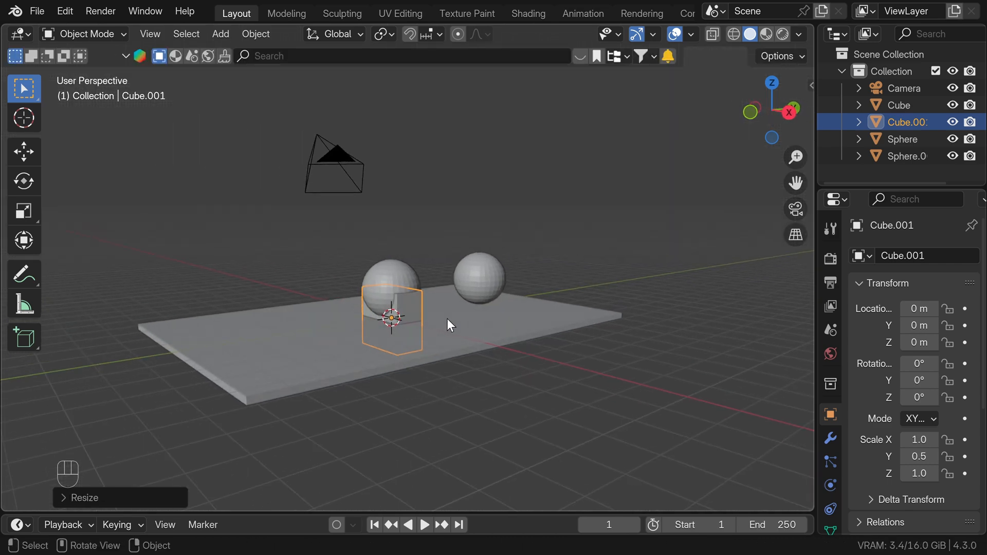
key("g")
key("z")
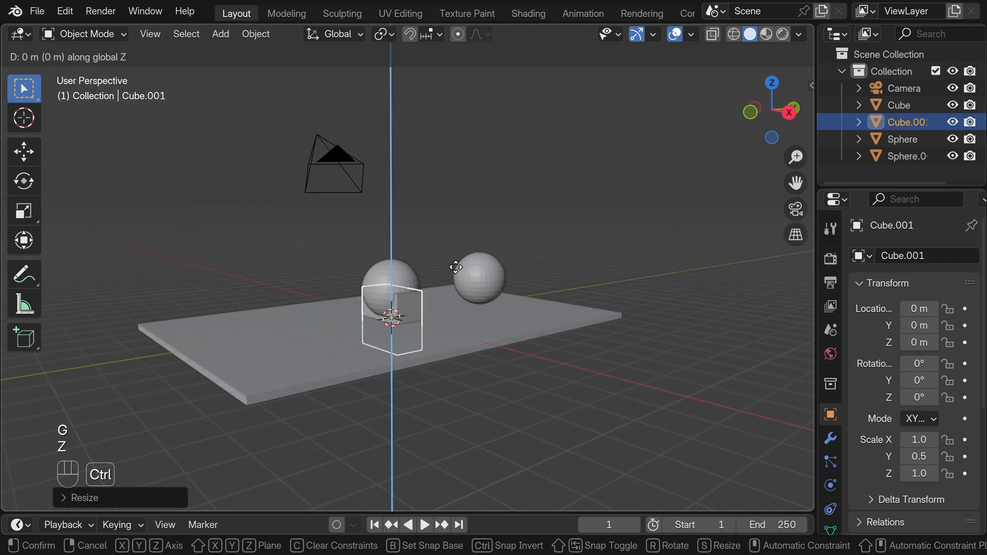
left_click(456, 246)
middle_click_drag(448, 275, 388, 305)
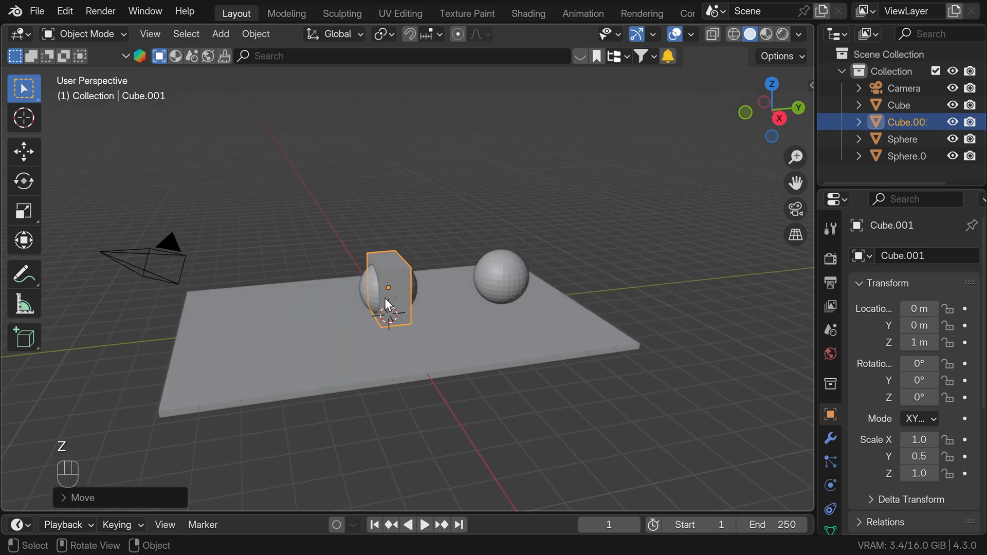
key("g")
key("y")
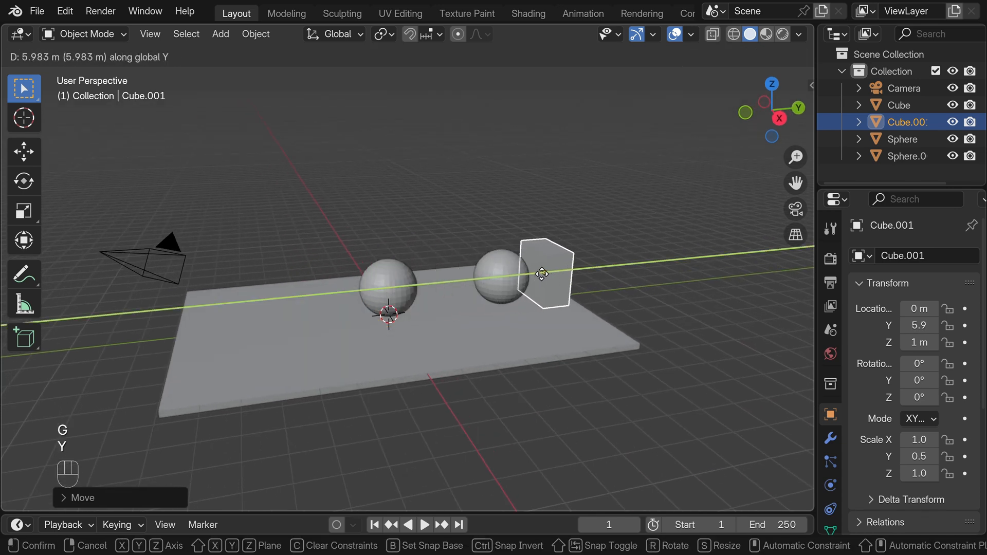
left_click(546, 275)
- Enter Edit Mode on the narrowed cube and add two evenly spaced horizontal loop cuts
middle_click_drag(546, 275, 480, 282)
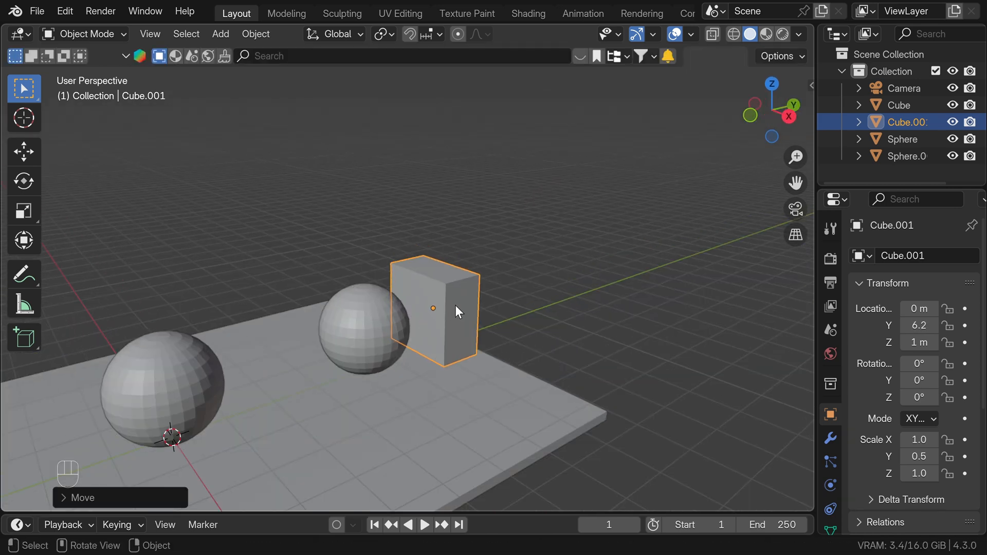
key("Tab")
scroll(455, 305, "up", 3)
key("ctrl+r")
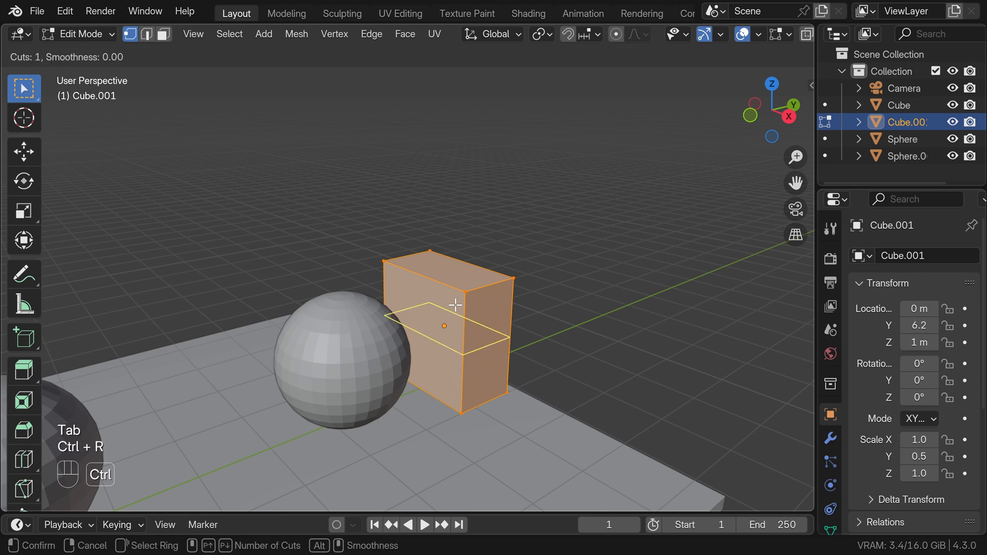
scroll(455, 305, "up", 1)
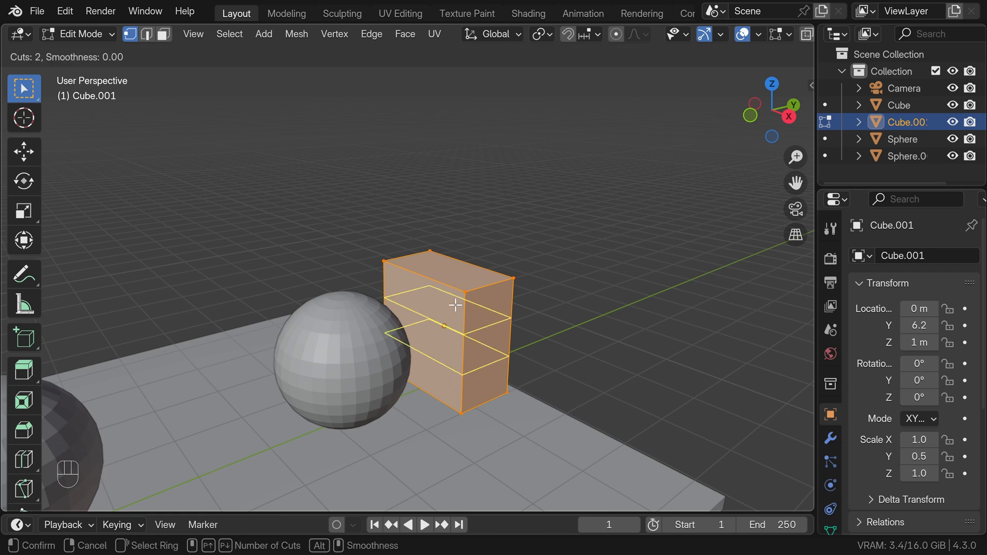
left_click(455, 305)
right_click(455, 305)
- Add two vertical loop cuts across the block's wide face and one centred loop cut through its thickness
key("ctrl+r")
left_click(434, 283)
right_click(434, 282)
key("a")
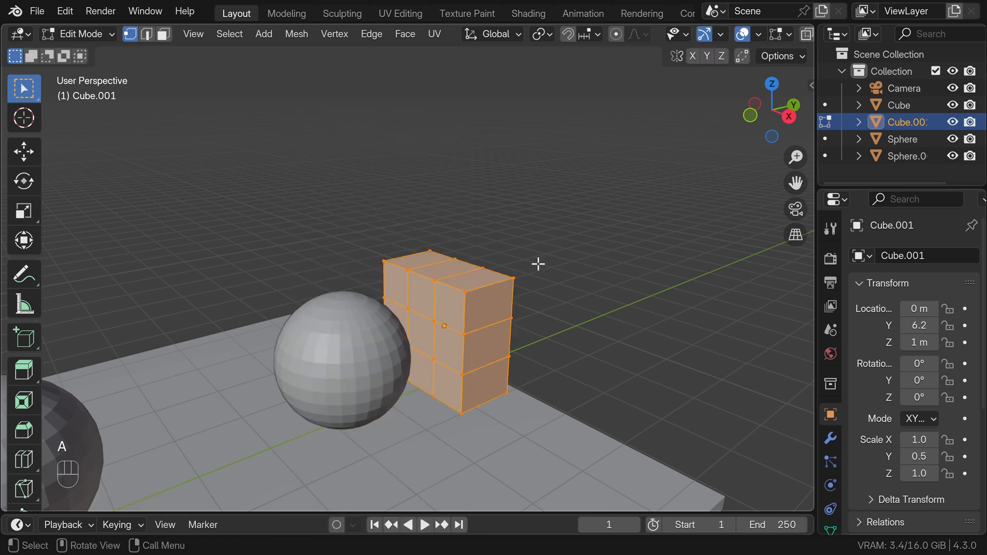
key("ctrl+r")
double_click(484, 305)
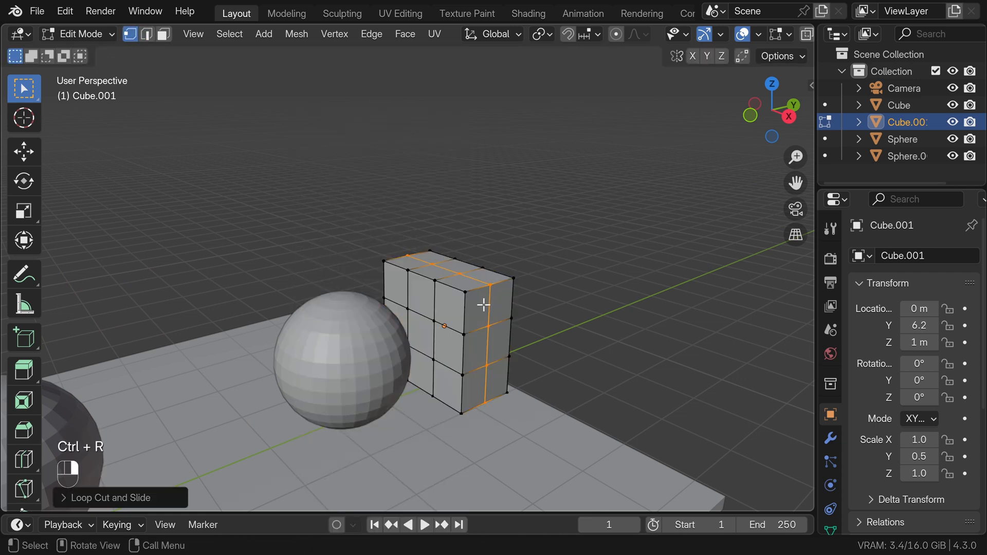
- Subdivide the block's entire mesh, increase the number of cuts, and return to Object Mode
key("a")
right_click(457, 291)
left_click(397, 162)
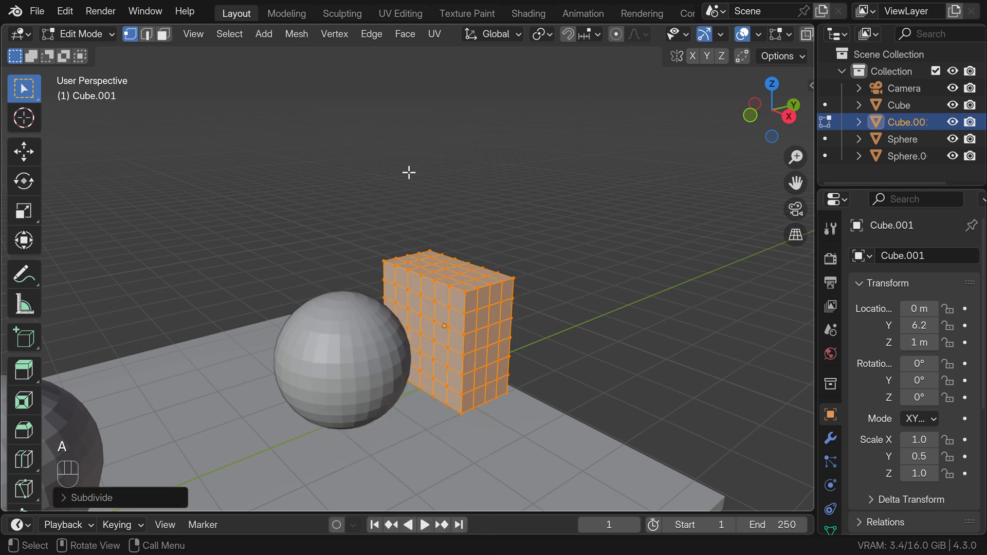
left_click(66, 499)
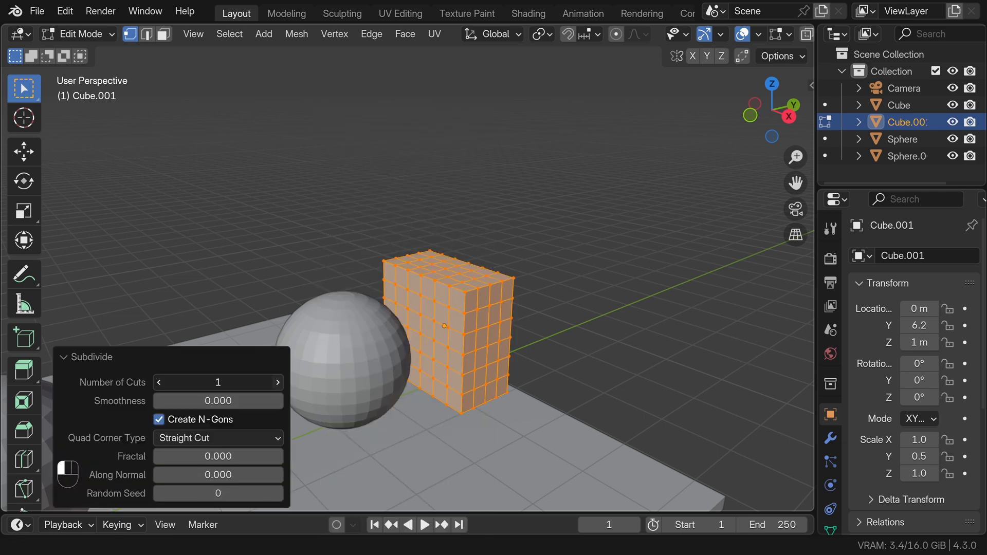
left_click(280, 382)
key("Tab")
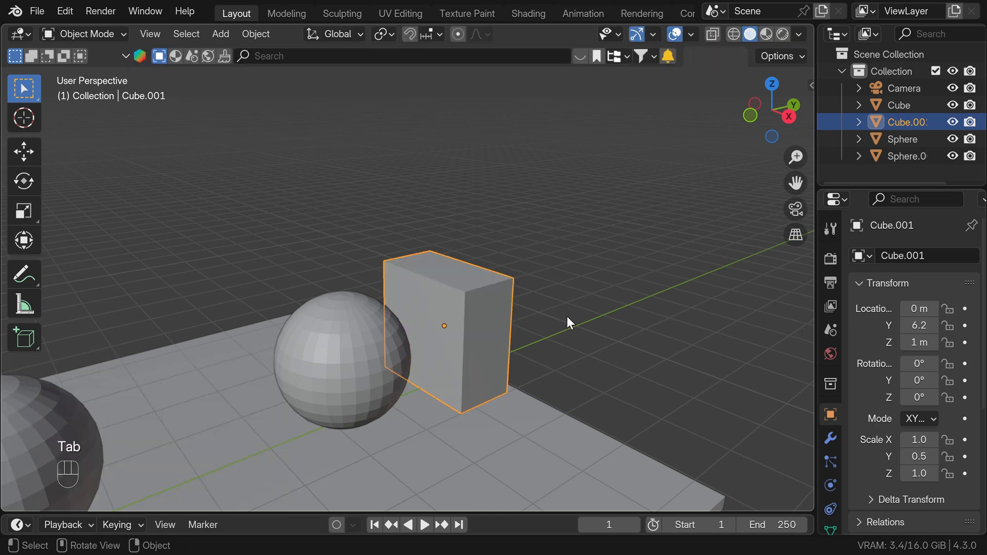
- Add a Displace modifier to the block and give it a new texture
left_click(830, 440)
left_click(899, 258)
type("d")
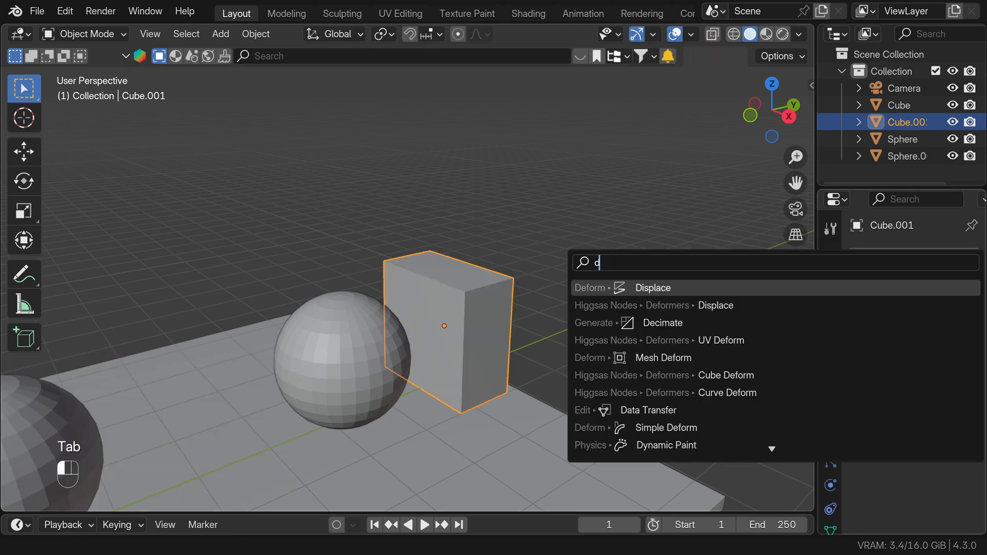
left_click(763, 287)
left_click(918, 307)
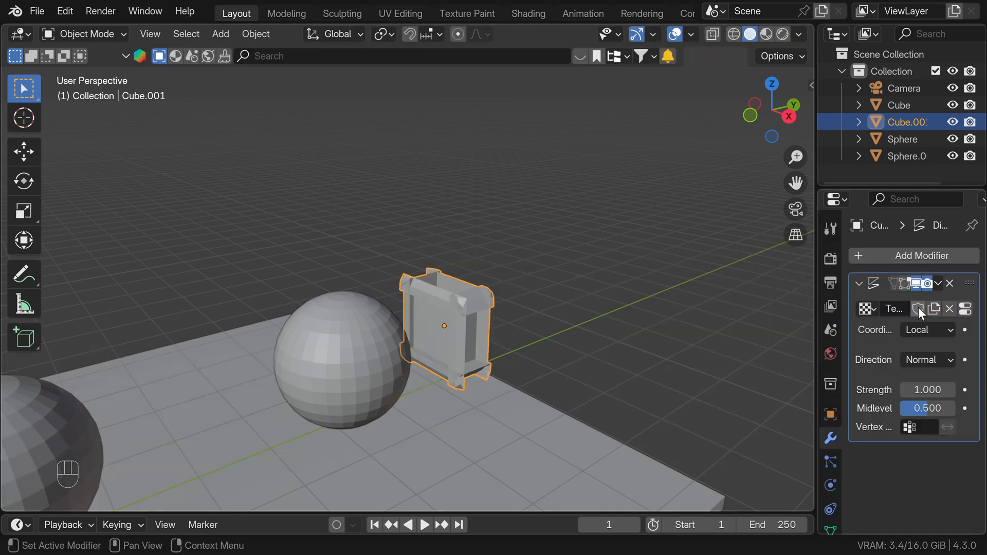
- Change the displacement texture's type to Clouds, adjust its settings, and set the Displace strength to 0.560
scroll(830, 475, "down", 3)
left_click(831, 512)
left_click(909, 305)
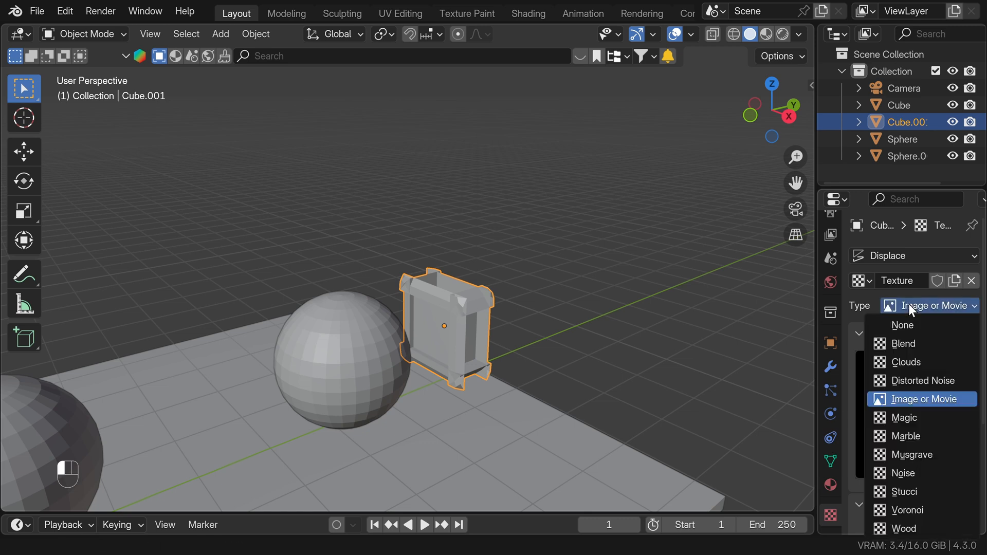
left_click(898, 361)
scroll(895, 423, "down", 6)
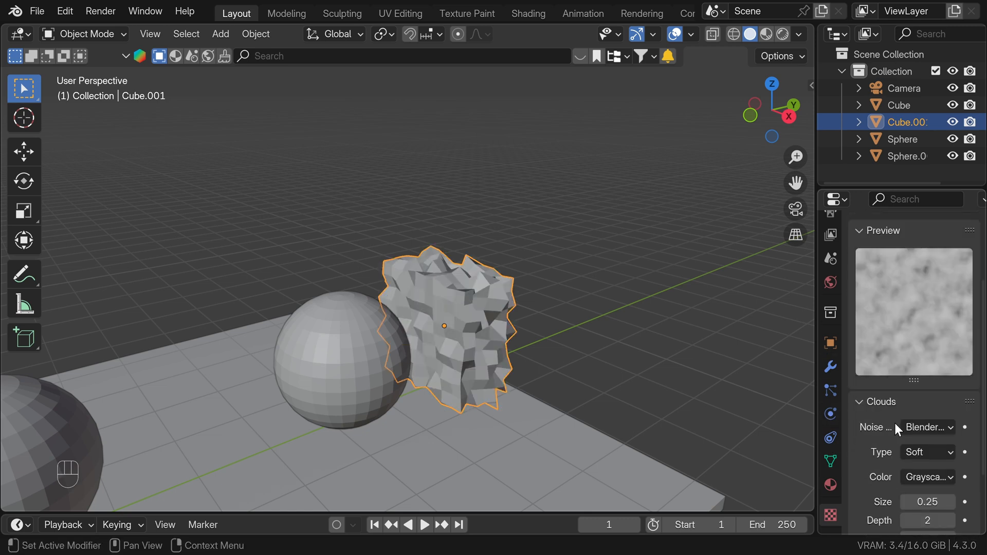
left_click_drag(916, 415, 894, 391)
left_click(830, 367)
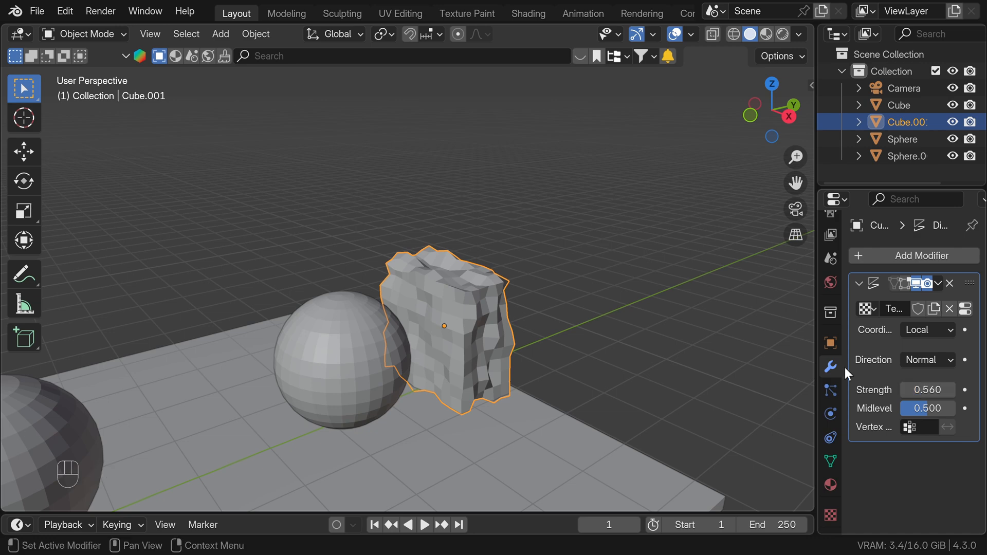
- Add a Subdivision Surface modifier to the block and set the Displace strength to 0.690
left_click(877, 257)
type("s")
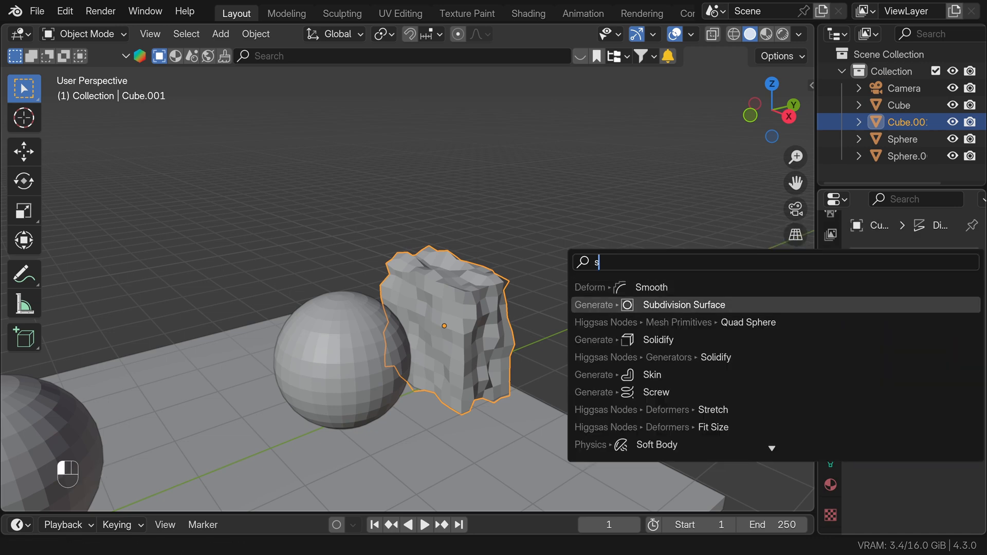
left_click(655, 308)
middle_click_drag(532, 346, 626, 339)
left_click_drag(916, 389, 930, 389, "shift")
middle_click_drag(668, 389, 487, 401)
- Scale the block along Y to 0.888 and convert its visual geometry to mesh
key("s")
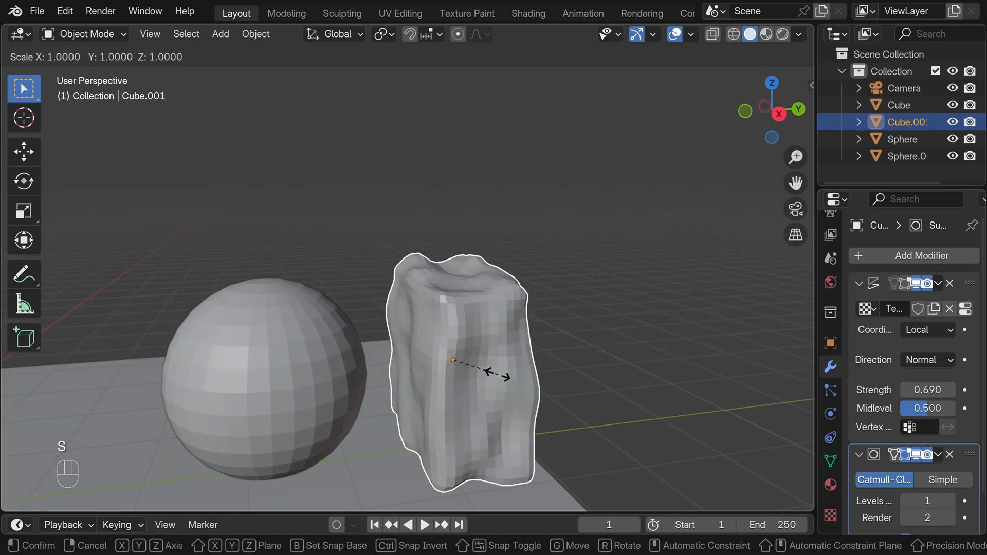
key("y")
left_click(492, 374)
key("ctrl+a")
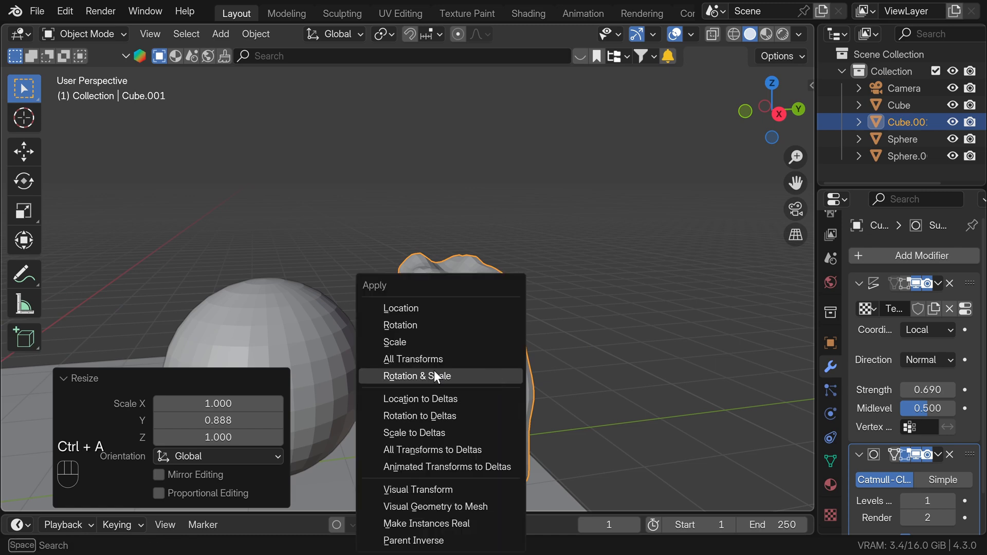
left_click(442, 465)
- In the right side view with X-ray on, raise the block about 0.107 m along Z onto the slab
key("KP_3")
scroll(415, 363, "up", 5)
middle_click_drag(406, 386, 383, 343, "shift")
key("alt+z")
key("g")
key("z")
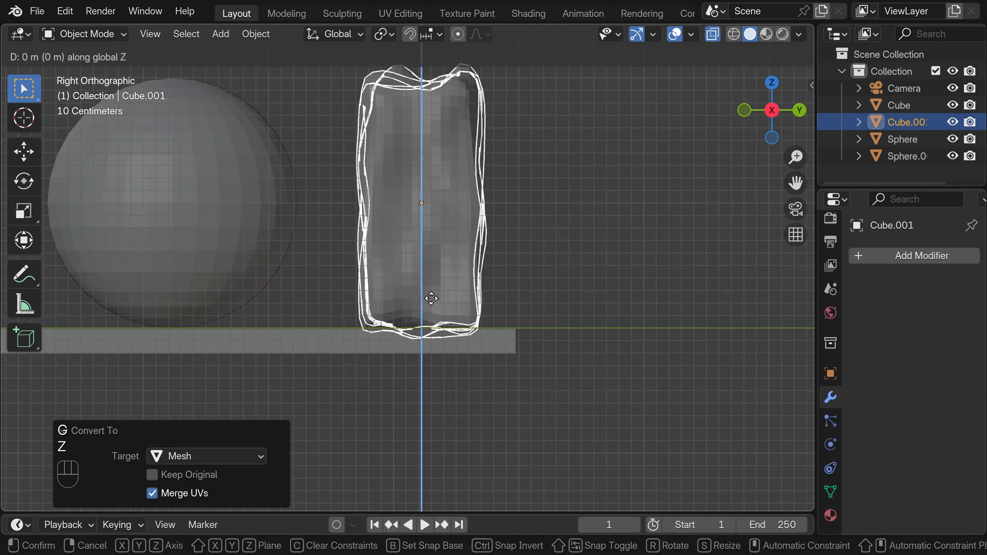
left_click(431, 292, "shift")
- Tilt the block about 6° in the side view and scale it along Z
scroll(431, 291, "down", 5)
key("r")
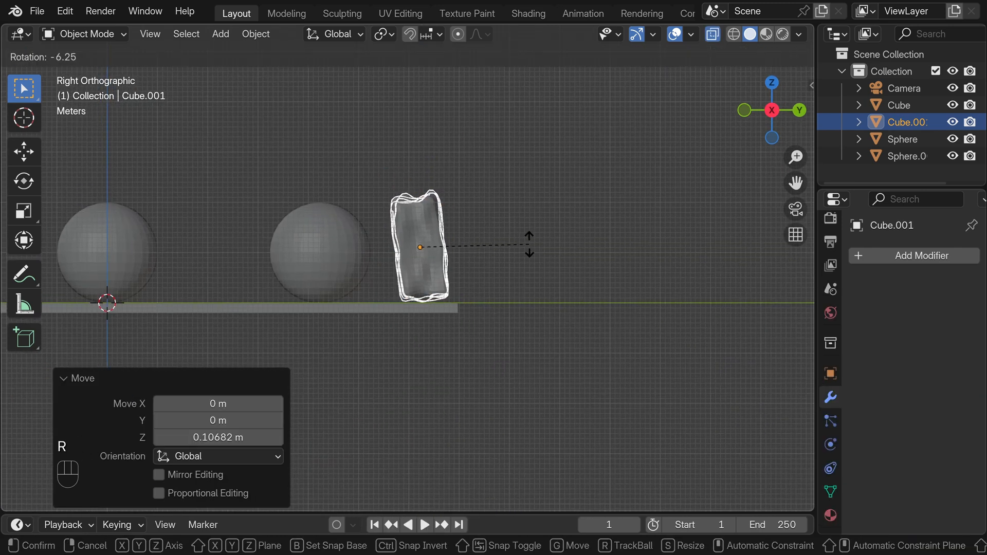
left_click(523, 240)
key("s")
key("z")
left_click(517, 247)
- Raise the tilted block about 0.037 m along Z so it clears the floor slab
scroll(487, 327, "up", 5)
key("g")
key("z")
left_click(485, 287, "shift")
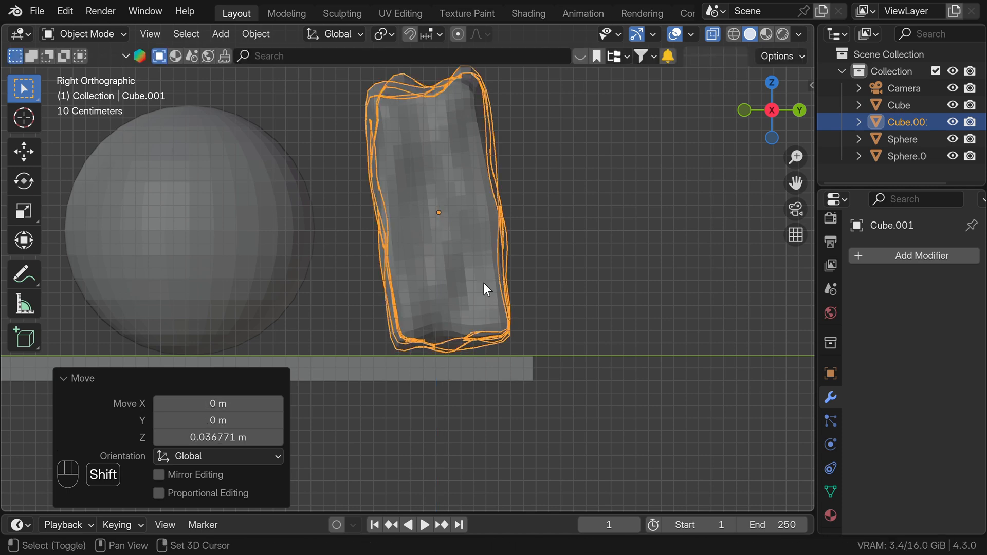
- Enlarge the timeline, go to frame 10, and insert a keyframe on the tilted block
scroll(484, 298, "down", 5)
left_click(216, 379)
left_click(225, 509)
left_click_drag(226, 513, 240, 468)
middle_click_drag(381, 389, 357, 384, "shift")
left_click(57, 503)
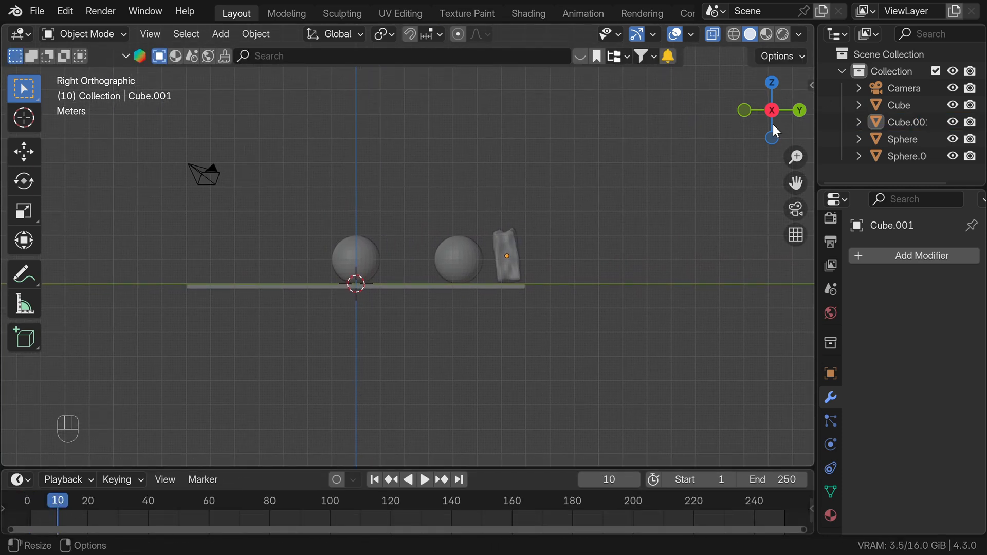
left_click(515, 238)
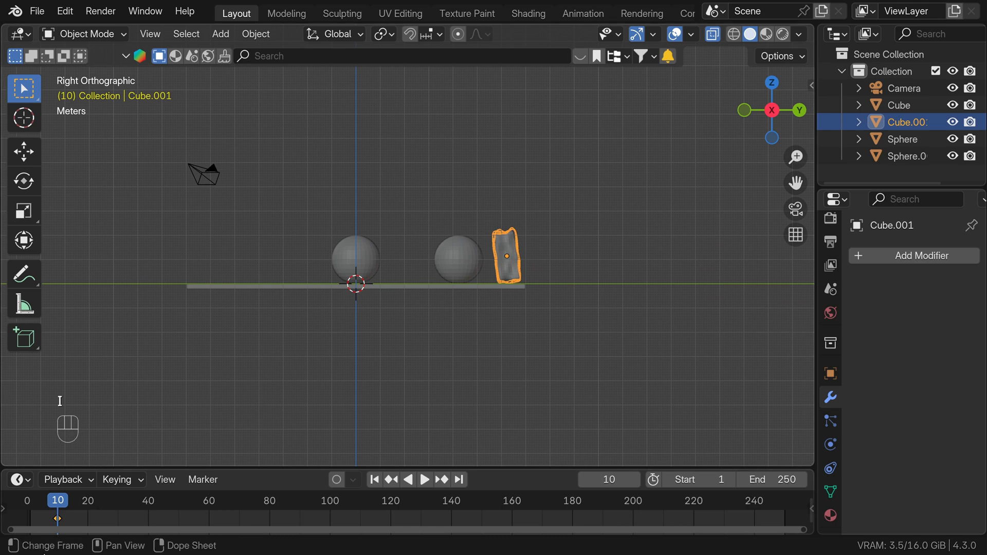
- At frame 160, move the block in the negative Y direction past both spheres to the slab's far end and keyframe it
key("space")
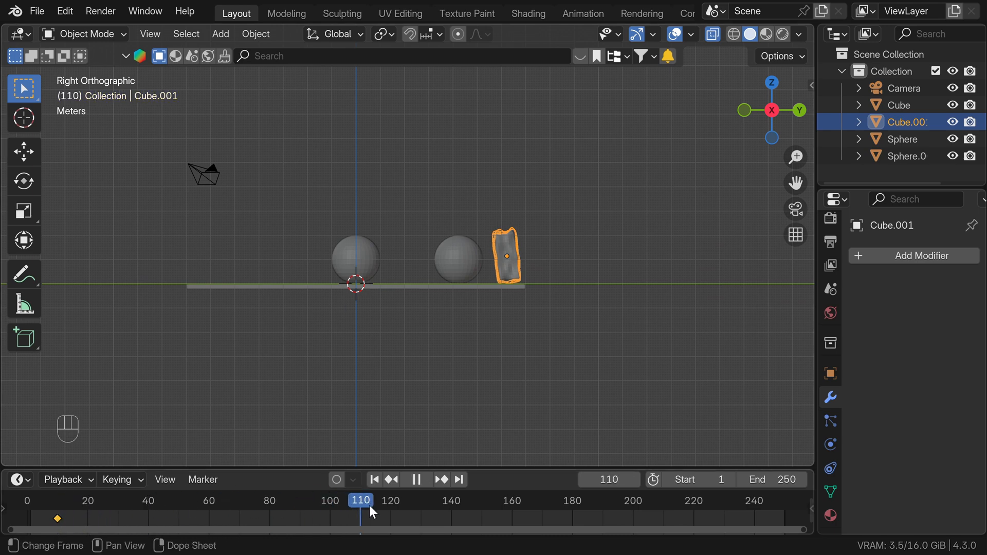
left_click_drag(385, 504, 512, 499)
key("g")
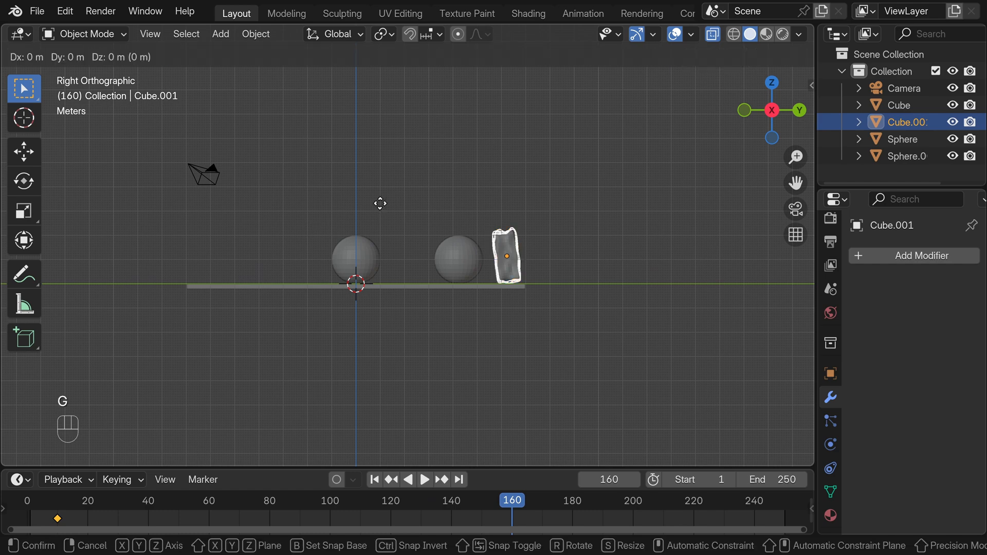
key("y")
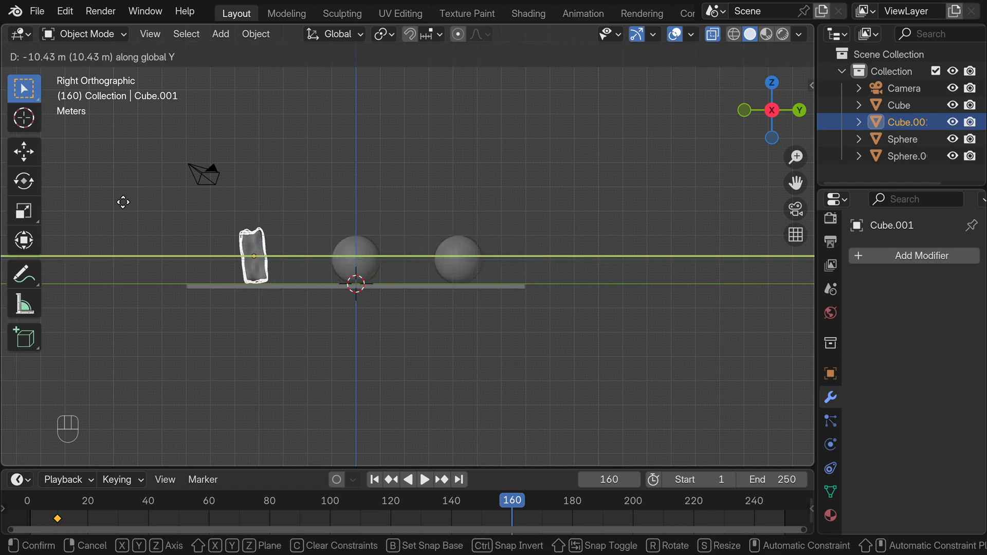
left_click(83, 208)
key("i")
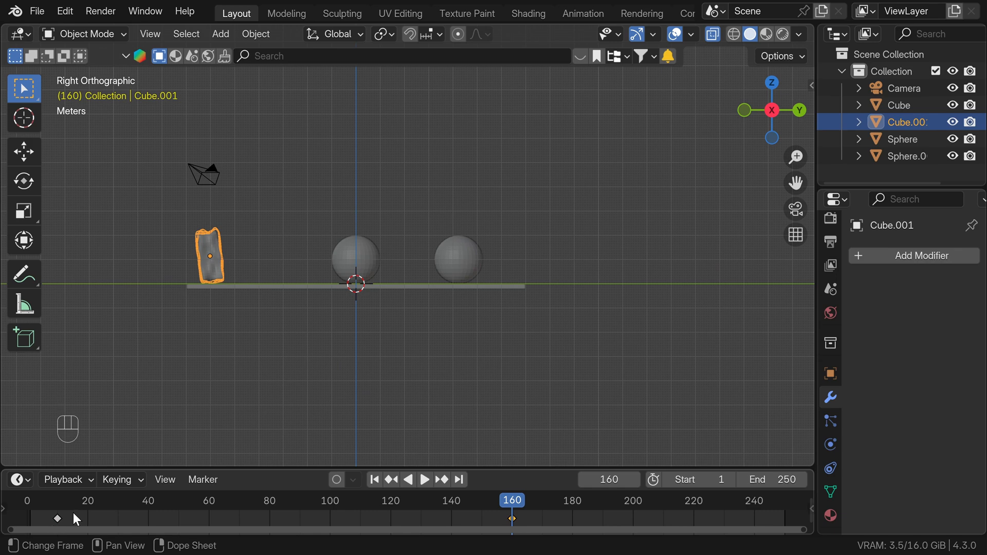
- Set all of the block's keyframes to linear interpolation, preview the animation, and return to frame 1
key("a")
key("t")
left_click(48, 448)
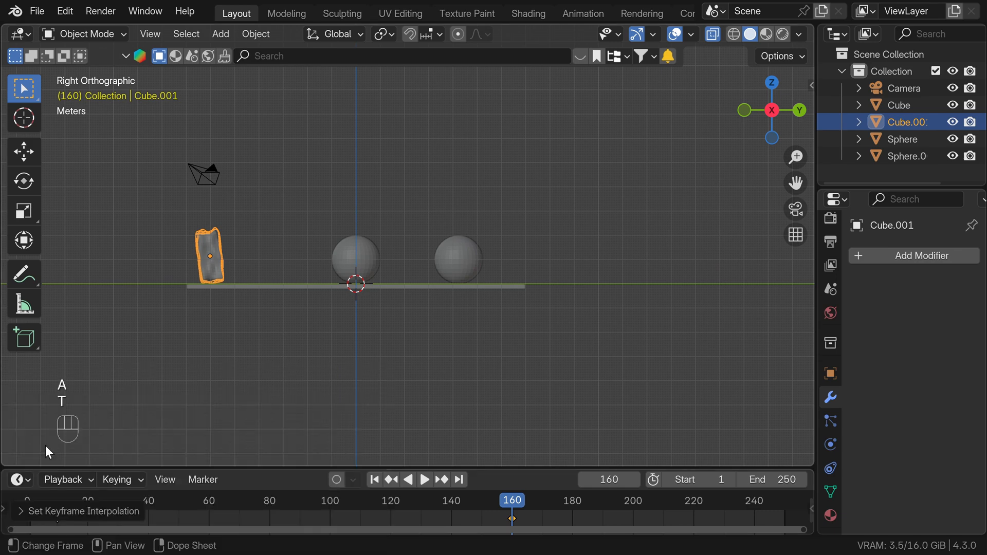
key("shift+Left")
key("space")
key("space")
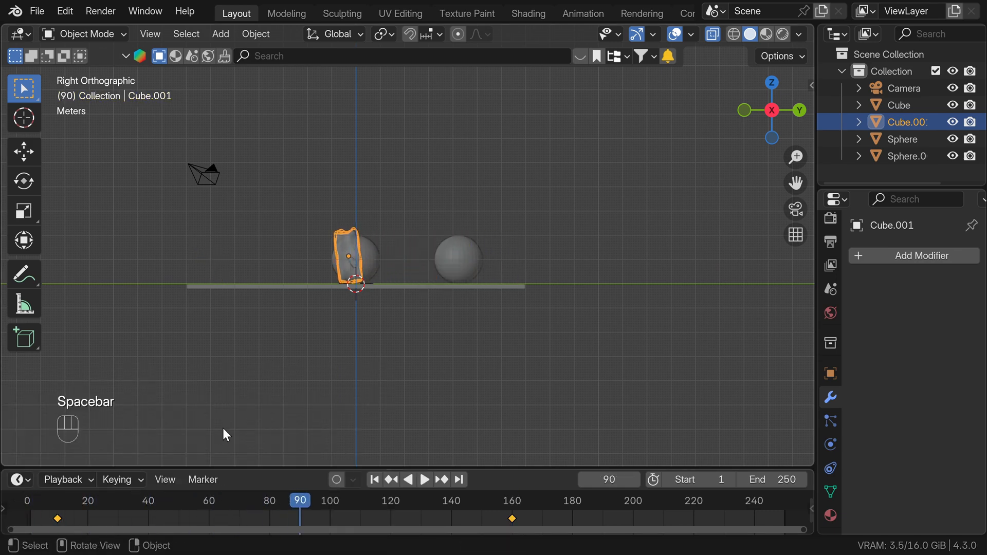
key("shift+Left")
- Add a cube at the first sphere and raise it about 0.76 m along Z
middle_click_drag(383, 222, 357, 275, "shift")
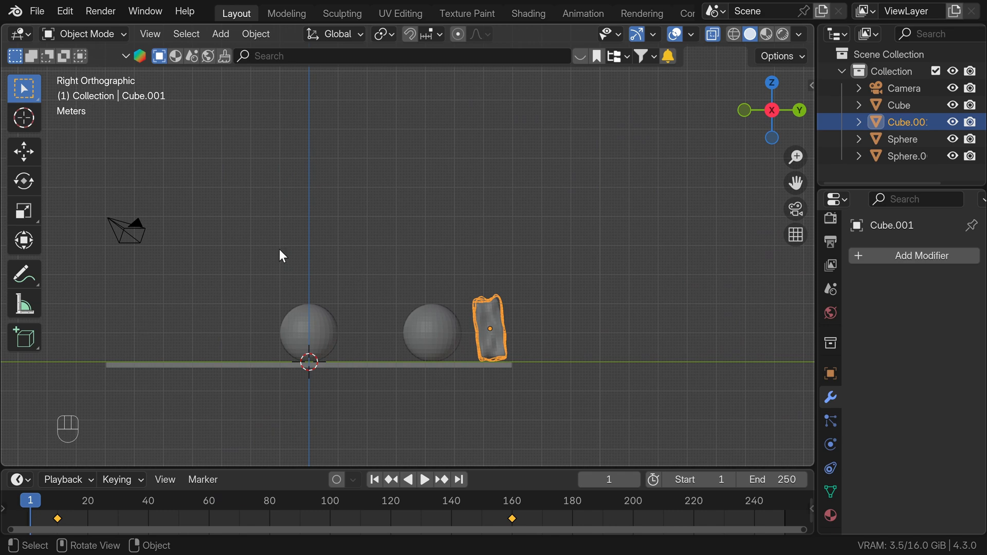
key("shift+a")
mouse_move(241, 229)
left_click(350, 243)
key("g")
key("z")
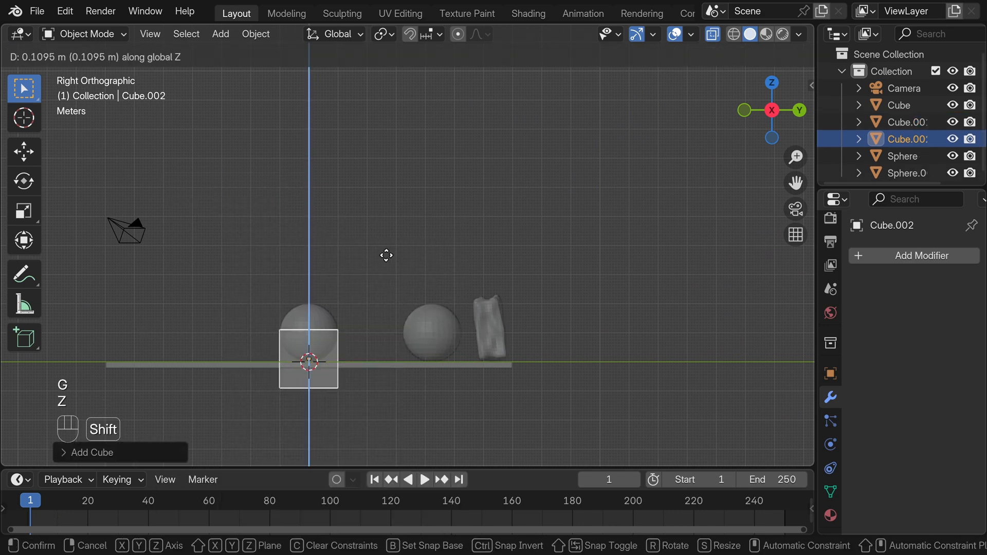
left_click(405, 76)
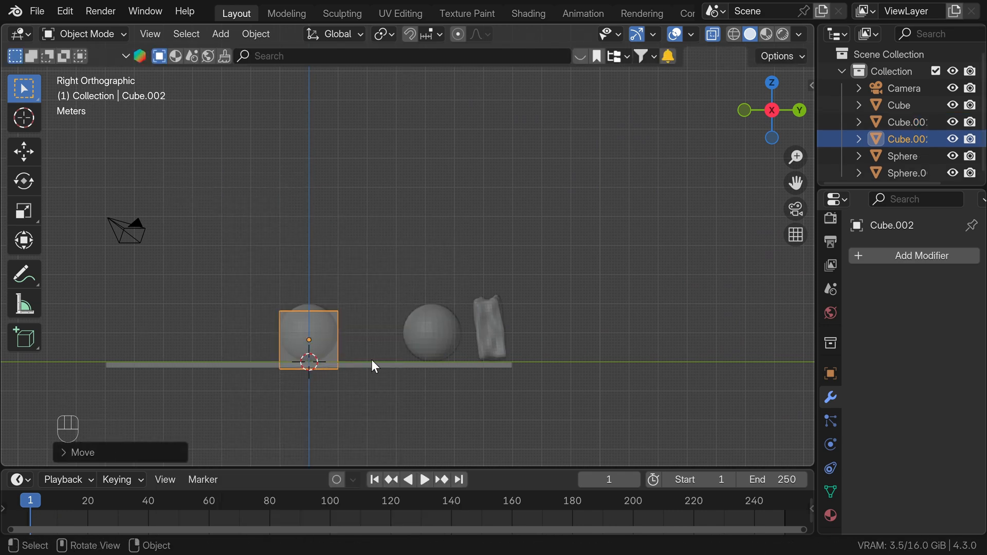
- In Edit Mode, raise the new cube's top vertices along Z to make it about 3.04 m tall
key("Tab")
key("alt+z")
key("alt+z")
key("g")
key("z")
left_click(249, 282)
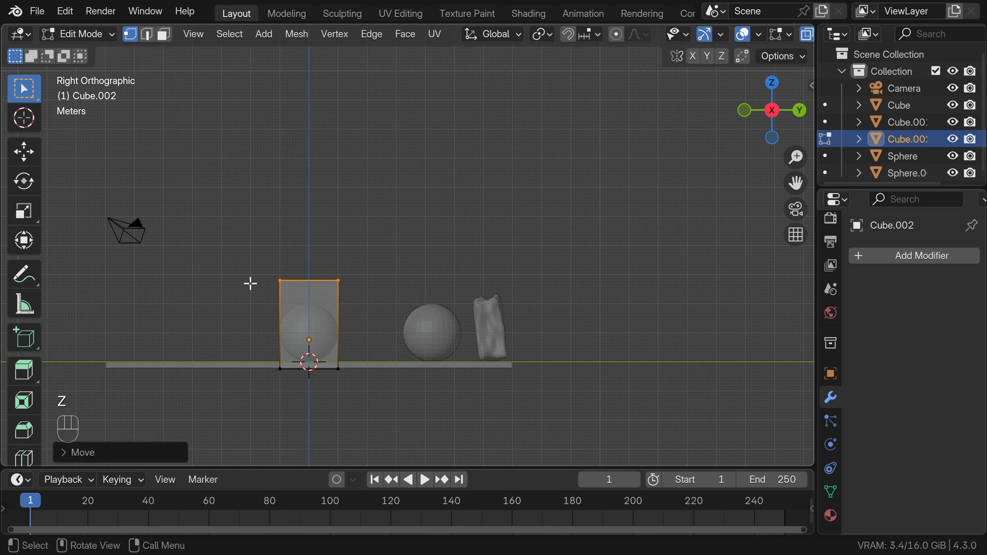
- Move the box's two end faces outward along Y so it encloses all the objects, about 14.2 m long
left_click_drag(306, 253, 403, 430)
key("g")
key("y")
left_click(581, 427)
left_click_drag(207, 241, 340, 380)
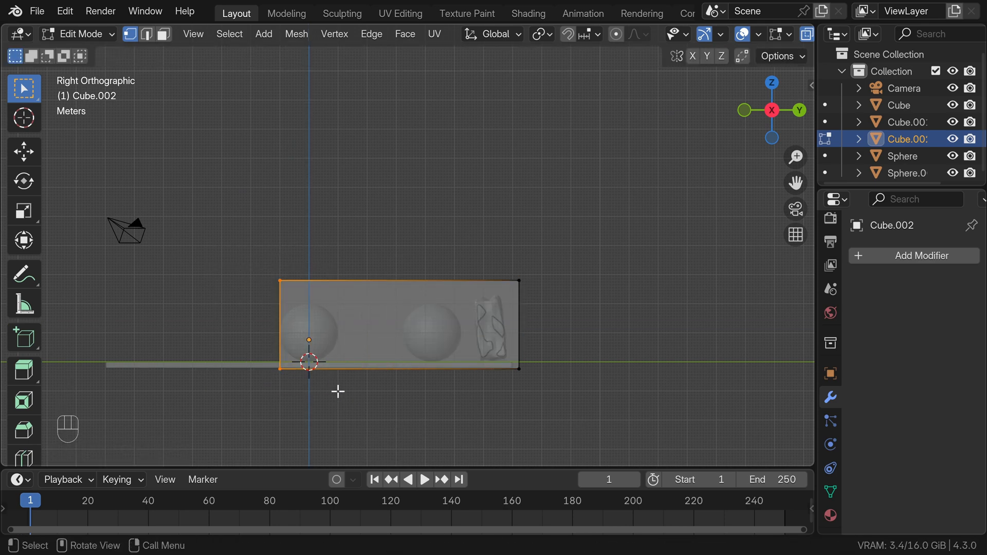
key("g")
key("y")
left_click(165, 366)
- Scale the whole box along X to about 4.67 m wide, turn X-ray off, and return to Object Mode
middle_click_drag(288, 308, 392, 298)
key("a")
key("s")
key("x")
left_click(336, 322)
key("s")
key("x")
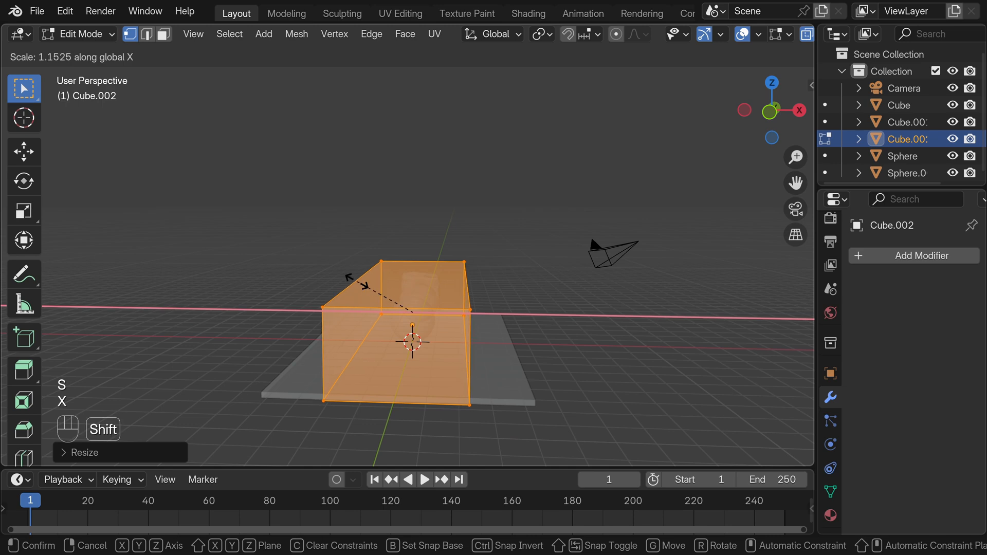
left_click(355, 281)
key("alt+z")
middle_click_drag(494, 298, 445, 294)
key("Tab")
- Make the box the FLIP Fluids simulation domain and save the file as paint.blend
key("n")
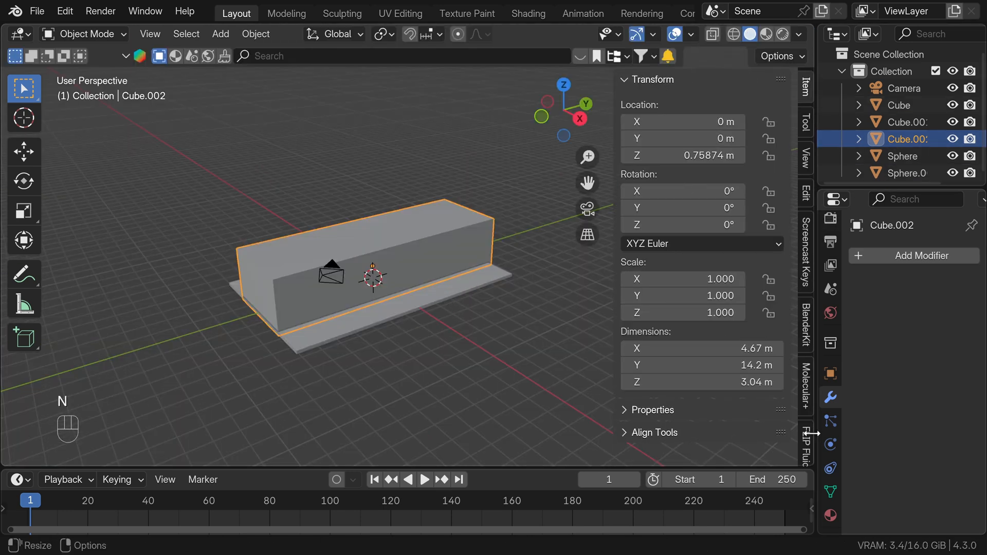
left_click(806, 450)
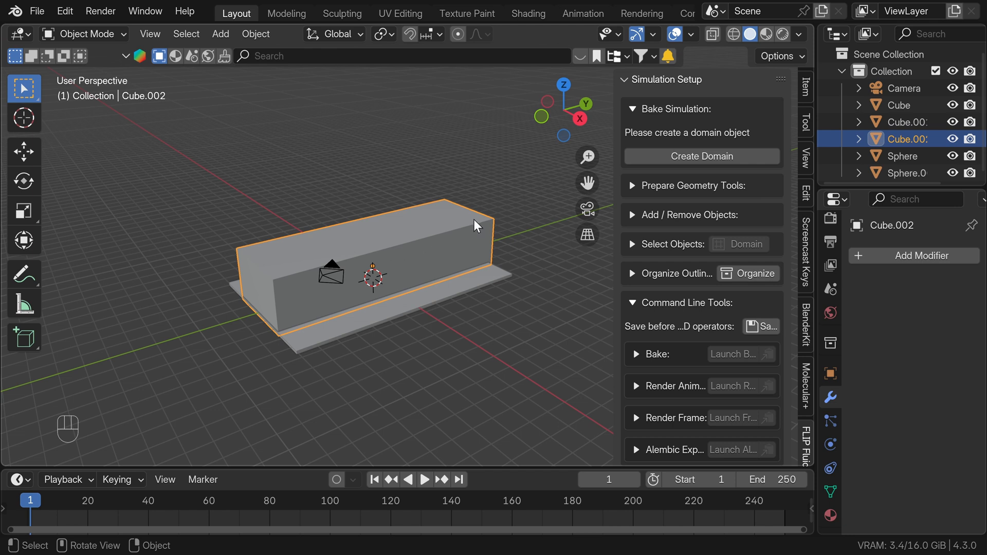
left_click(679, 156)
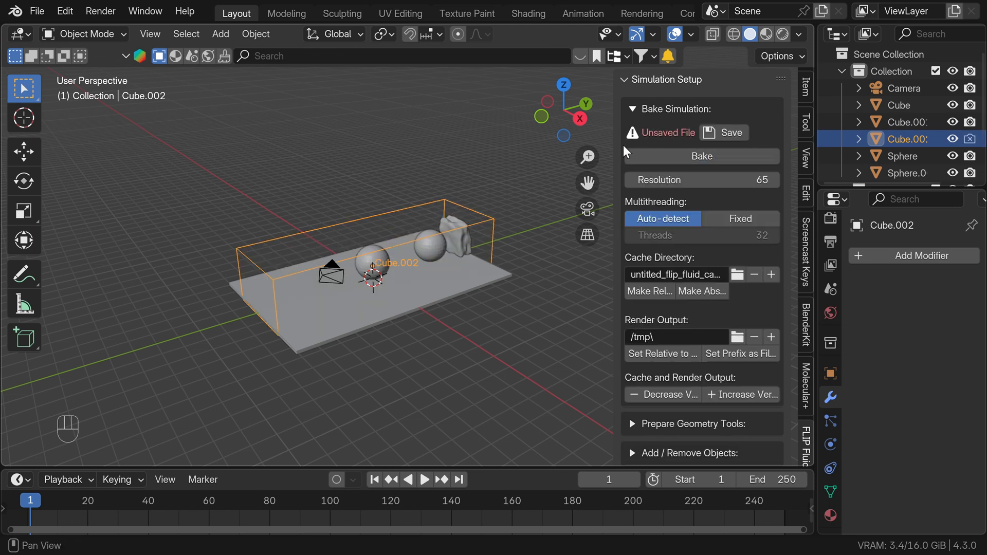
left_click(724, 133)
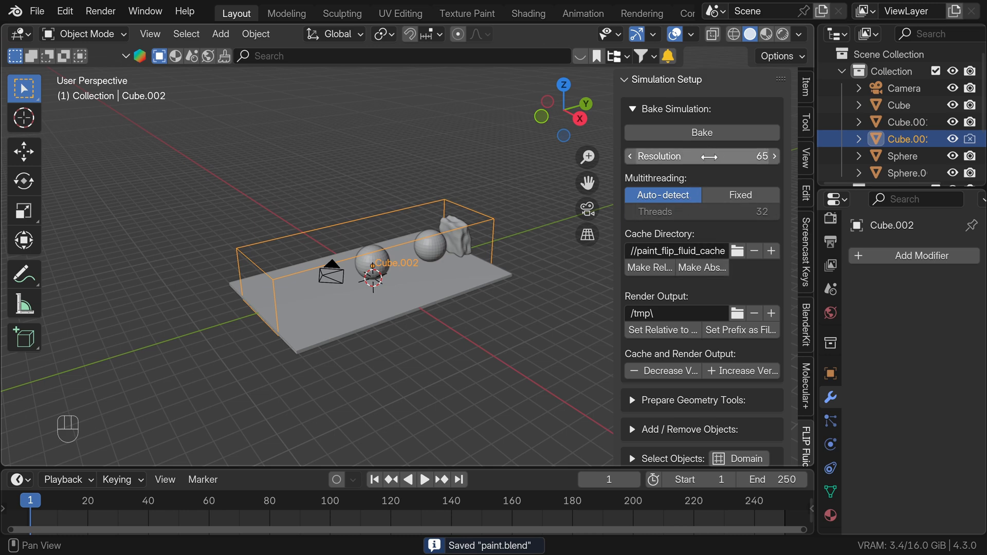
- Add both spheres to the FLIP Fluids simulation as Inflow objects
scroll(674, 331, "down", 3)
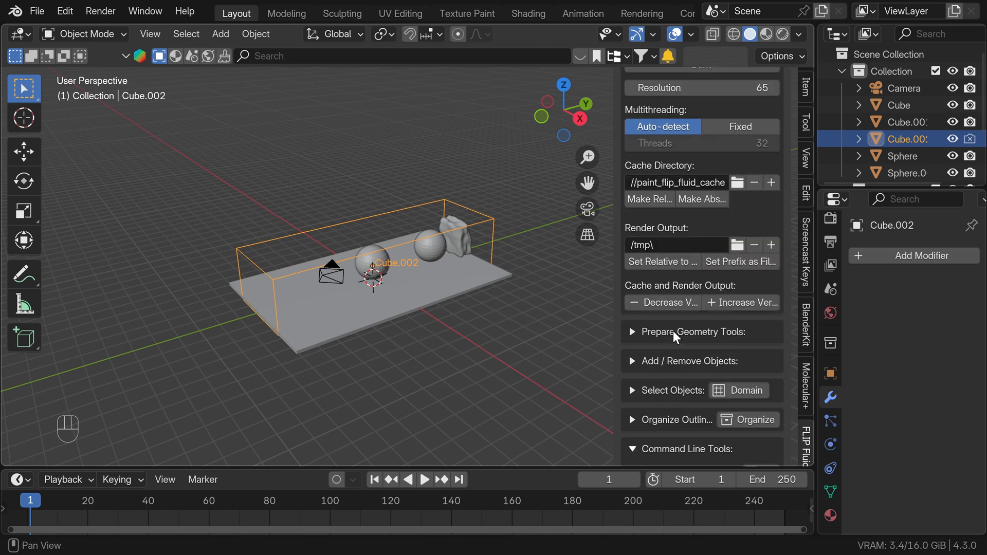
left_click(636, 361)
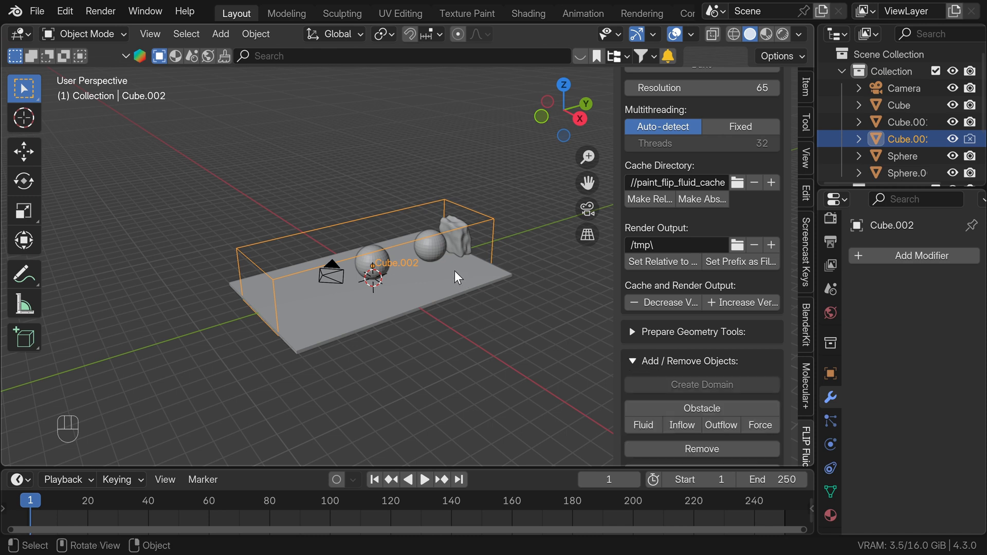
left_click(437, 249)
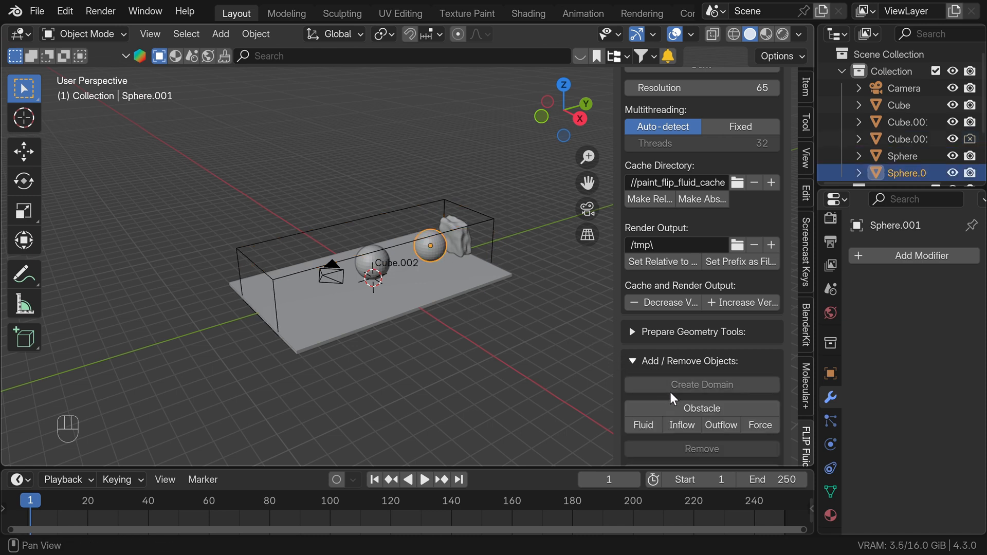
left_click(683, 425)
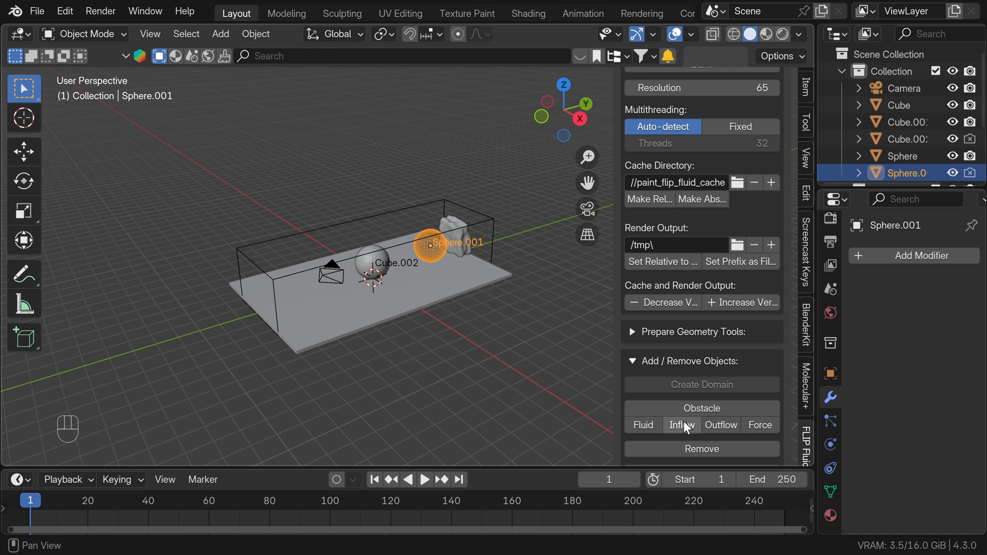
left_click(373, 256)
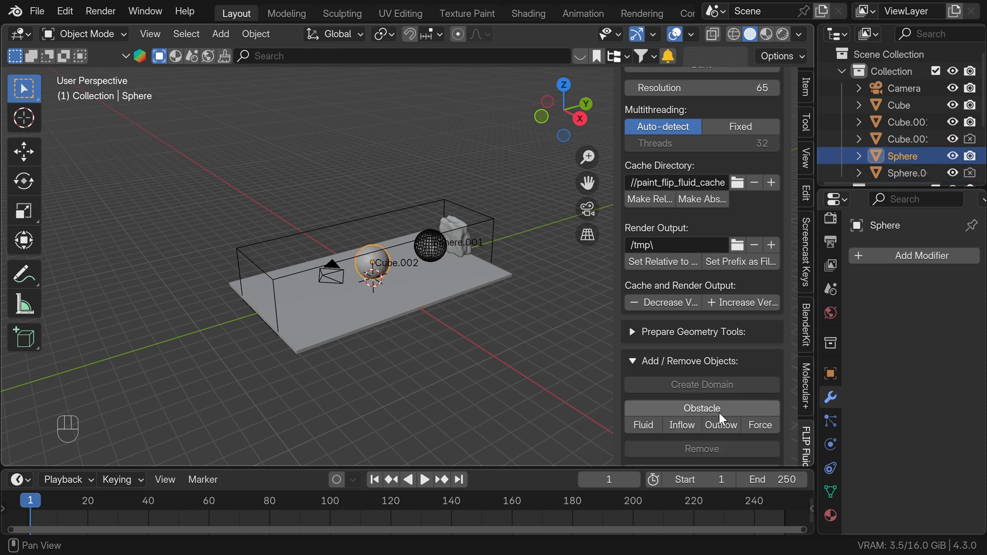
left_click(687, 422)
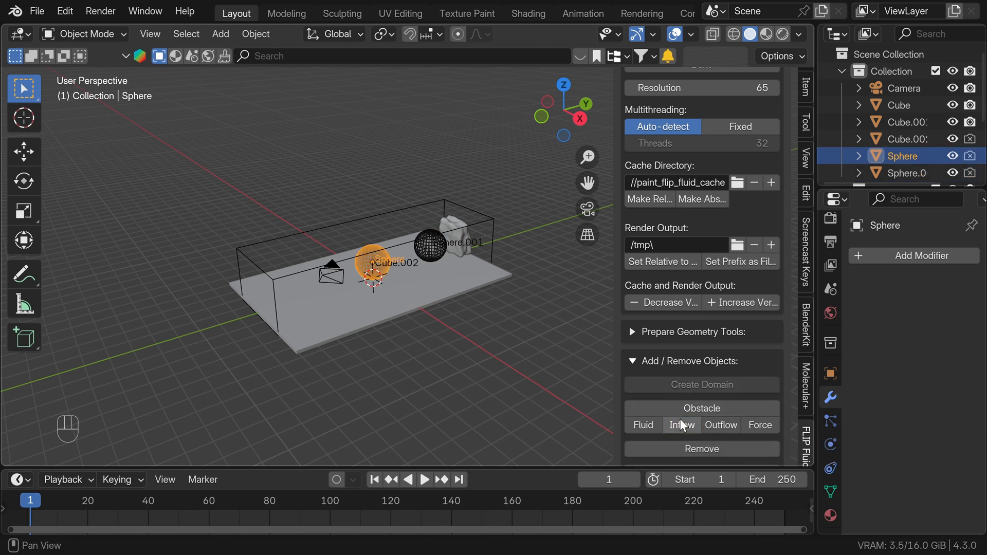
- Add the displaced block and the floor slab to the FLIP Fluids simulation as Obstacle objects
left_click(445, 223)
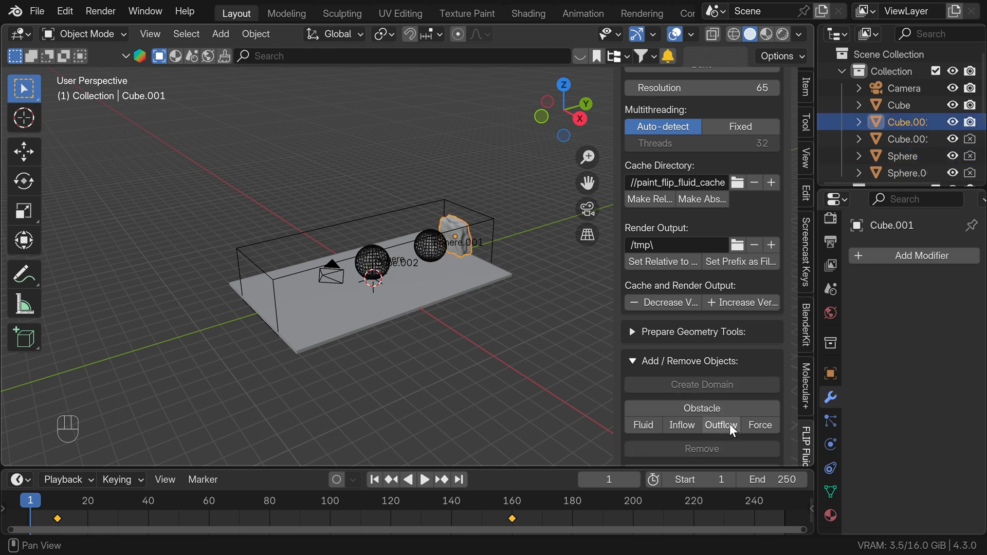
left_click(664, 412)
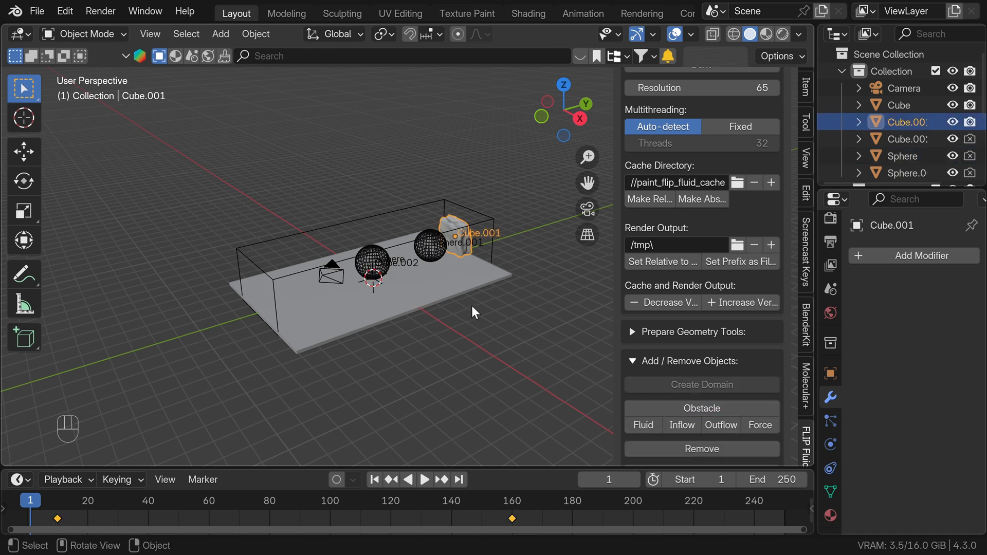
left_click(439, 279)
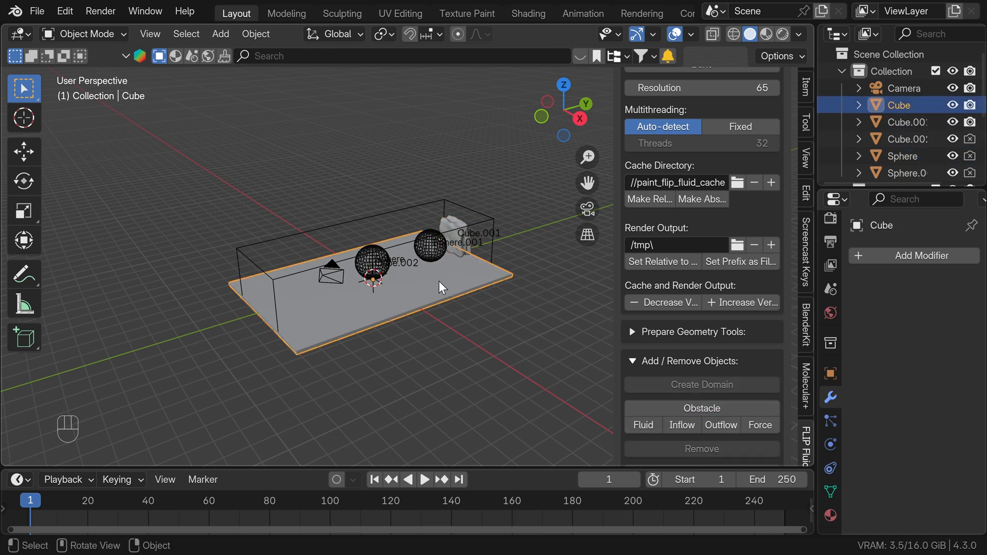
left_click(706, 412)
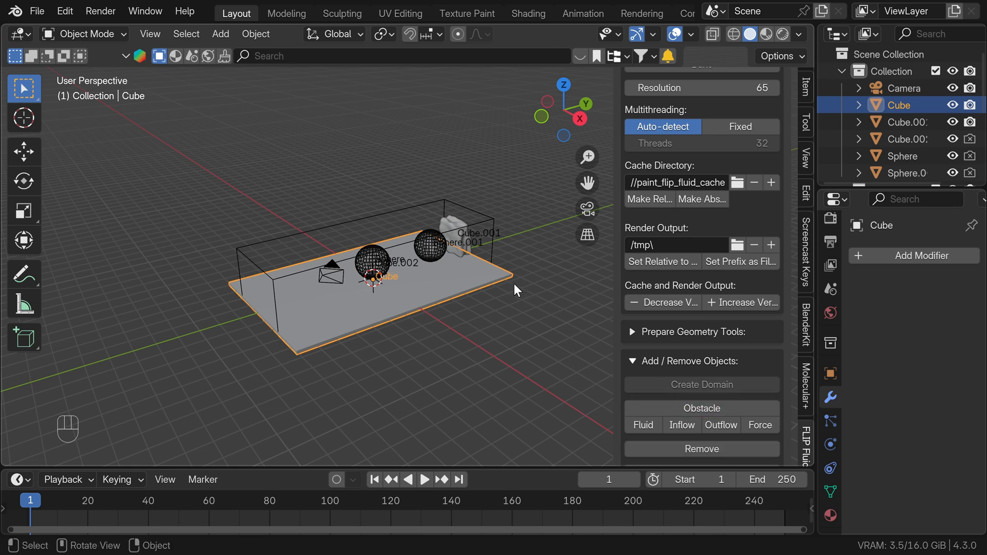
- Keyframe the Enabled setting of both inflow spheres as on at frame 1
scroll(745, 238, "up", 3)
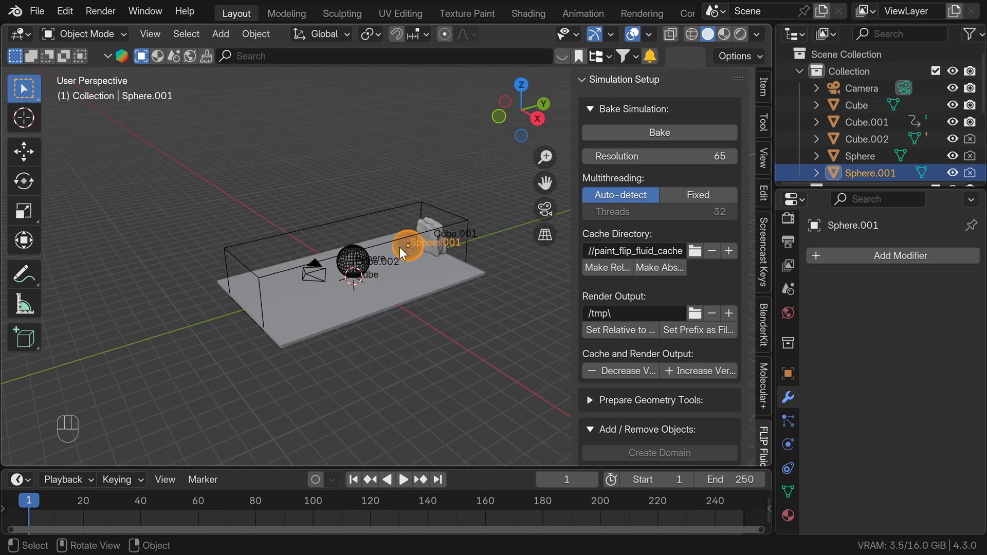
middle_click_drag(400, 247, 357, 272)
scroll(292, 235, "up", 1)
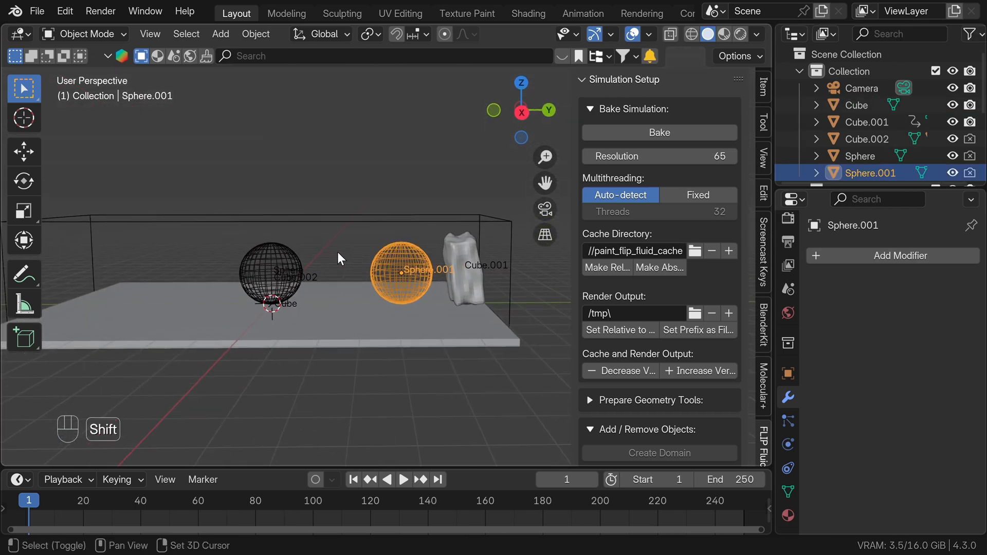
left_click(785, 442)
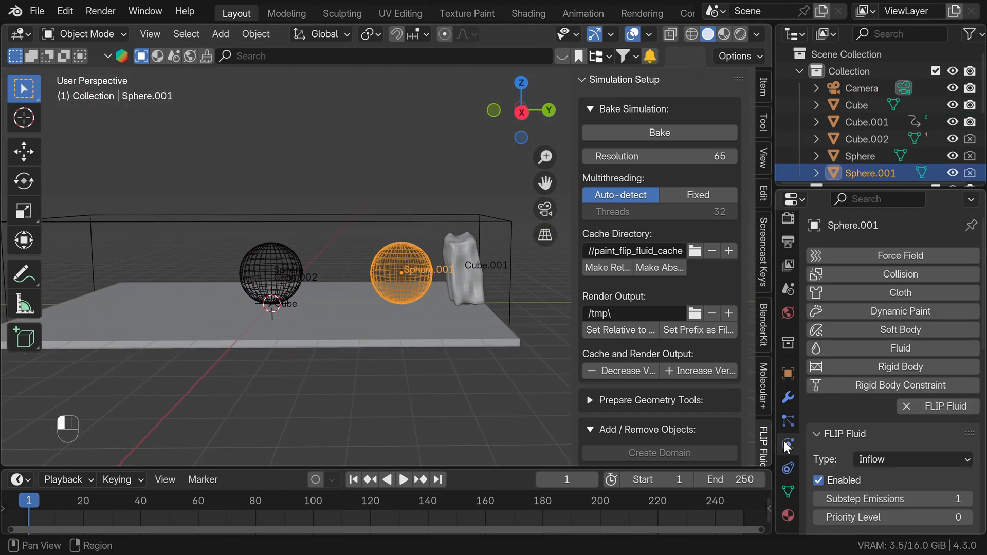
scroll(848, 440, "down", 3)
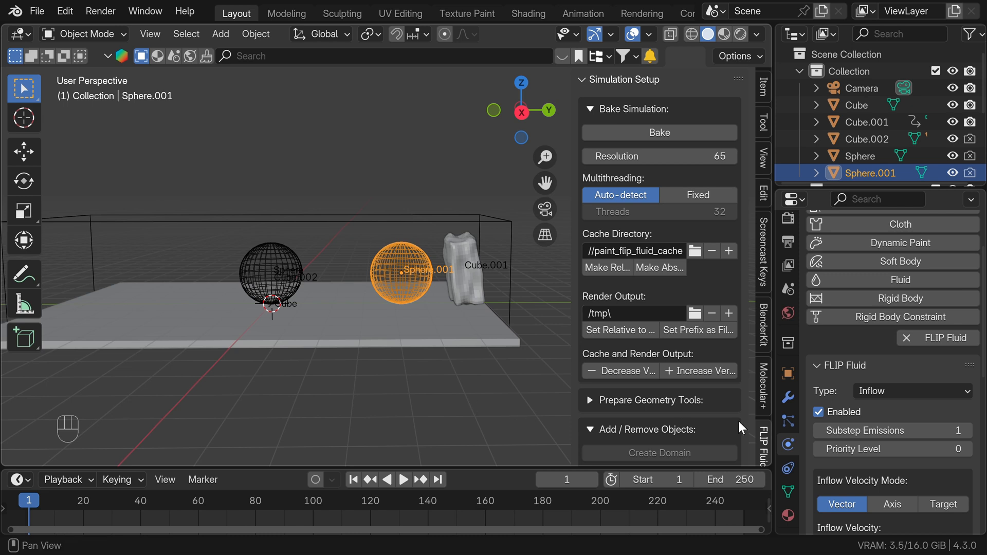
key("i")
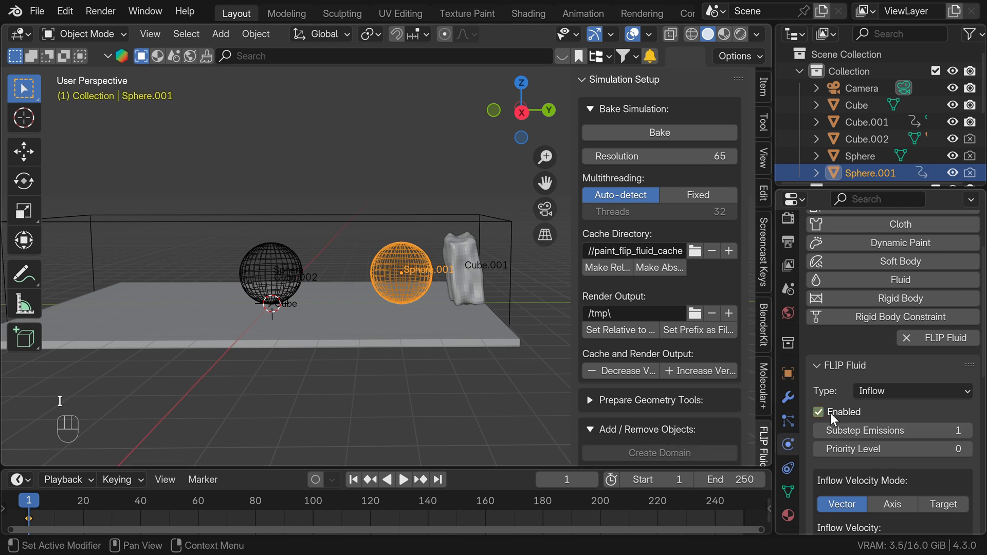
left_click(275, 286)
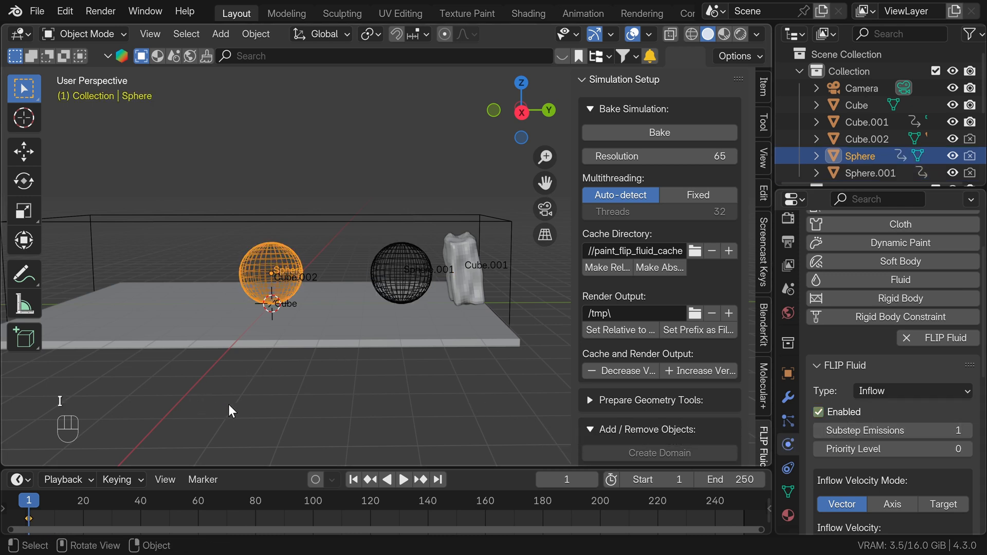
- Turn off Enabled for both inflow spheres at frame 5 and keyframe it there
key("Right")
key("Right")
key("Right")
key("Right")
key("Right")
key("Left")
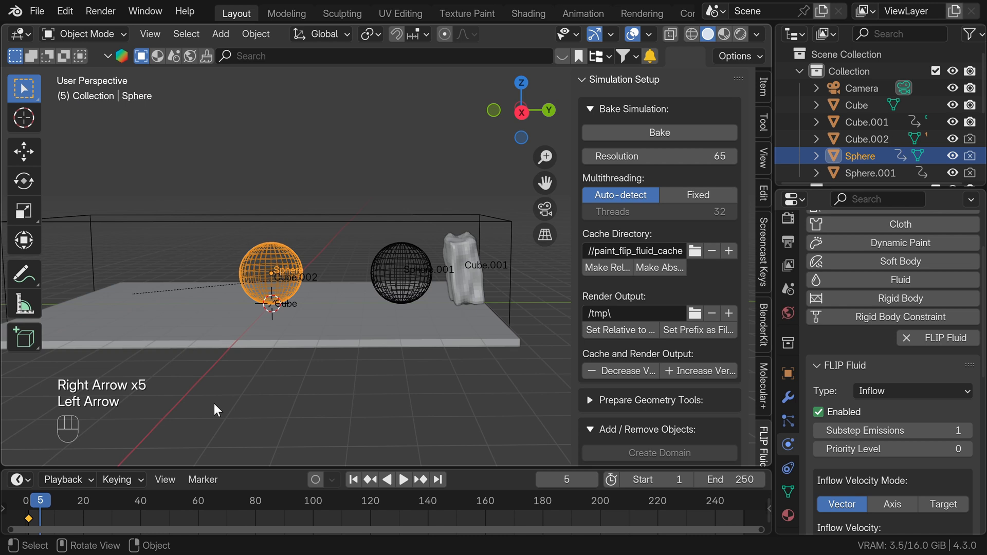
left_click(819, 412)
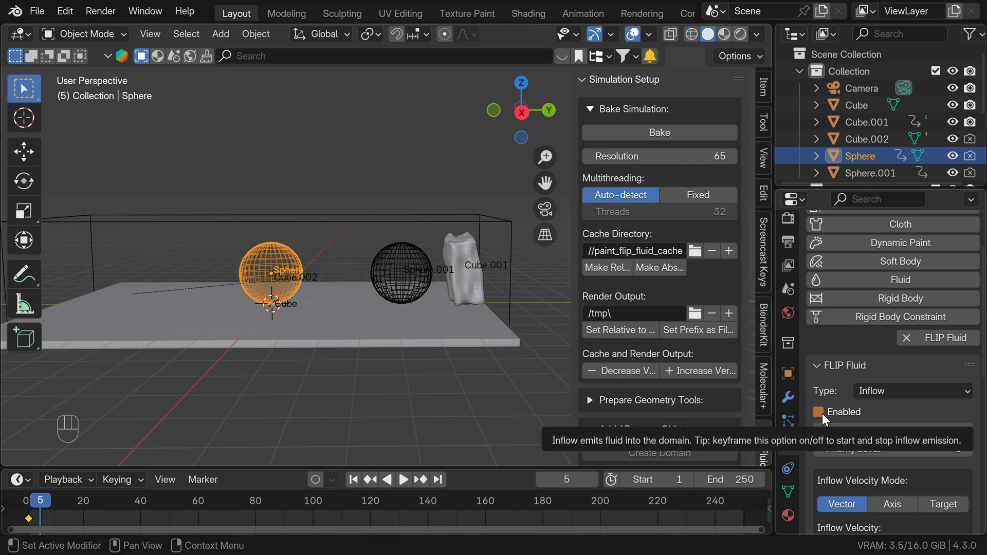
key("i")
left_click(400, 273)
left_click(818, 412)
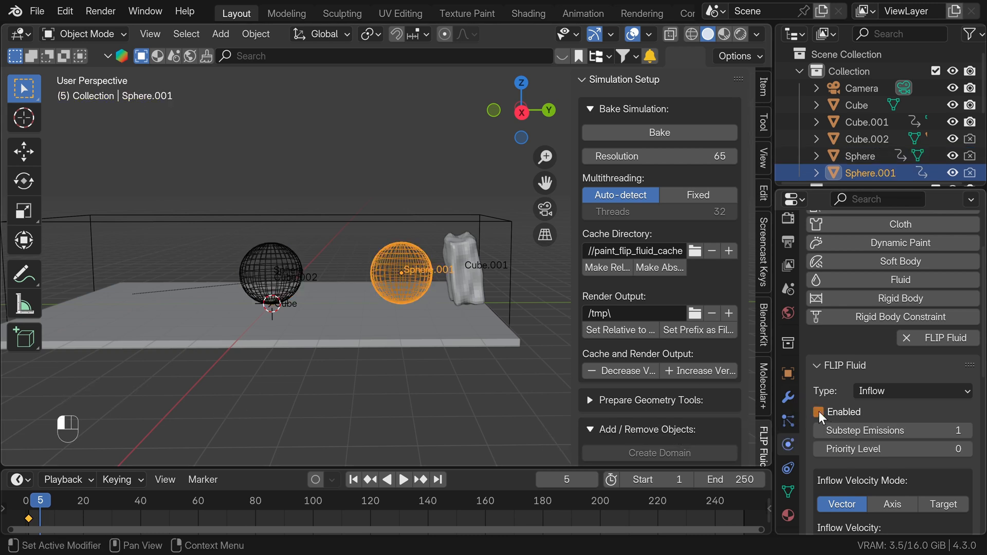
key("i")
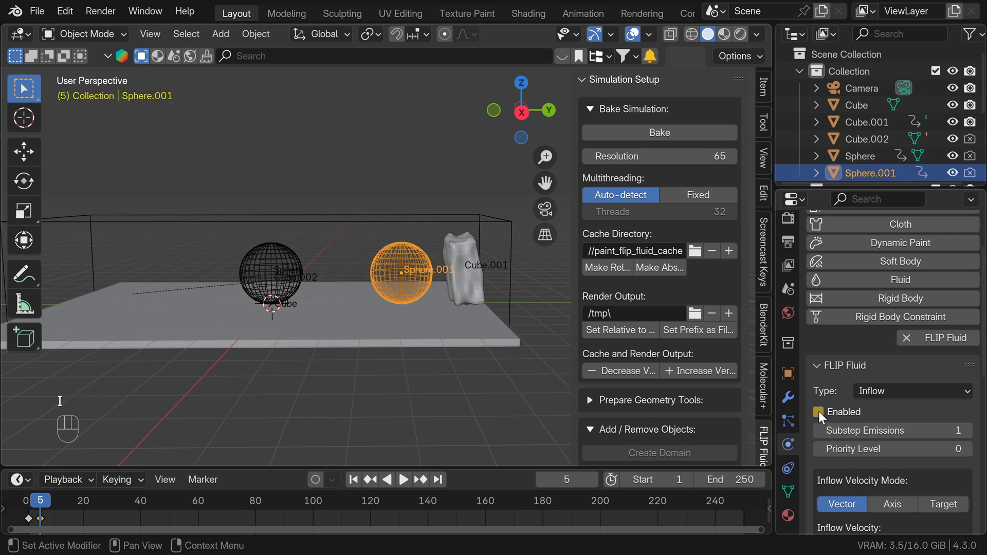
- Keyframe the displaced block's obstacle Enabled setting as on at frame 119 and off at frame 120
left_click(459, 246)
scroll(455, 246, "down", 1)
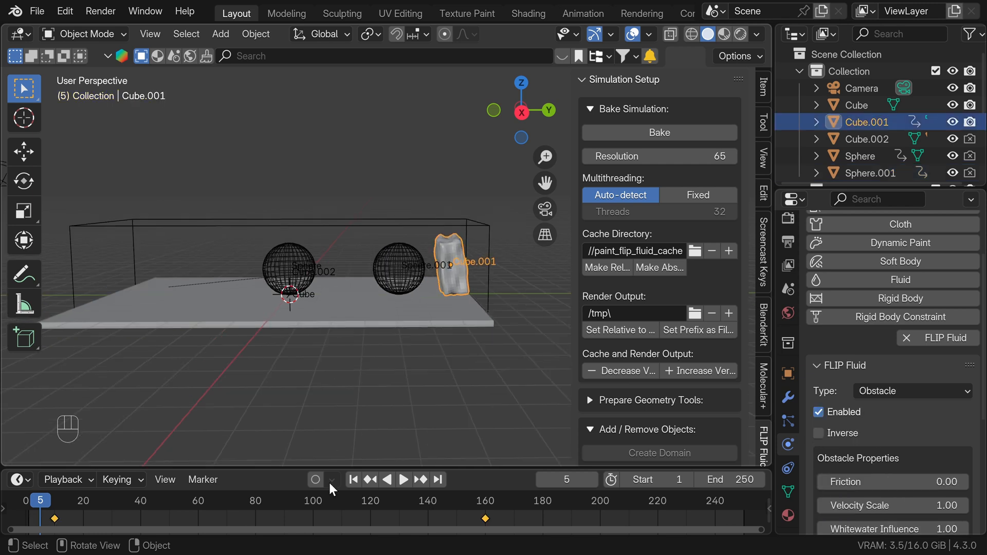
left_click(367, 508)
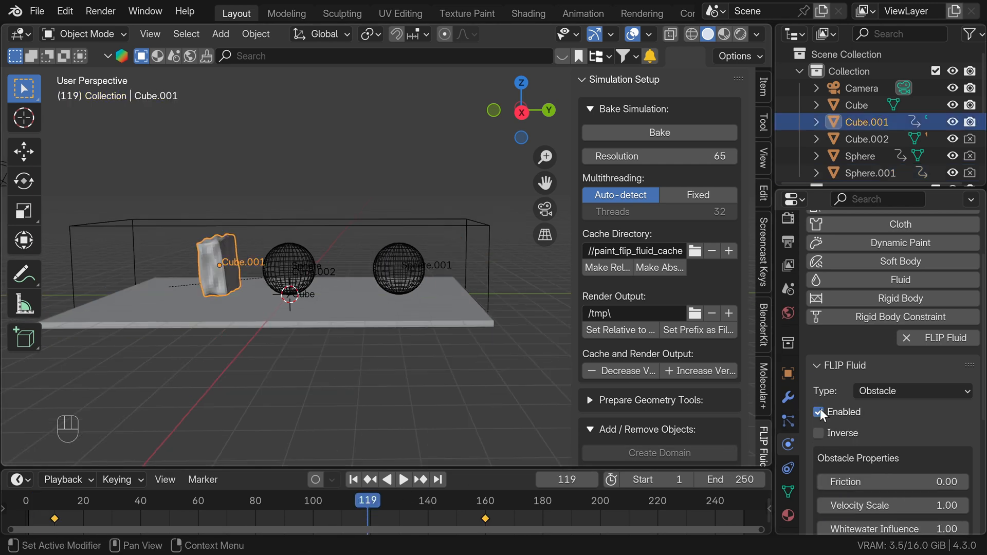
key("i")
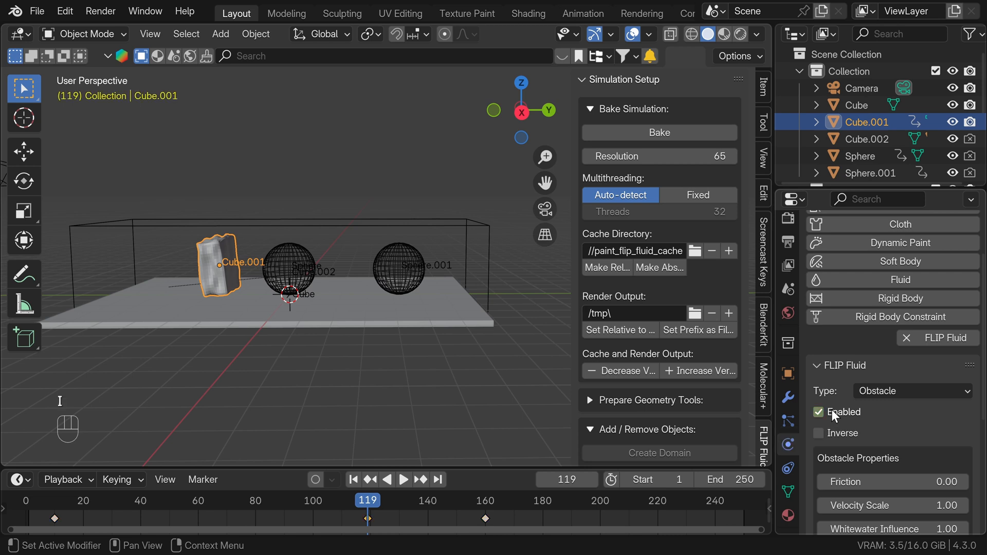
key("Right")
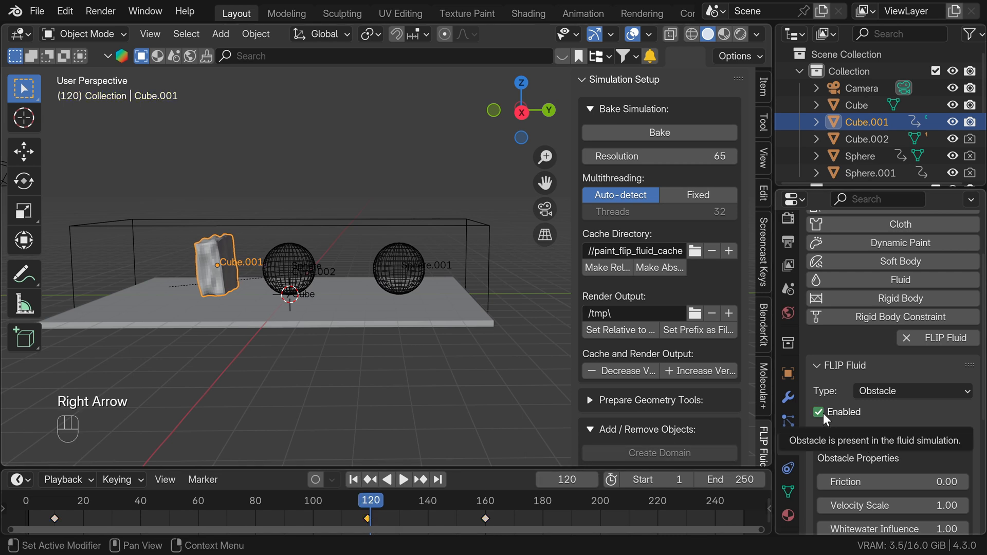
key("i")
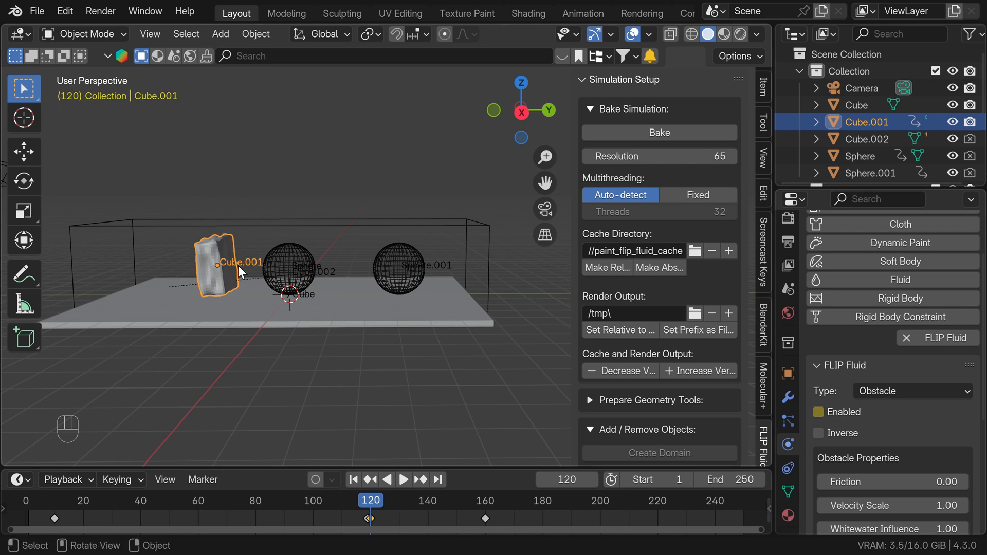
- Set the fluid domain's relative world scale so that 1 Blender Unit equals 2 m
middle_click_drag(242, 288, 347, 350)
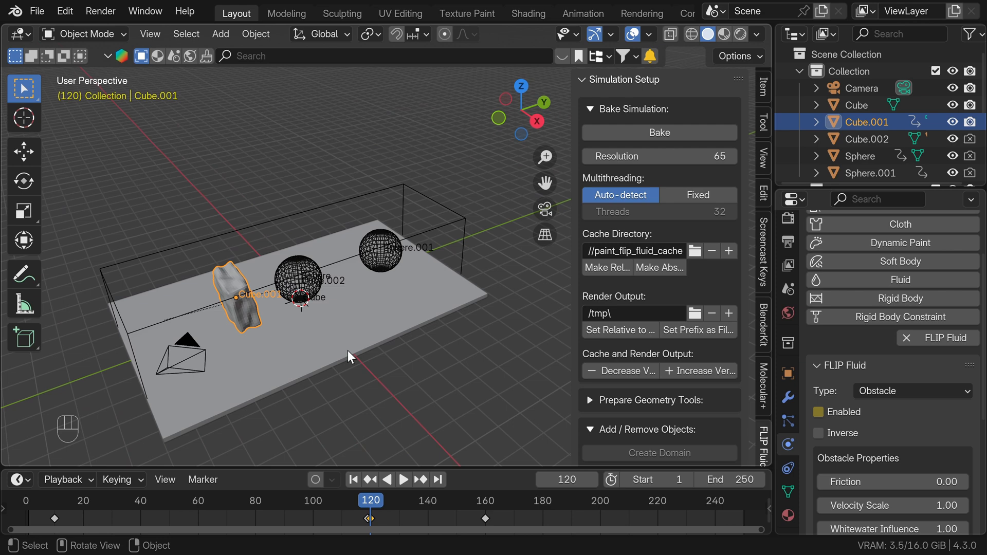
left_click(459, 218)
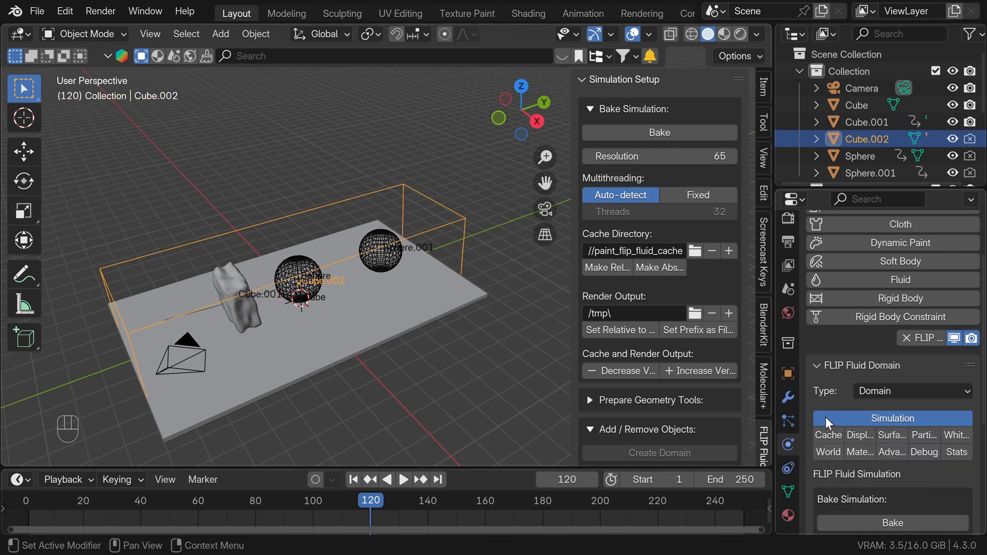
left_click(822, 451)
scroll(822, 452, "down", 3)
scroll(933, 468, "down", 3)
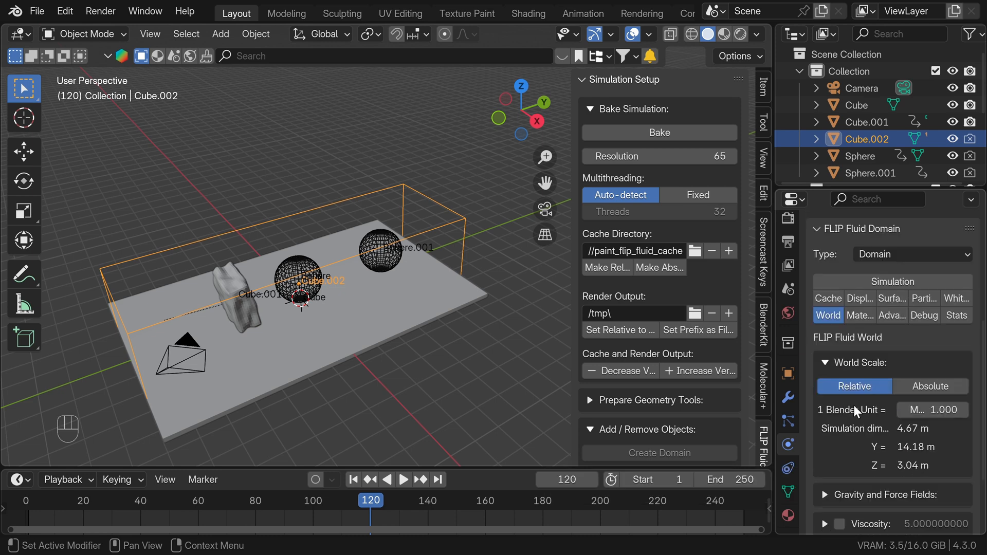
left_click(926, 410)
type("2")
key("Return")
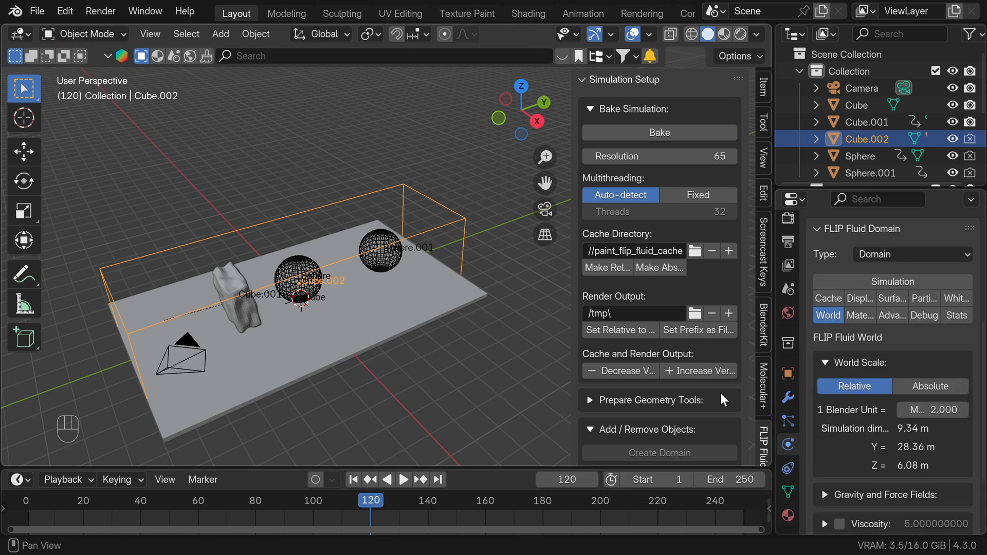
- Enable viscosity for the fluid domain and set its base value to 20
scroll(860, 416, "down", 3)
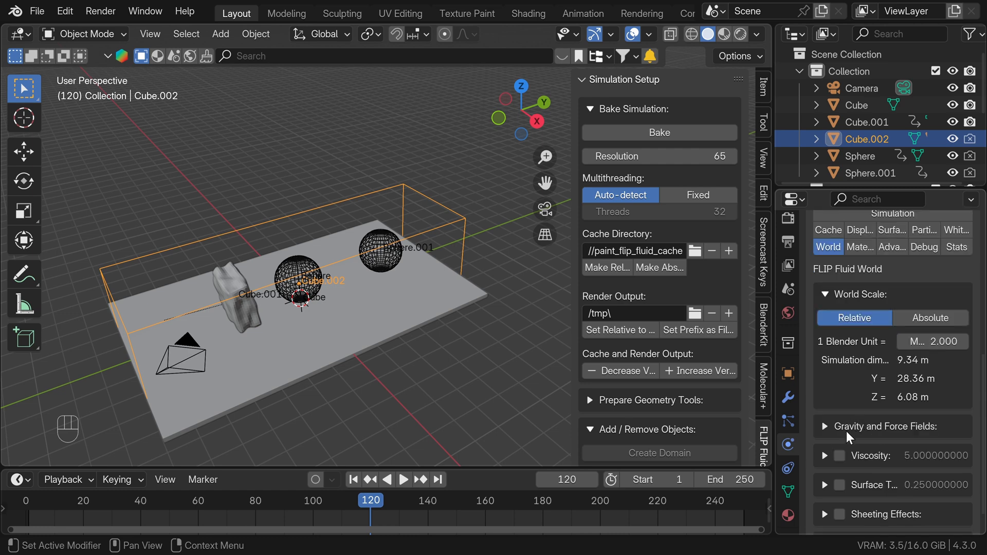
left_click(842, 452)
left_click(826, 455)
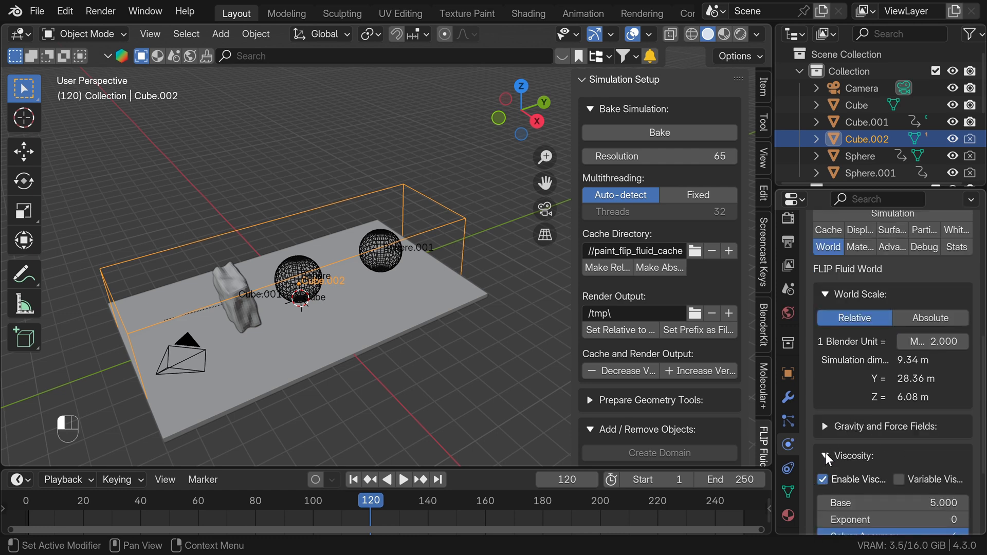
scroll(870, 473, "down", 2)
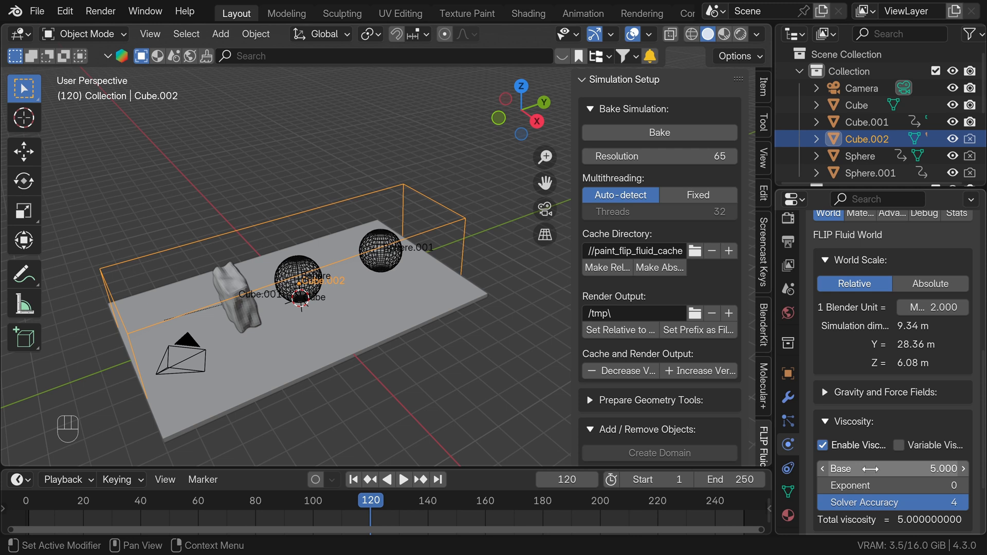
left_click(870, 469)
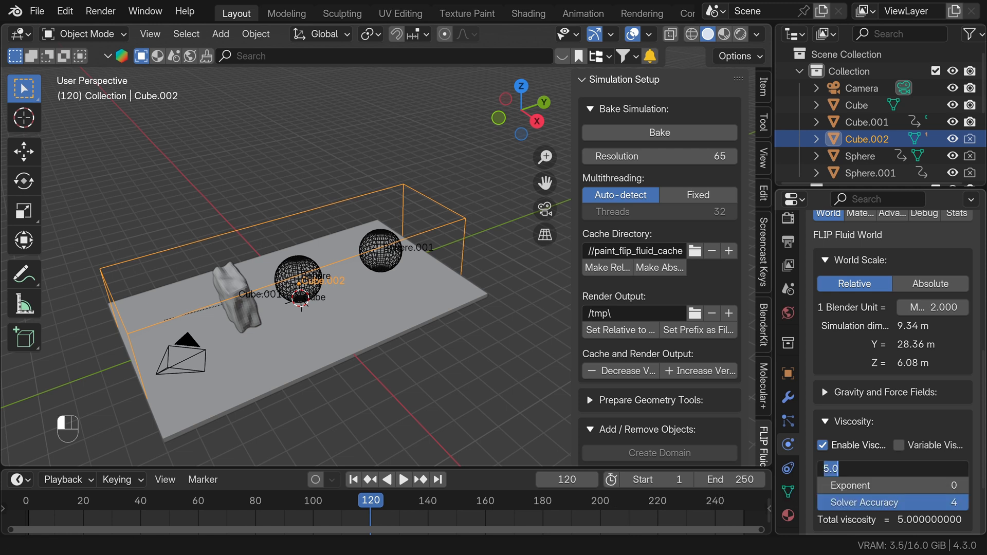
type("20")
key("Return")
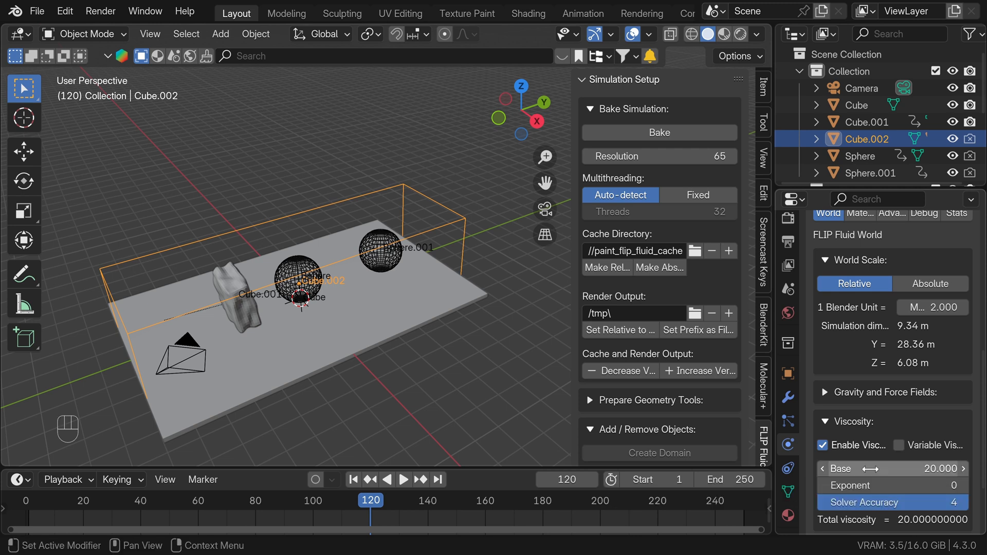
- Enable surface tension and sheeting effects for the fluid domain
scroll(870, 469, "down", 4)
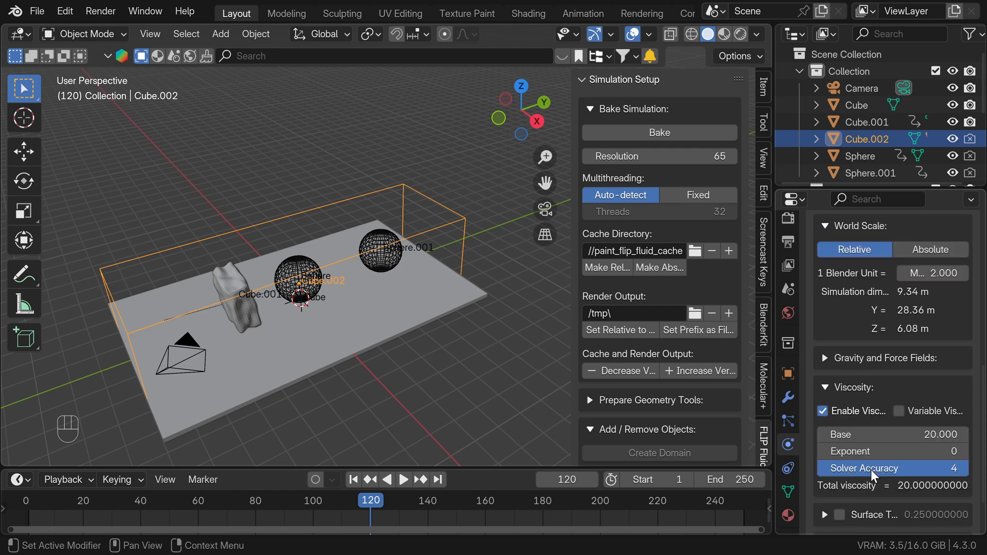
left_click(843, 480)
left_click(841, 508)
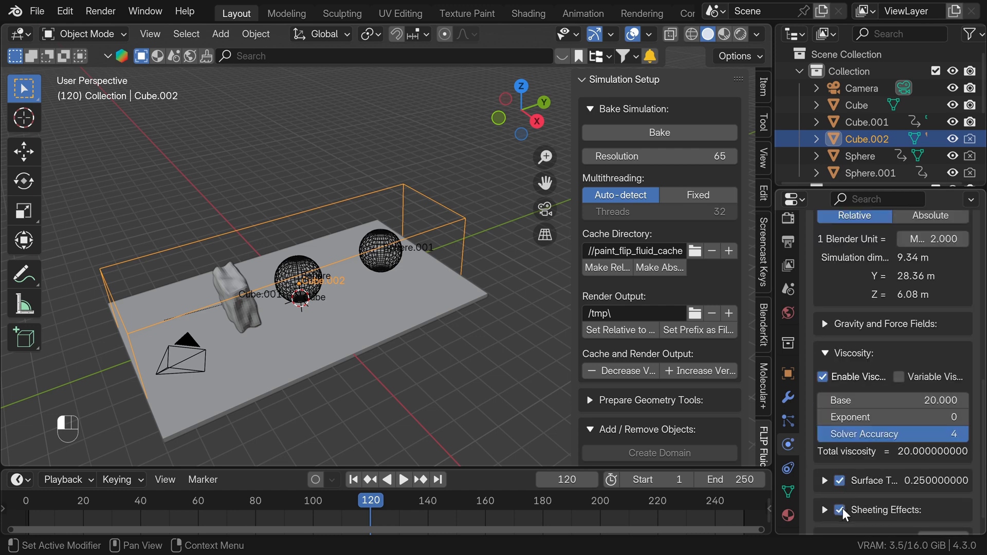
- Switch the domain's simulation method to APIC and set the minimum frame substeps to 5
scroll(875, 363, "up", 12)
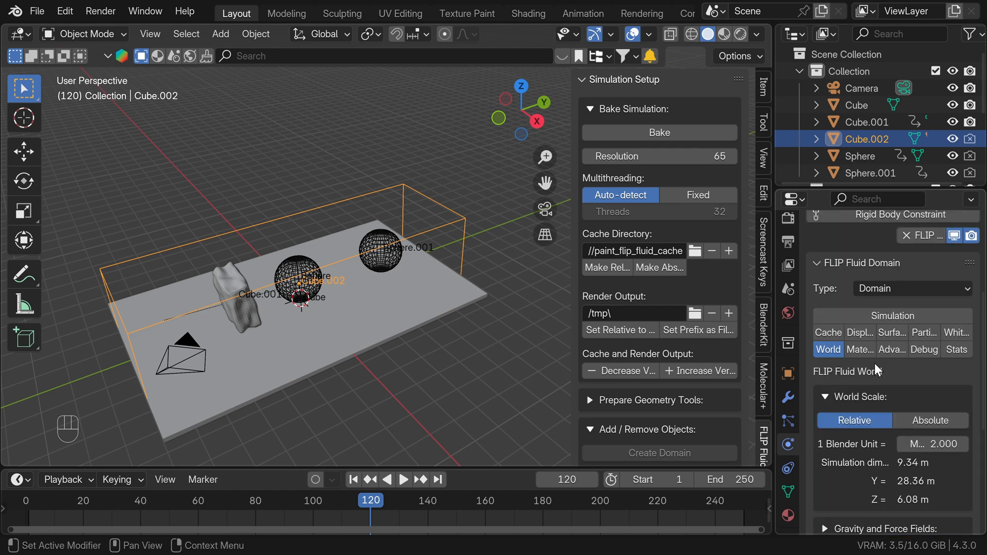
left_click(890, 350)
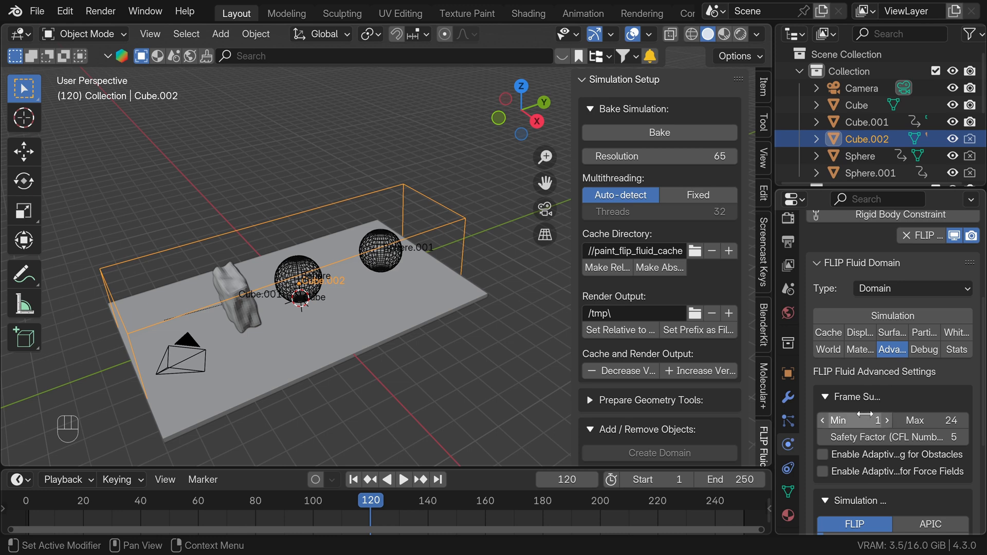
scroll(943, 517, "down", 2)
left_click(926, 490)
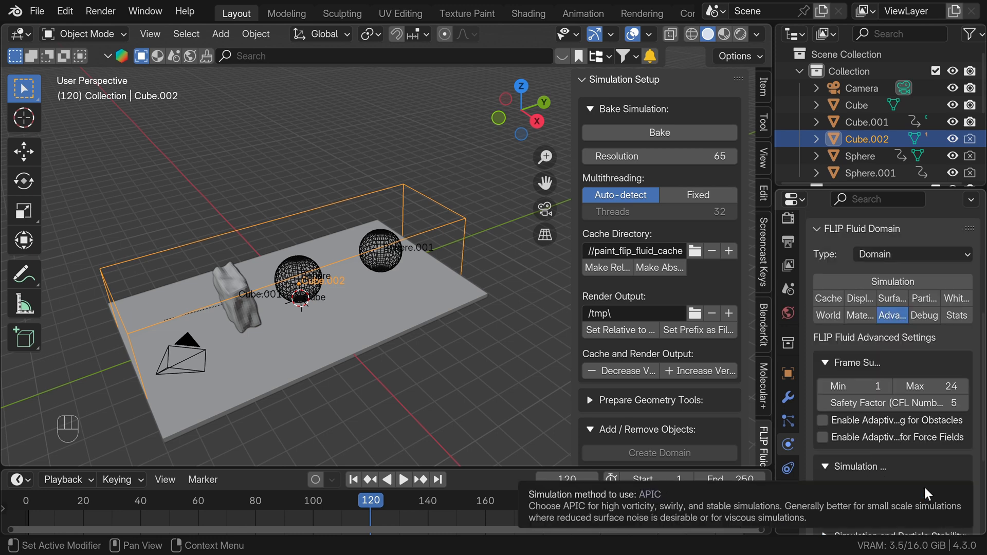
left_click(854, 386)
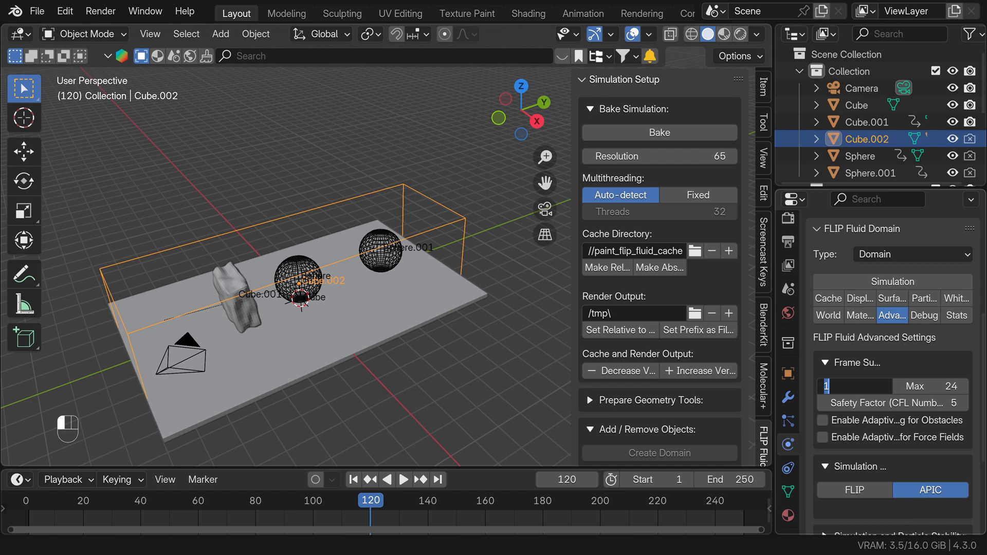
type("5")
key("Return")
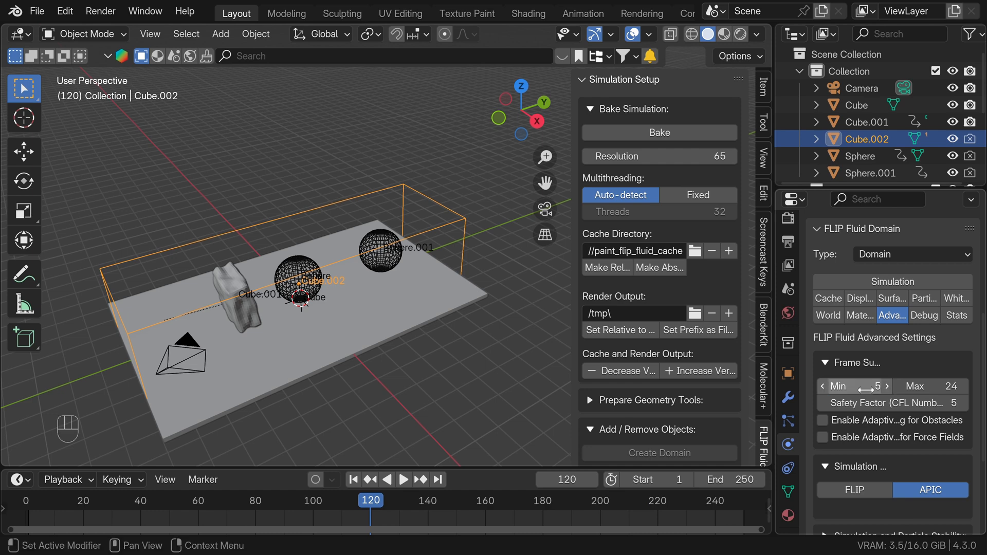
- Set the fluid domain's grid resolution to 256 in its simulation settings
scroll(869, 395, "up", 2)
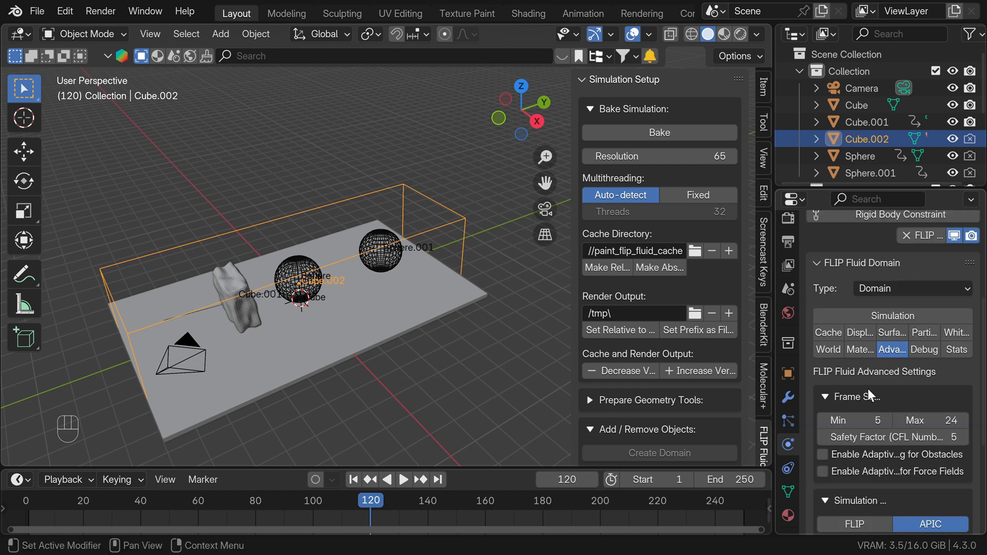
scroll(866, 387, "up", 2)
left_click(874, 352)
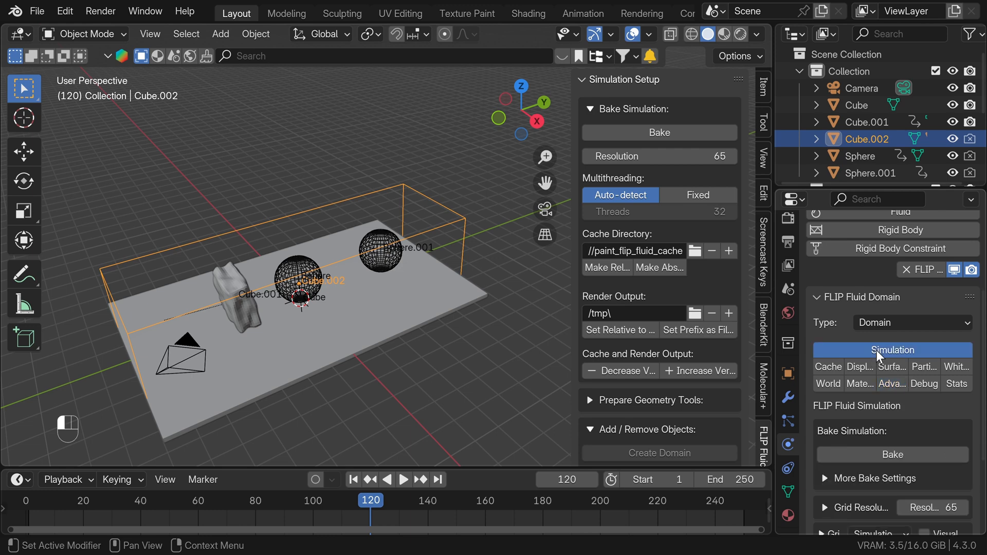
scroll(874, 385, "down", 2)
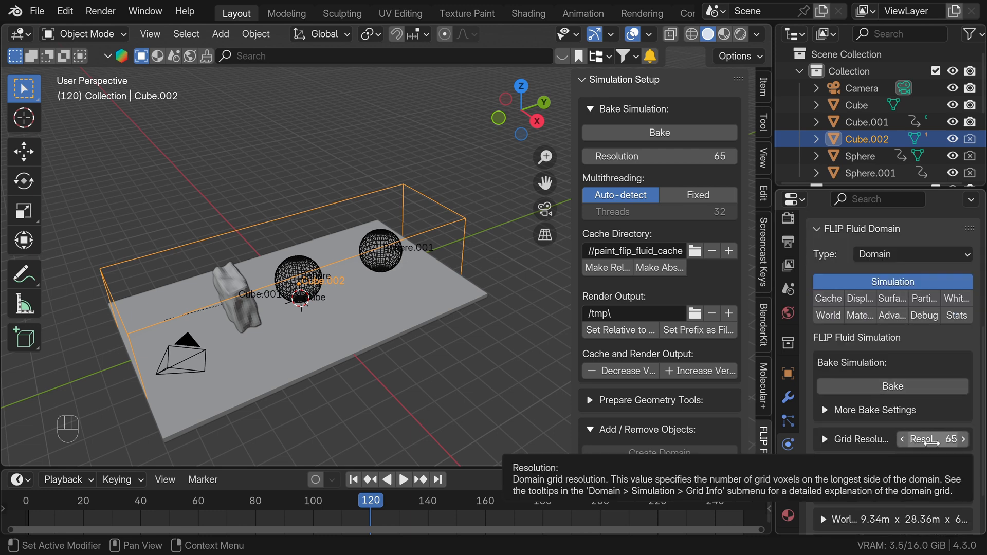
left_click(926, 442)
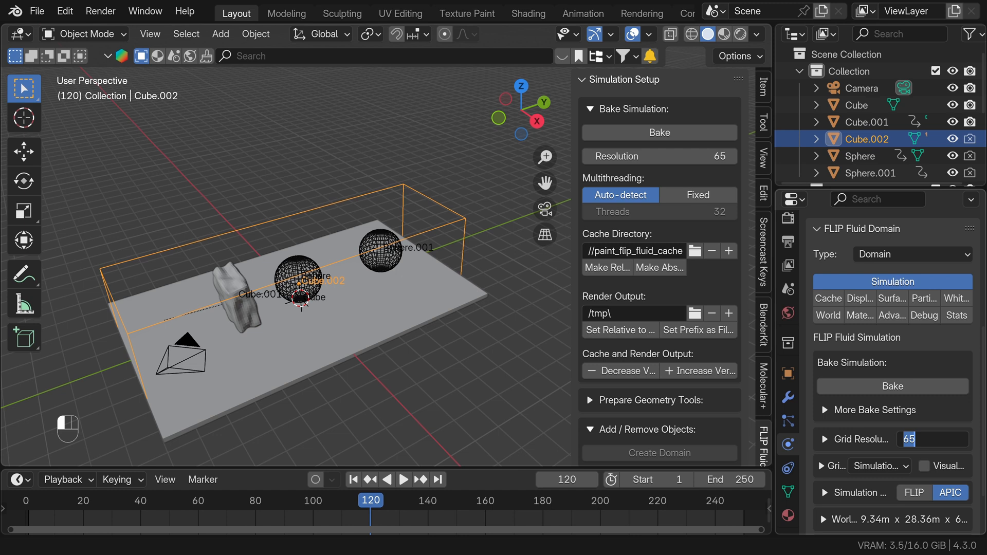
type("256")
key("Return")
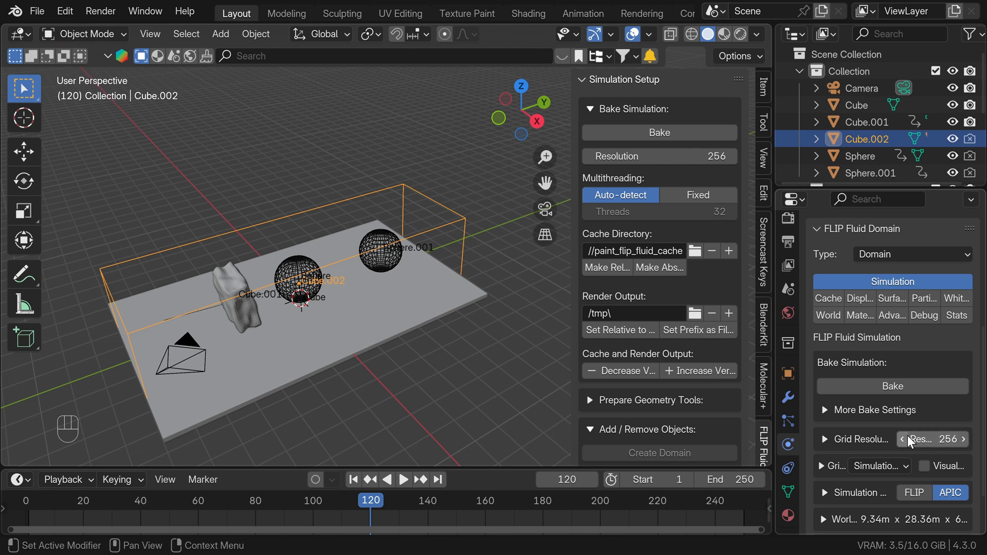
scroll(892, 430, "down", 2)
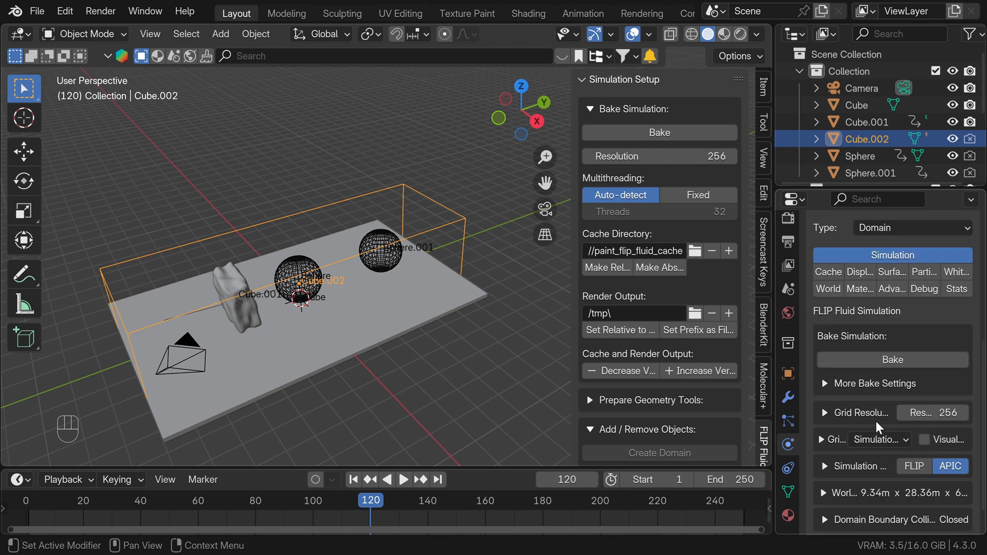
scroll(876, 421, "up", 2)
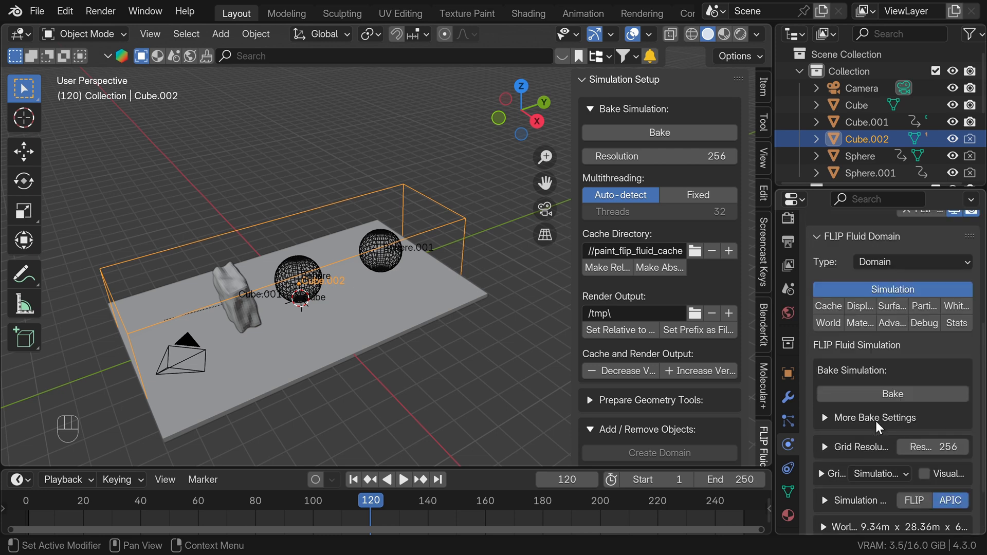
- Enable the color attribute with mixing on the inflow sphere nearest the slab's far end
left_click(369, 236)
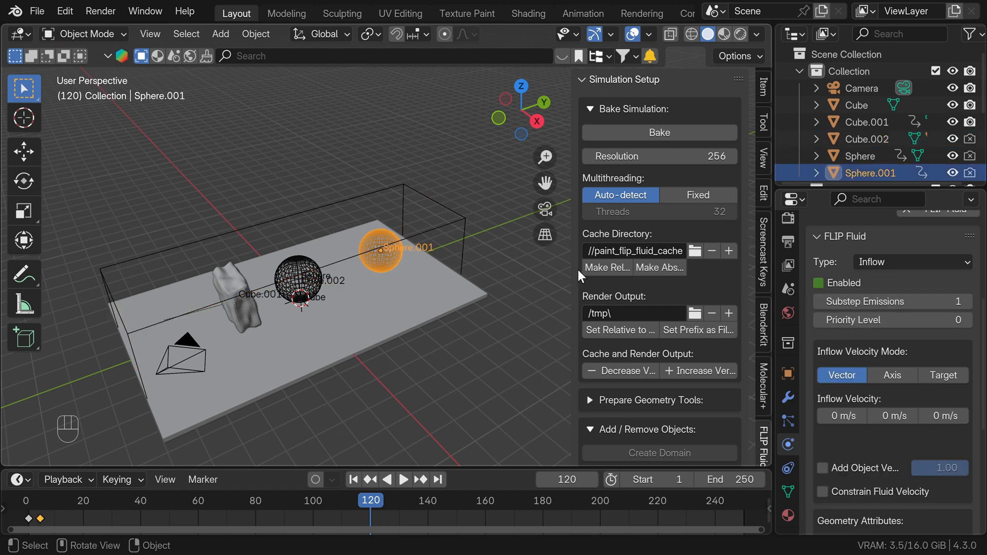
scroll(917, 388, "down", 8)
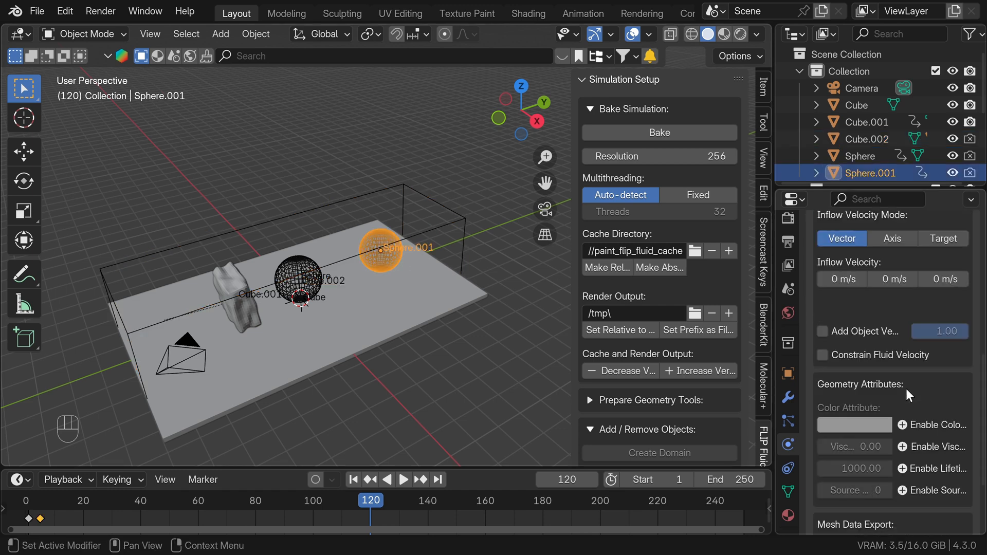
left_click(904, 424)
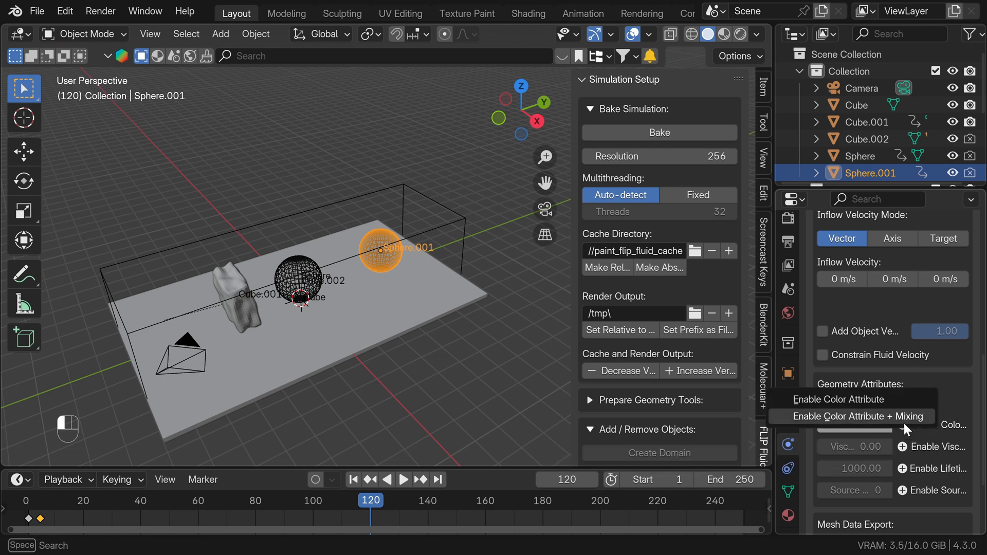
left_click(843, 416)
scroll(882, 370, "down", 10)
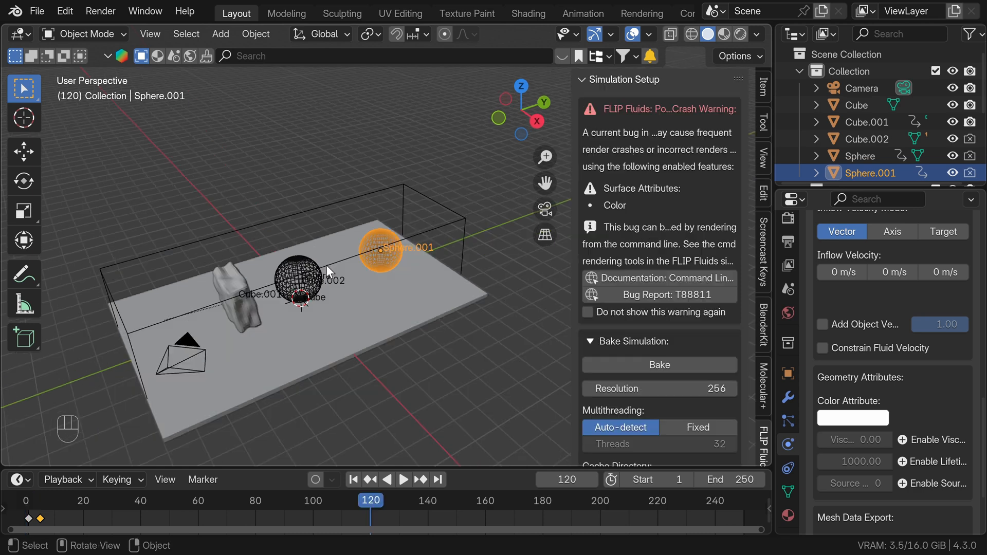
- Give the inflow sphere near the slab's centre an orange color attribute
left_click(307, 258)
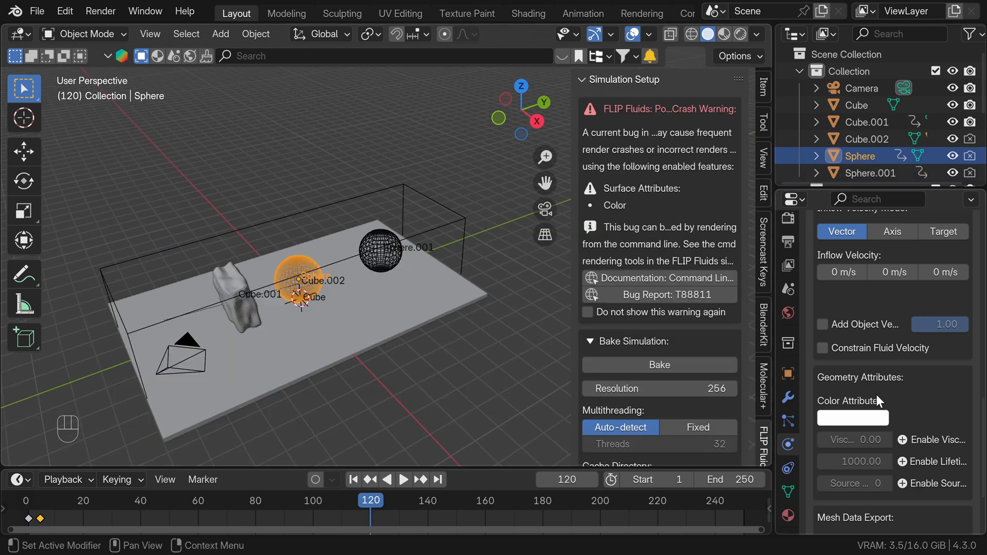
left_click(853, 417)
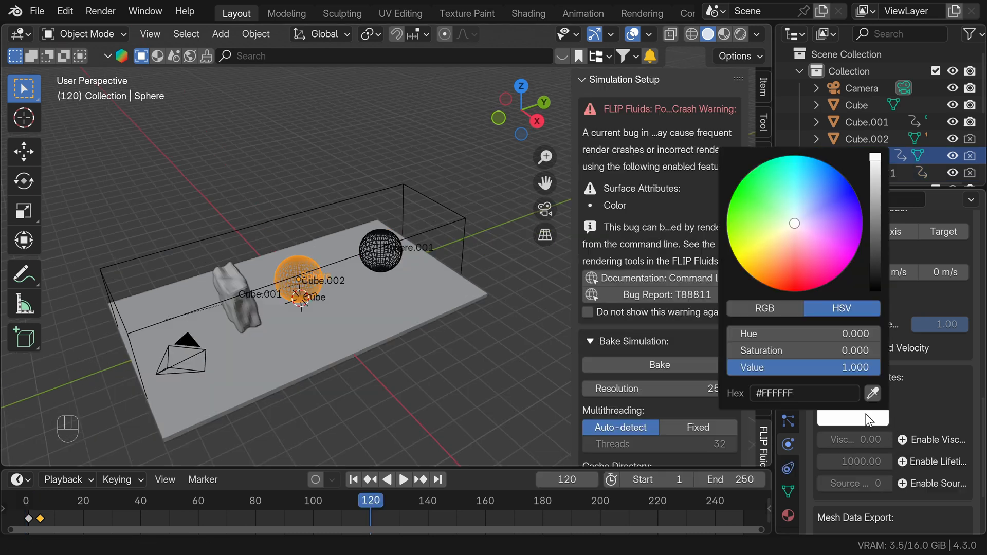
left_click_drag(795, 226, 781, 260)
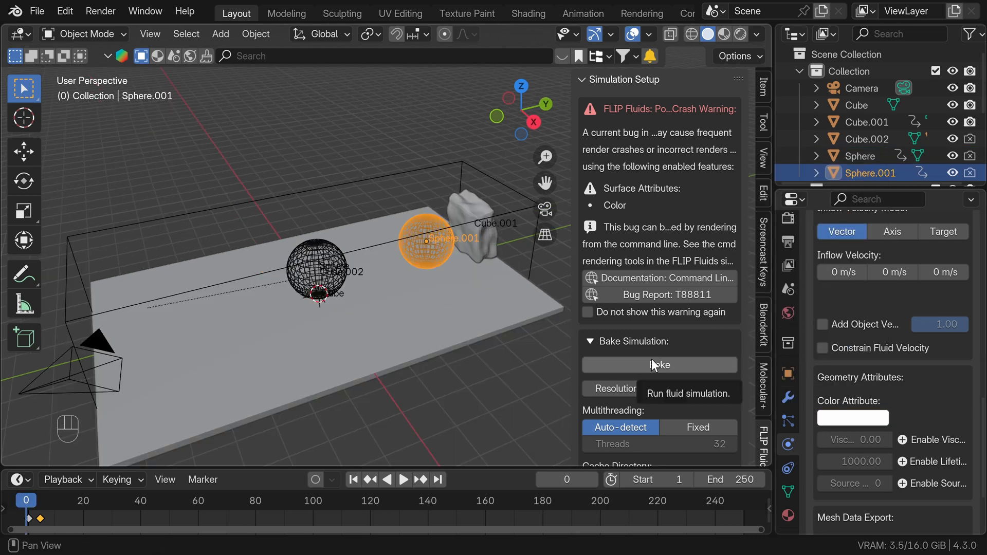
- Bake the fluid simulation and preview its motion up to about frame 129
left_click(652, 364)
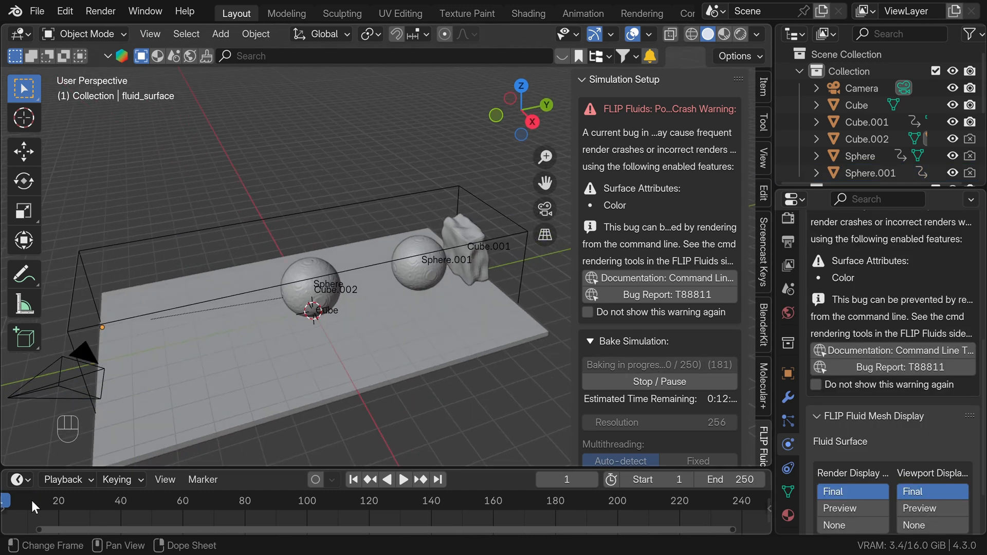
left_click_drag(31, 501, 397, 489)
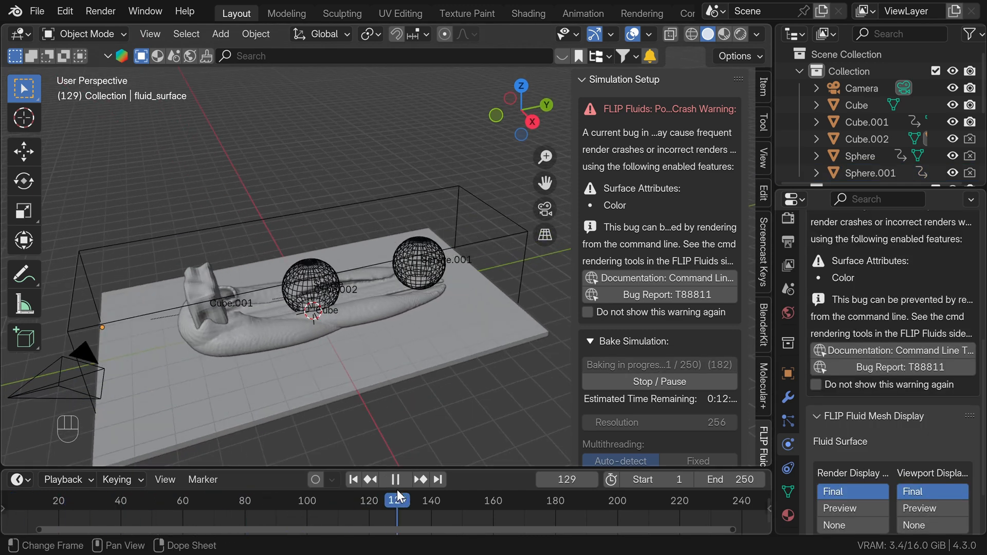
- Move the floor slab down along the Z axis by about 0.01 m in the right orthographic view
middle_click_drag(427, 422, 388, 245)
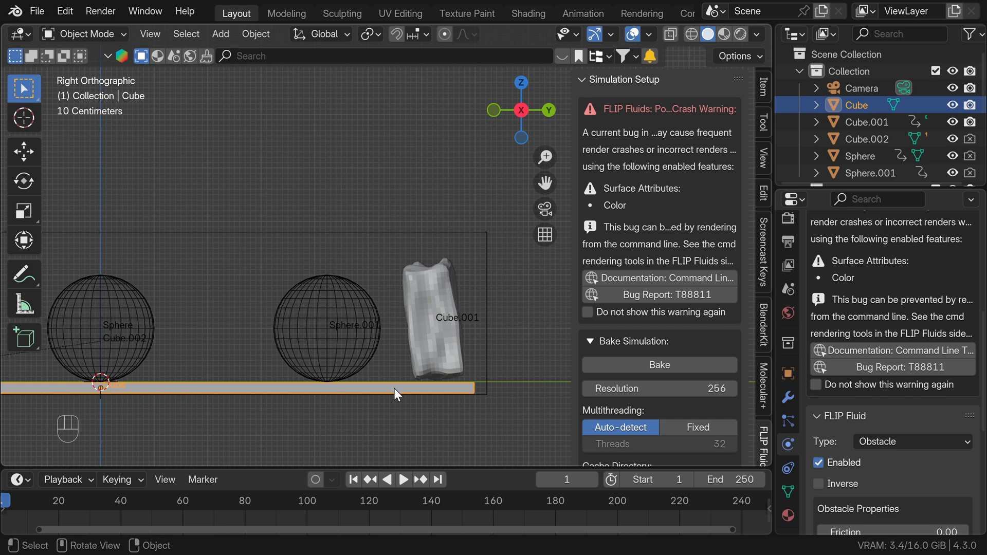
key("g")
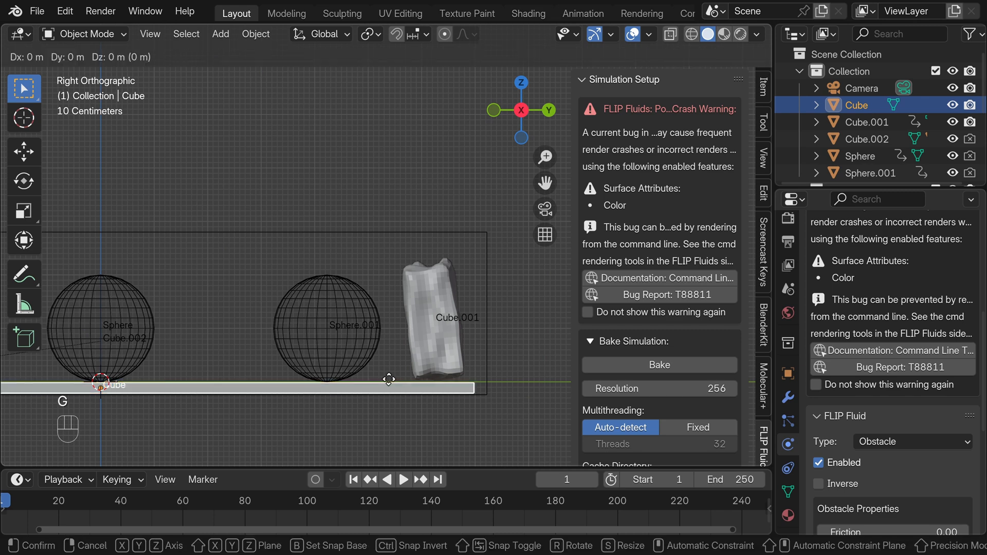
key("z")
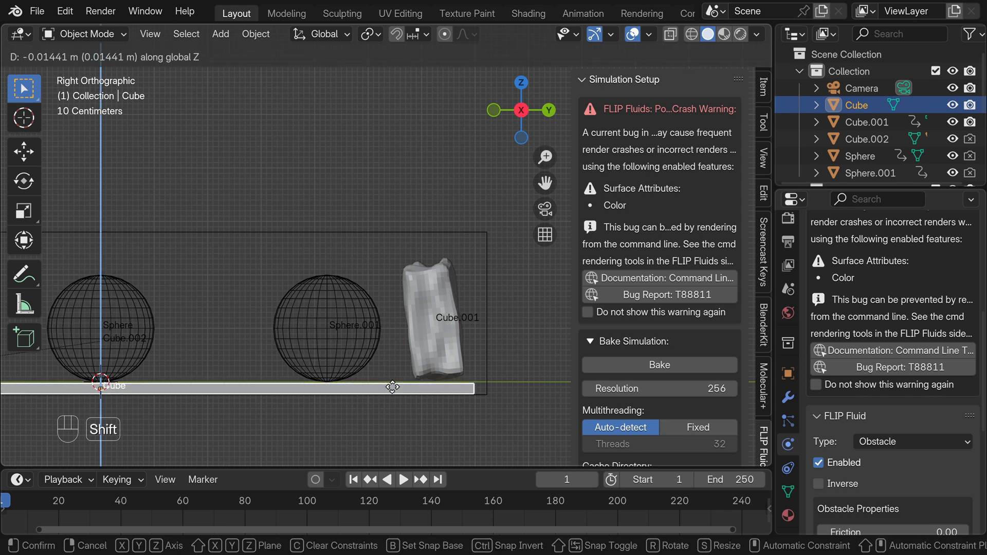
left_click(335, 374)
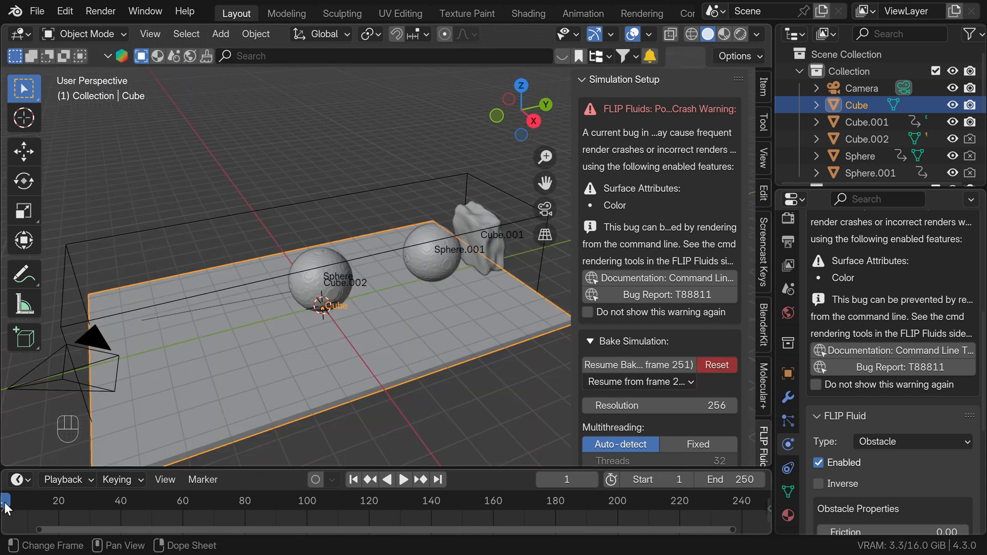
- Play the baked simulation to frame 132 and switch the viewport to Material Preview shading
key("space")
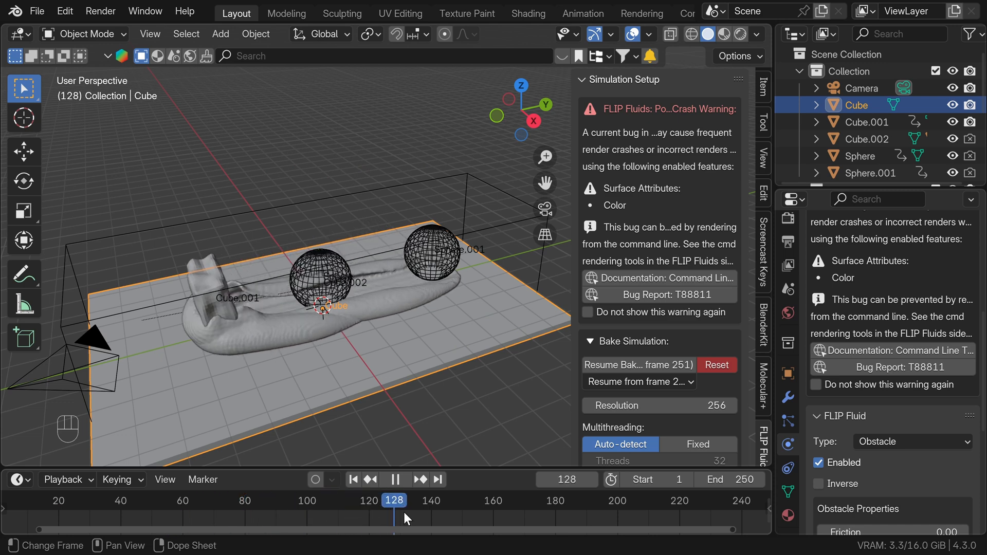
key("space")
middle_click_drag(215, 337, 220, 341)
scroll(220, 342, "up", 1)
key("z")
- Enlarge the timeline area beneath the viewport and change it to the Shader Editor
left_click_drag(215, 467, 205, 370)
left_click(16, 385)
left_click(20, 383)
left_click(57, 325)
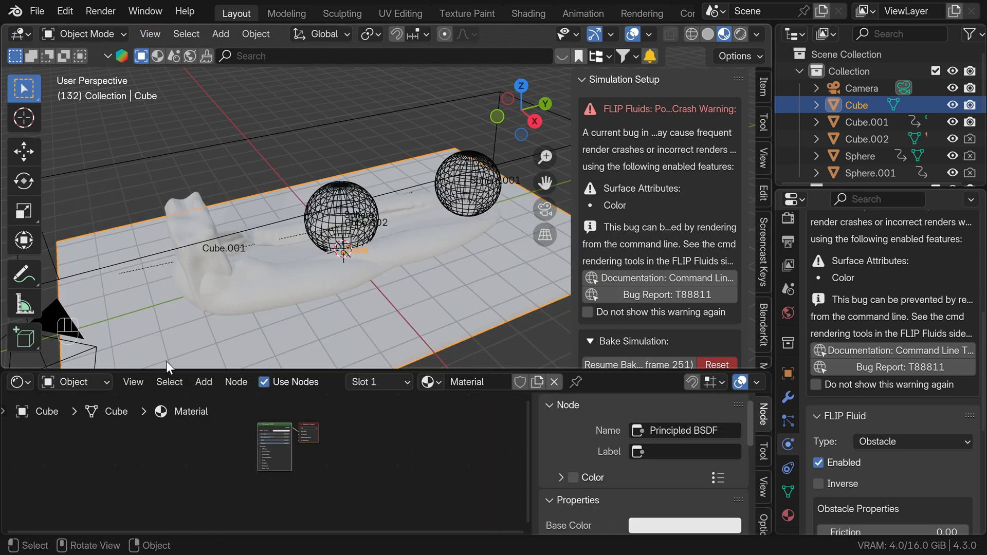
- Create a new material for the fluid surface and arrange its Principled BSDF and Material Output nodes
scroll(261, 442, "up", 4)
left_click(272, 308)
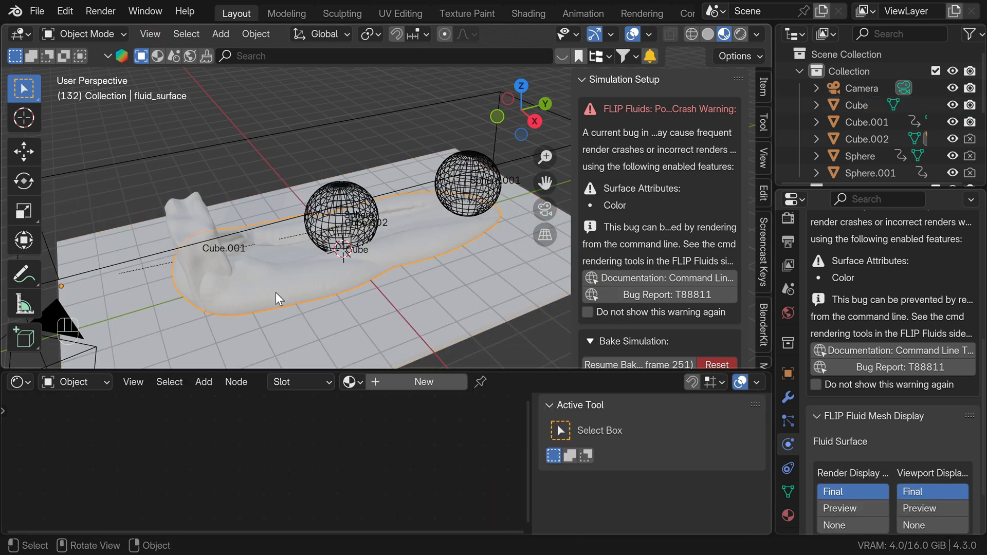
left_click(417, 382)
left_click_drag(294, 433, 261, 443)
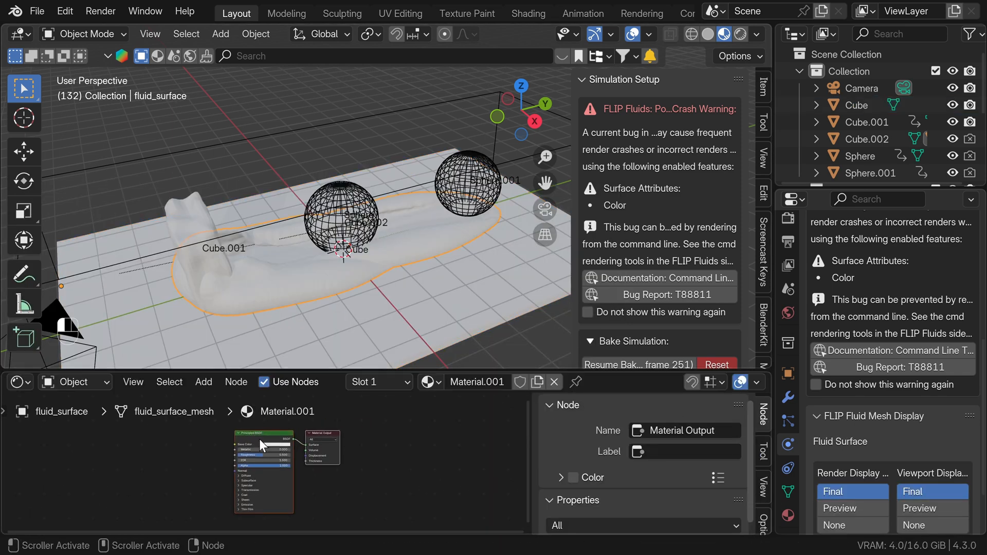
left_click(260, 443)
- Add an Attribute node beside the Principled BSDF in the fluid surface's material
middle_click_drag(260, 443, 374, 441)
key("shift+a")
left_click(221, 310)
type("atr")
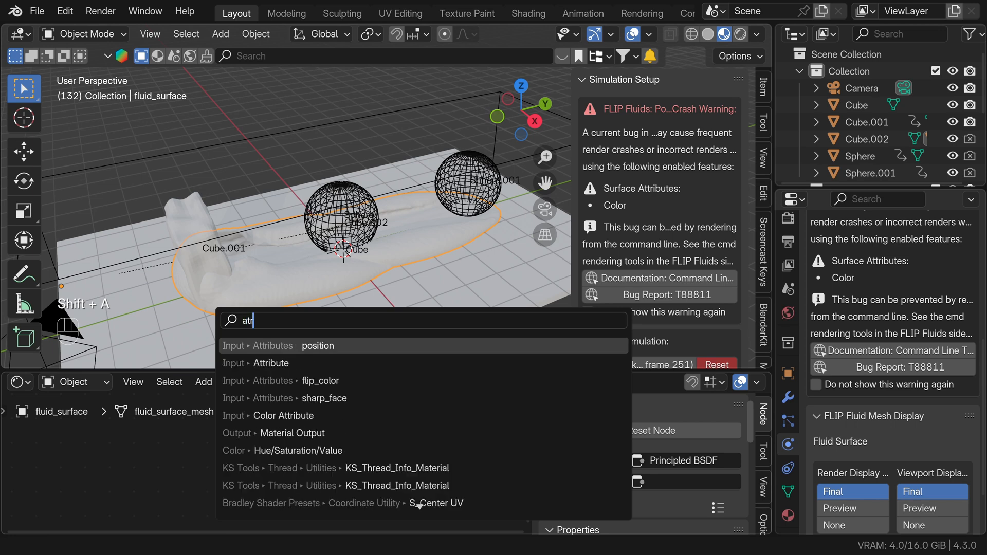
left_click(271, 363)
left_click(256, 478)
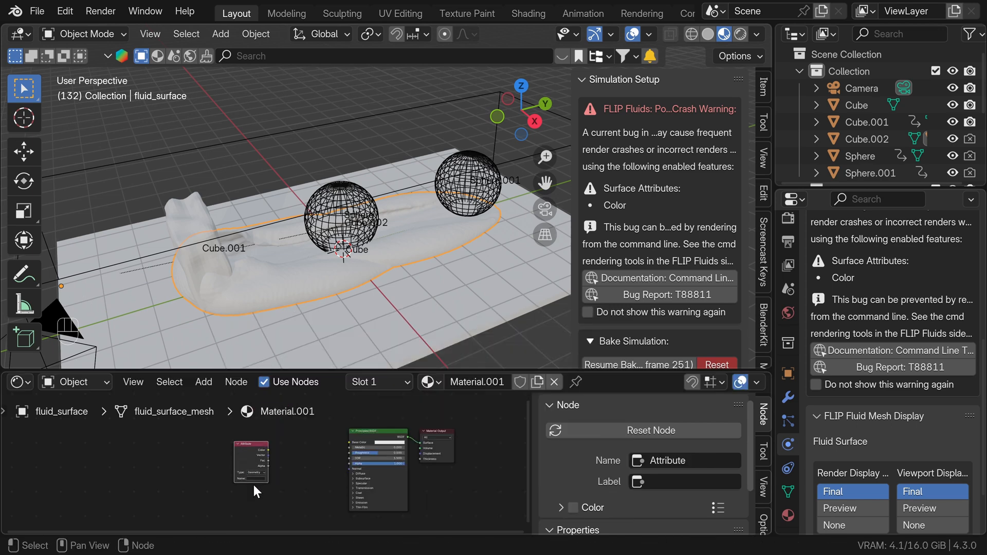
- Name the Attribute node's source flip_color and connect its Color output to the Principled BSDF's Base Color
left_click(252, 479)
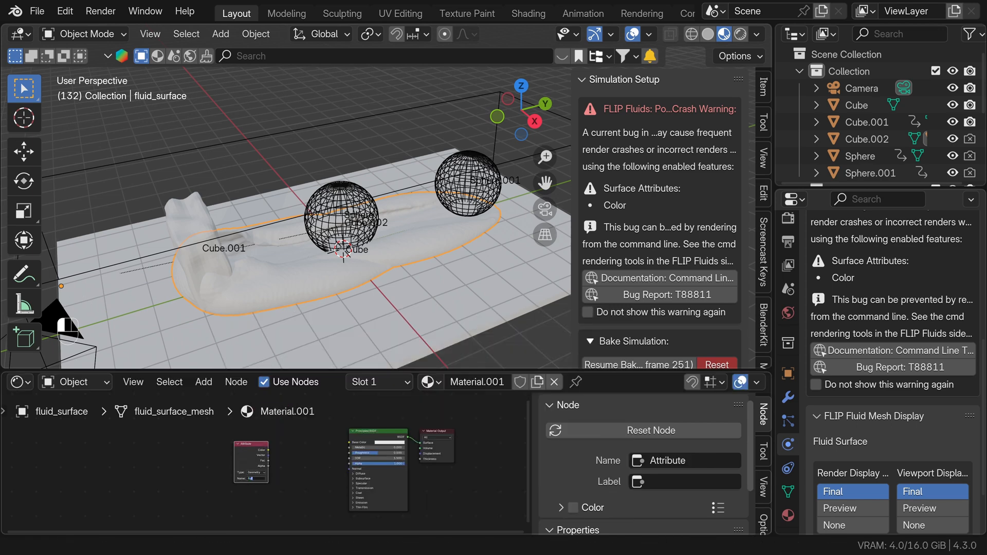
type("flip_color")
key("Return")
scroll(324, 435, "up", 3)
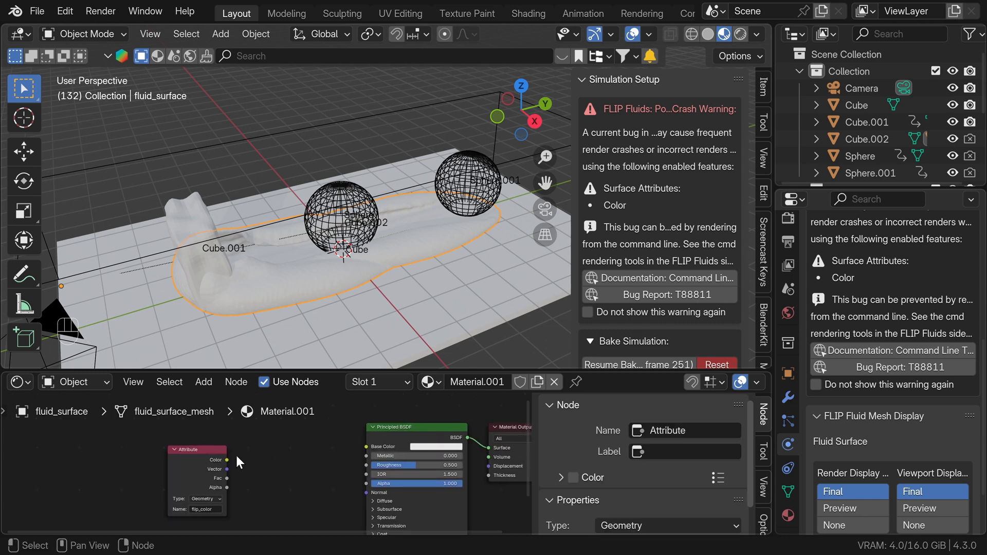
left_click_drag(227, 461, 366, 446)
middle_click_drag(358, 285, 425, 303)
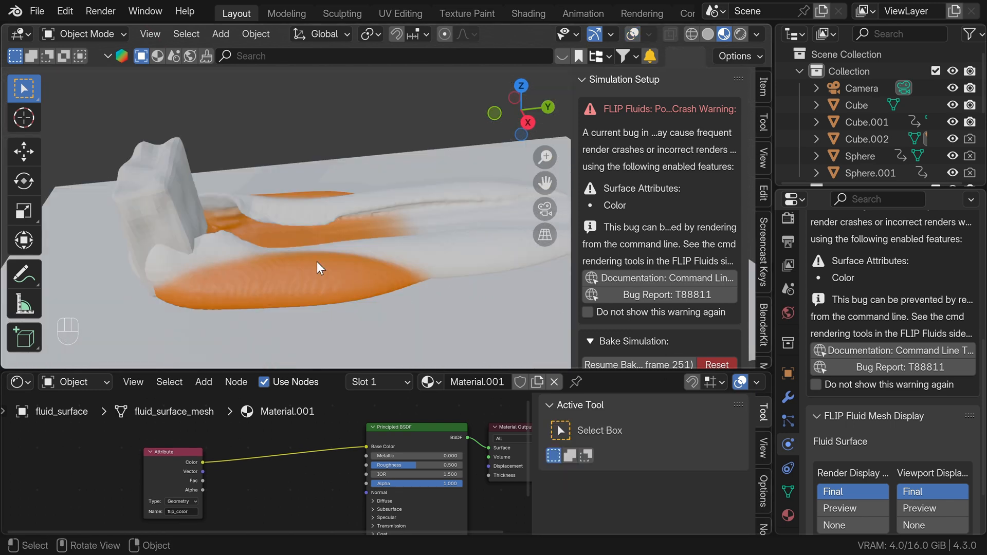
- Set the fluid surface's Smooth modifier factor to 1.5 and edit its repeat count
left_click(788, 397)
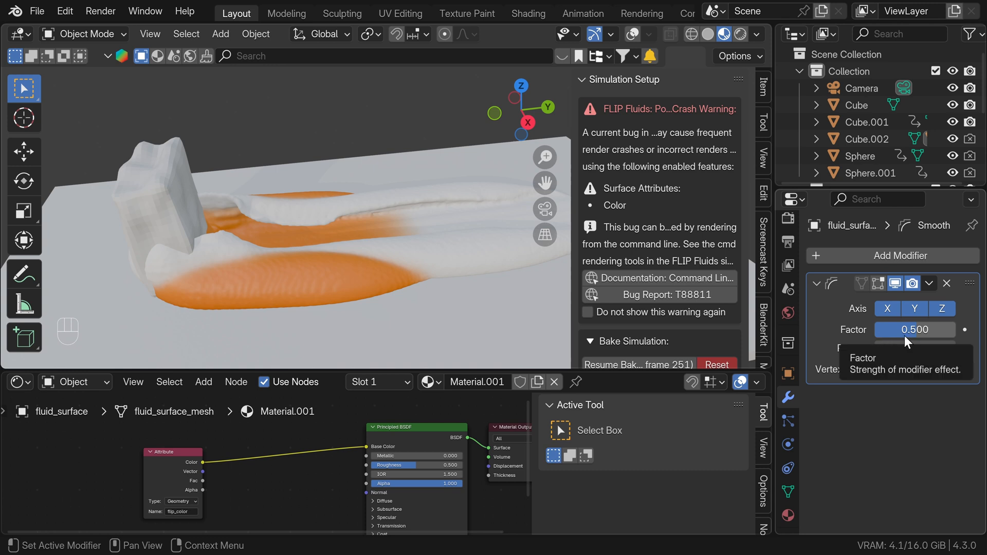
left_click(880, 331)
type("1.5")
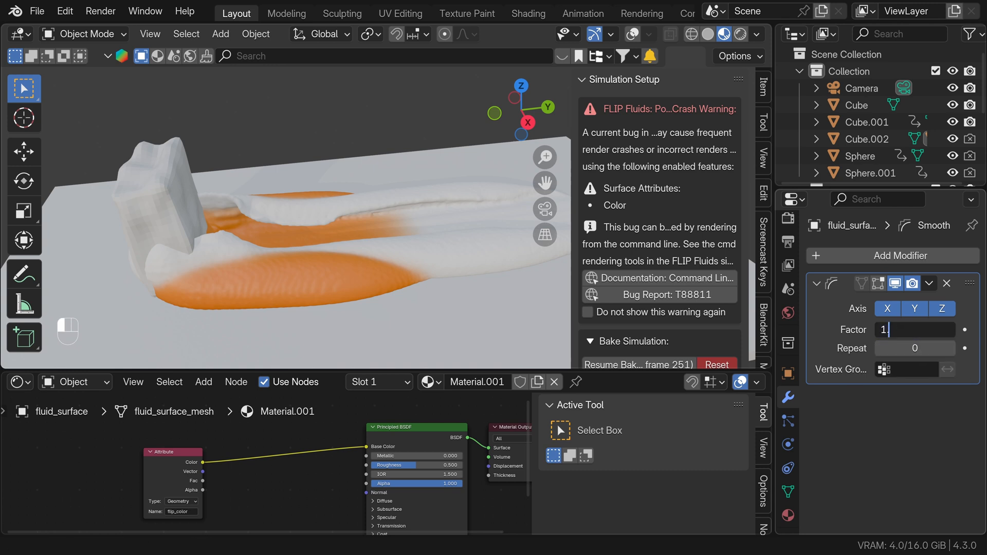
key("Return")
left_click(914, 347)
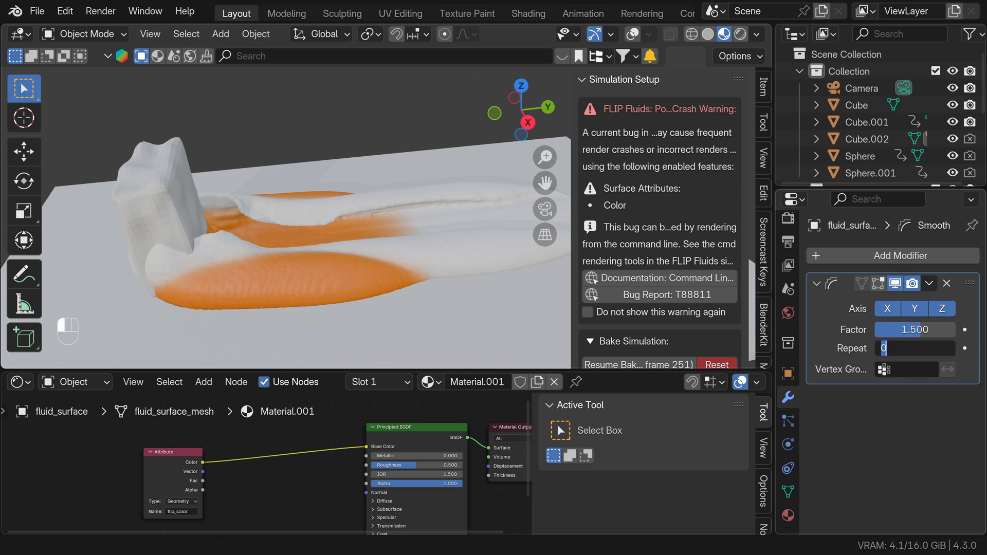
key("Return")
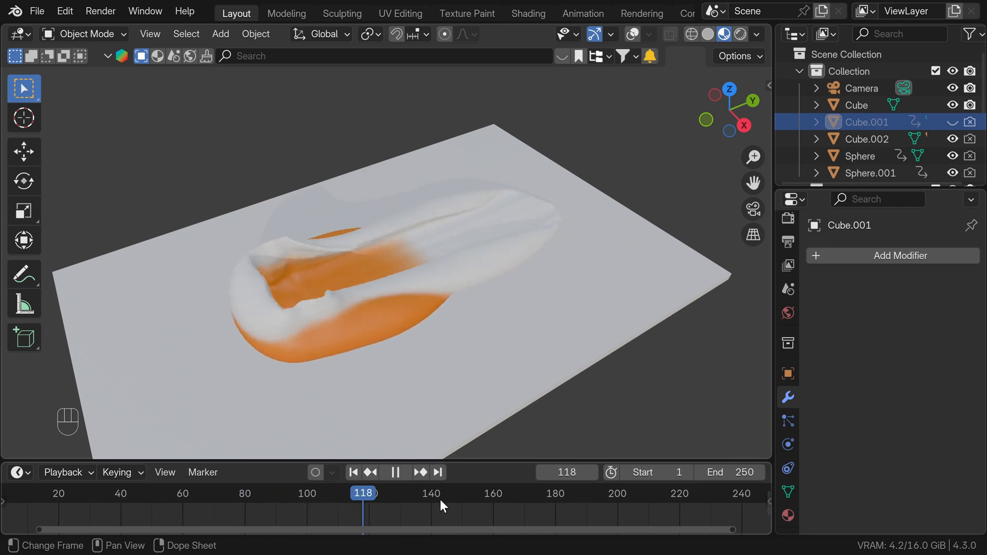
key("g")
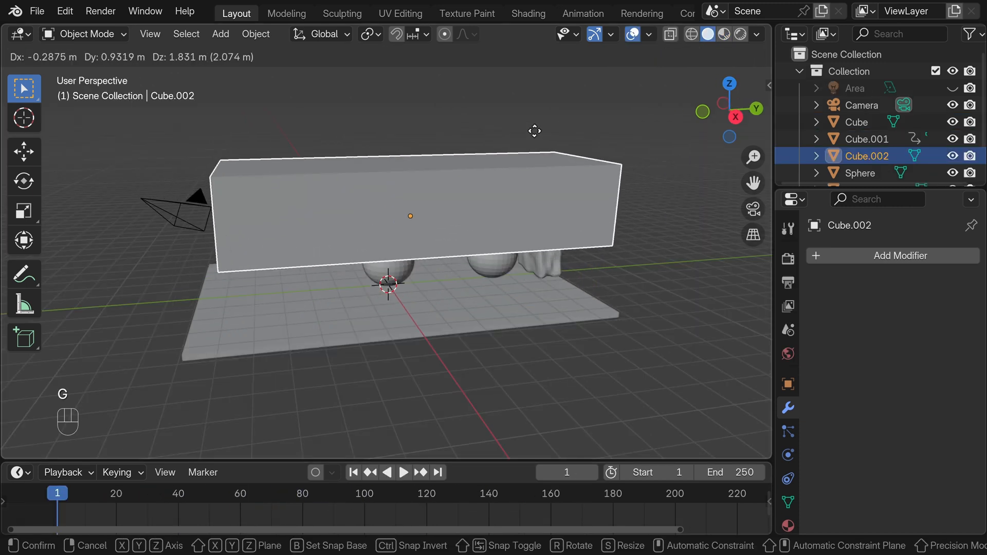
right_click(559, 111)
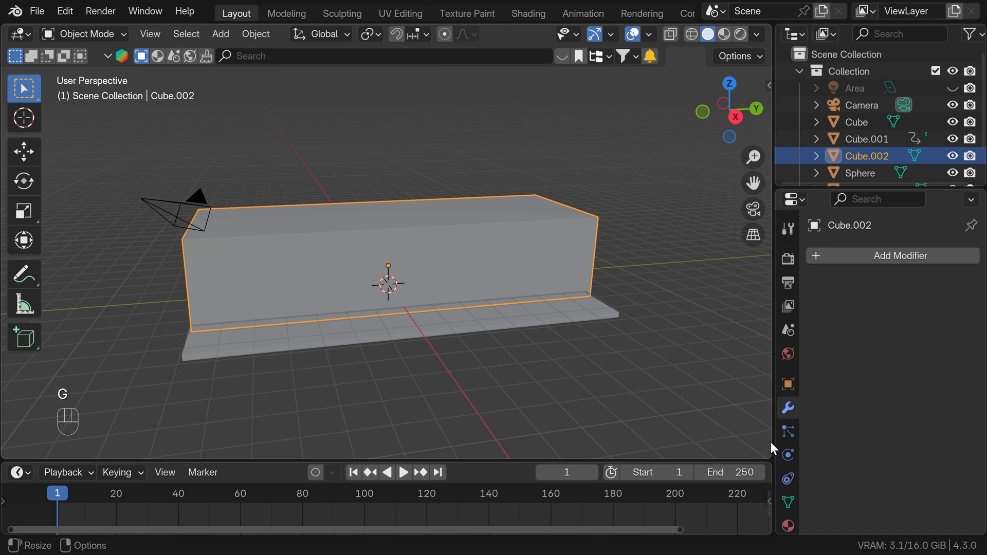
- Enable Blender's built-in Fluid physics on the large box Cube.002 and set its type to Domain
left_click(791, 458)
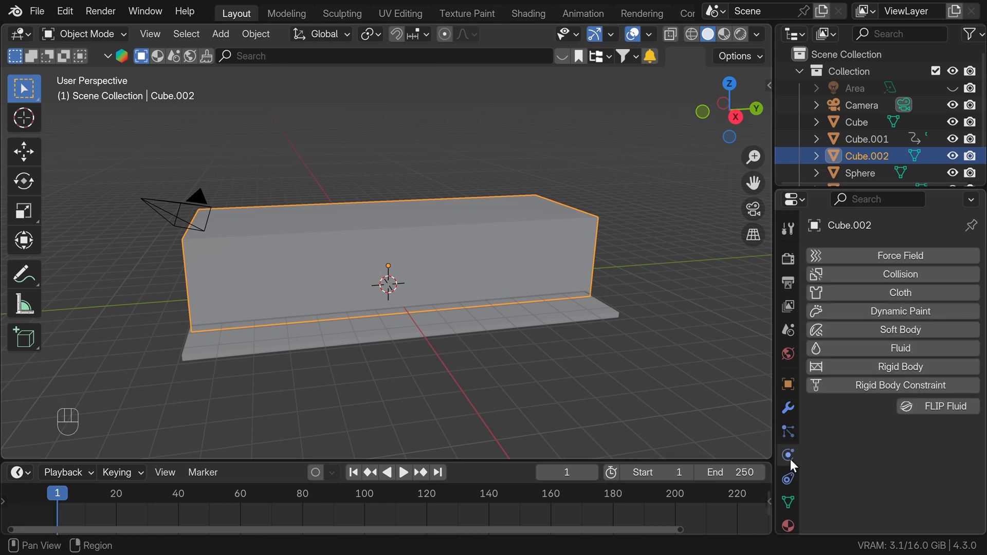
left_click(877, 347)
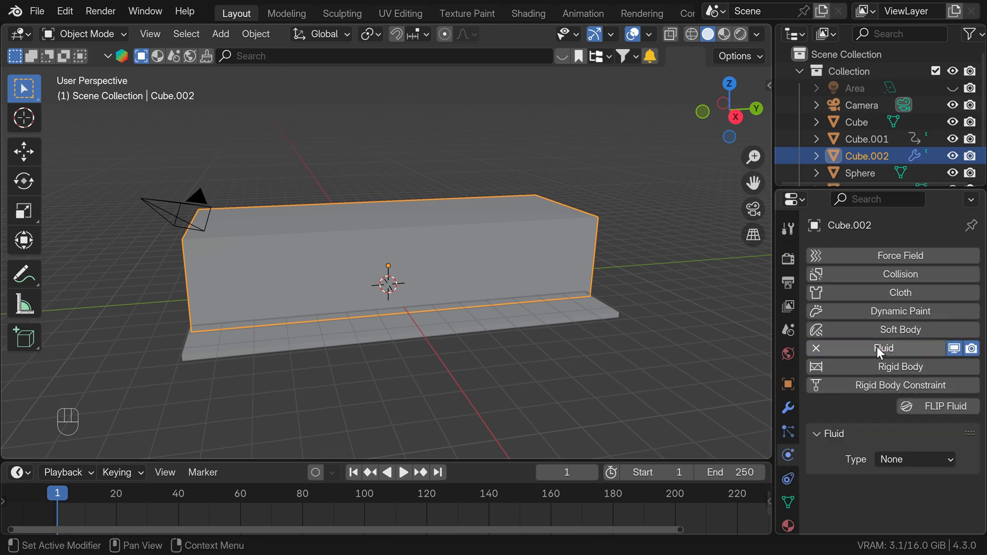
left_click(921, 457)
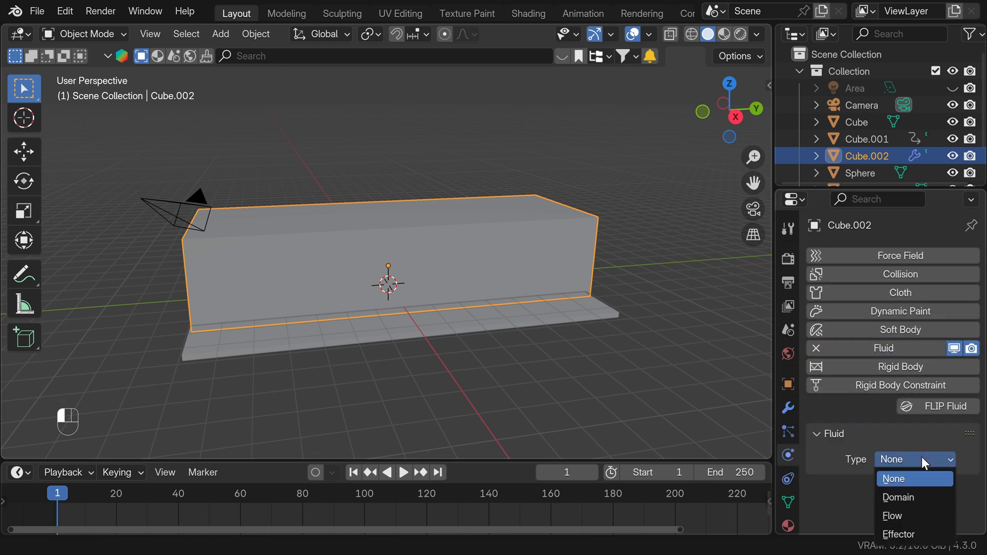
left_click(905, 497)
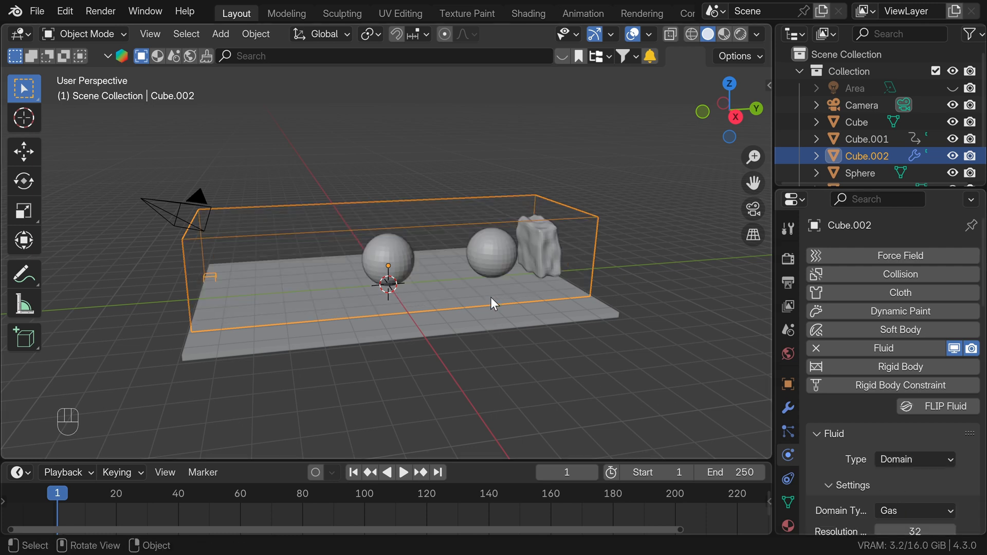
- Enable Fluid physics on the animated obstacle Cube.001 and set its type to Effector
left_click(537, 237)
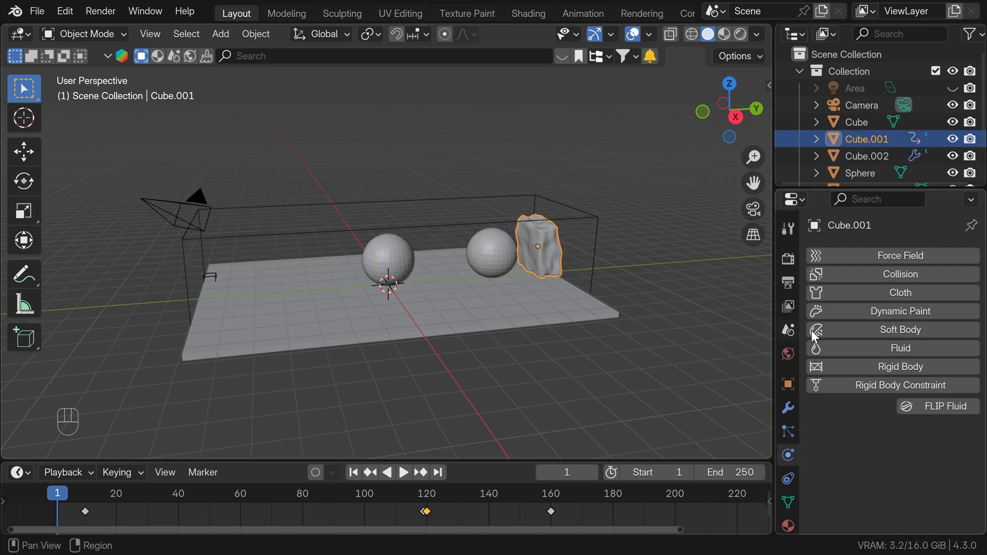
left_click(854, 349)
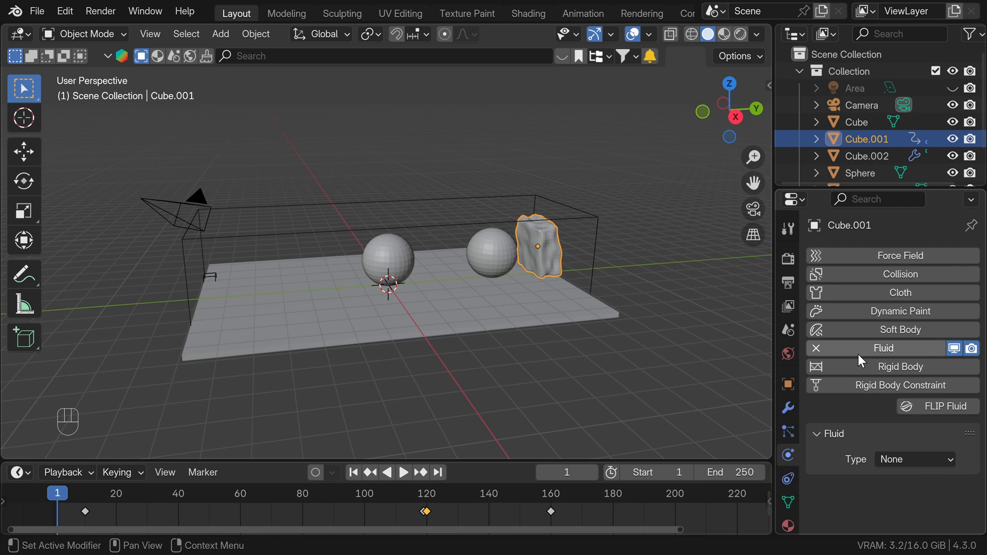
left_click(908, 459)
left_click(899, 535)
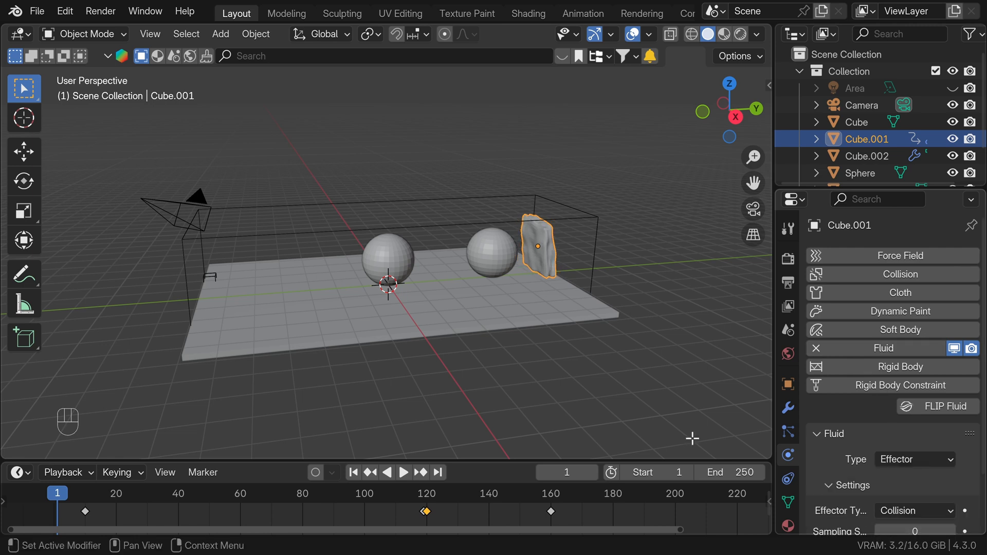
- Enable Fluid physics on the floor slab and set its type to Effector
left_click(518, 329)
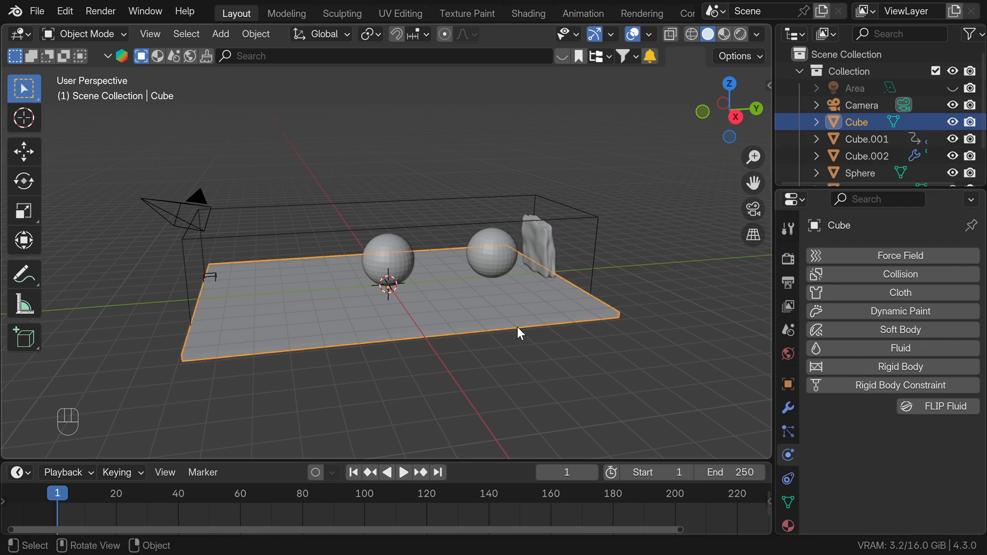
left_click(885, 348)
left_click(913, 459)
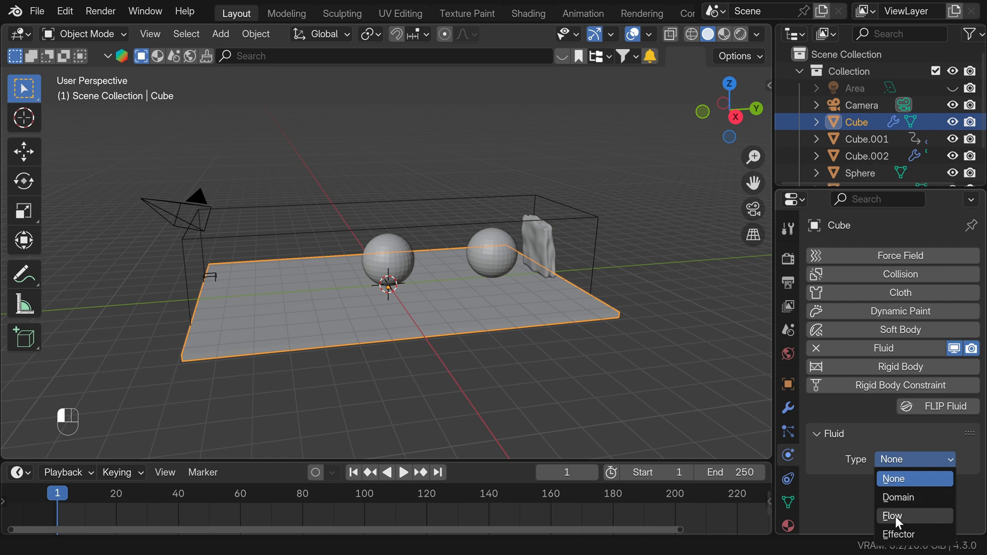
left_click(898, 534)
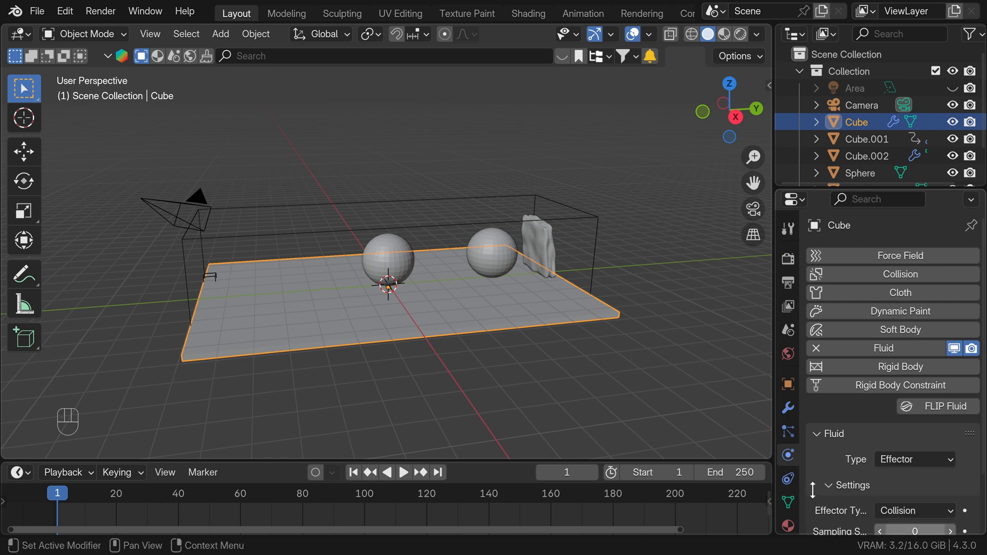
- Give the sphere beside the obstacle Fluid physics of type Flow, with flow type Liquid and flow behavior Inflow
left_click(498, 250)
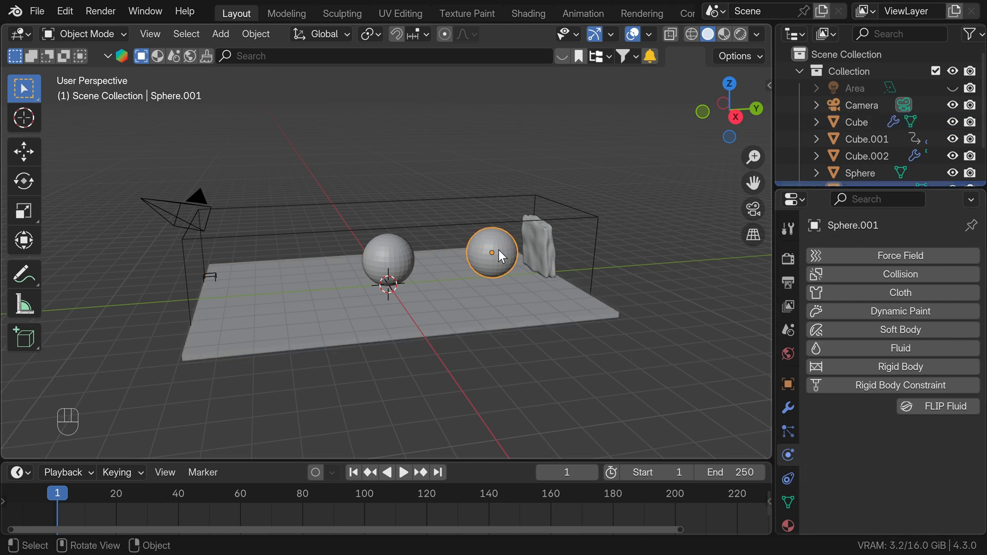
left_click(899, 347)
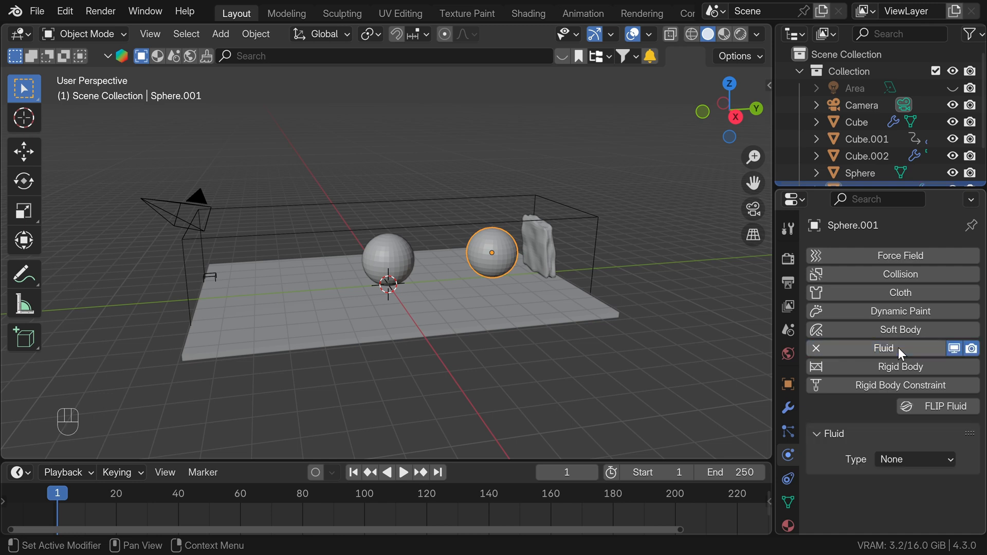
left_click(913, 463)
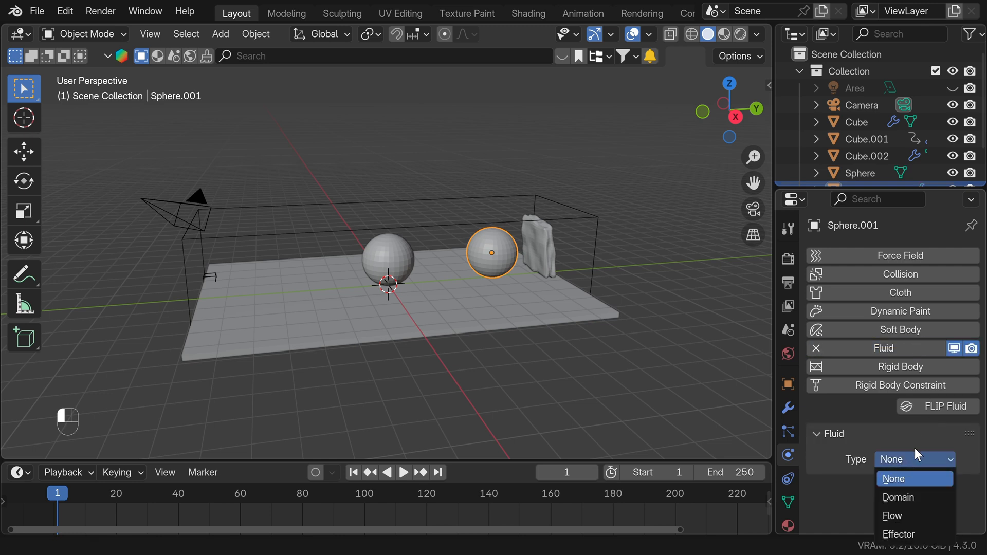
left_click(897, 516)
scroll(881, 451, "down", 5)
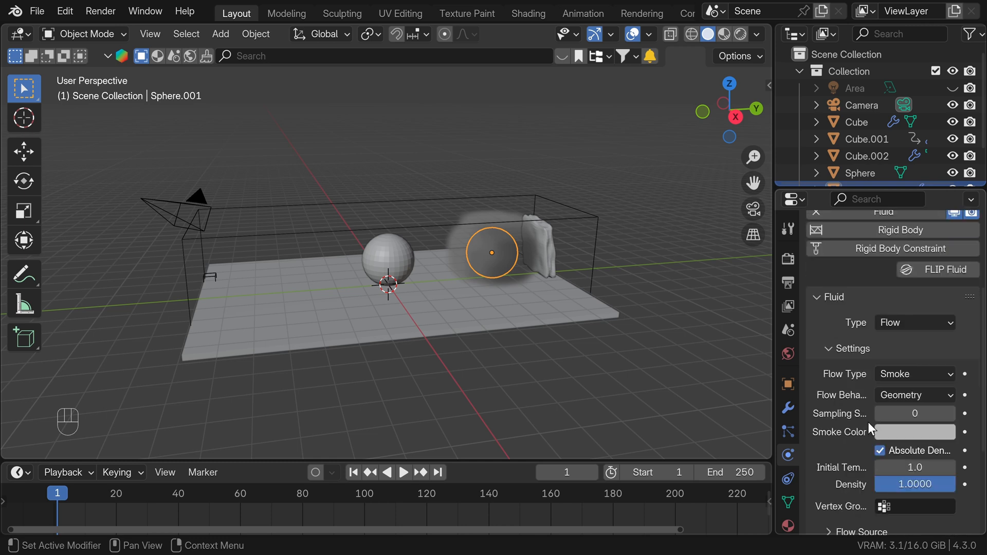
left_click(913, 371)
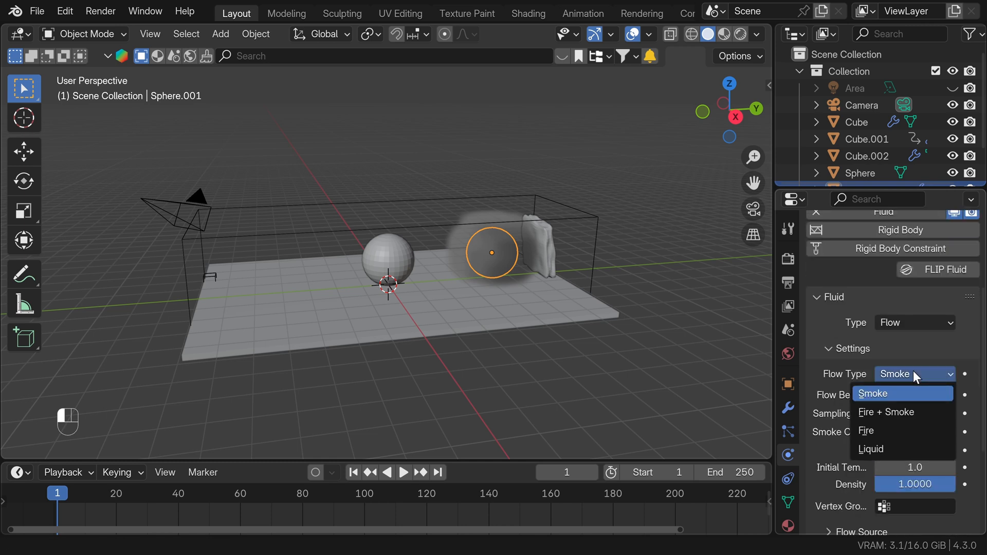
left_click(872, 447)
left_click(917, 397)
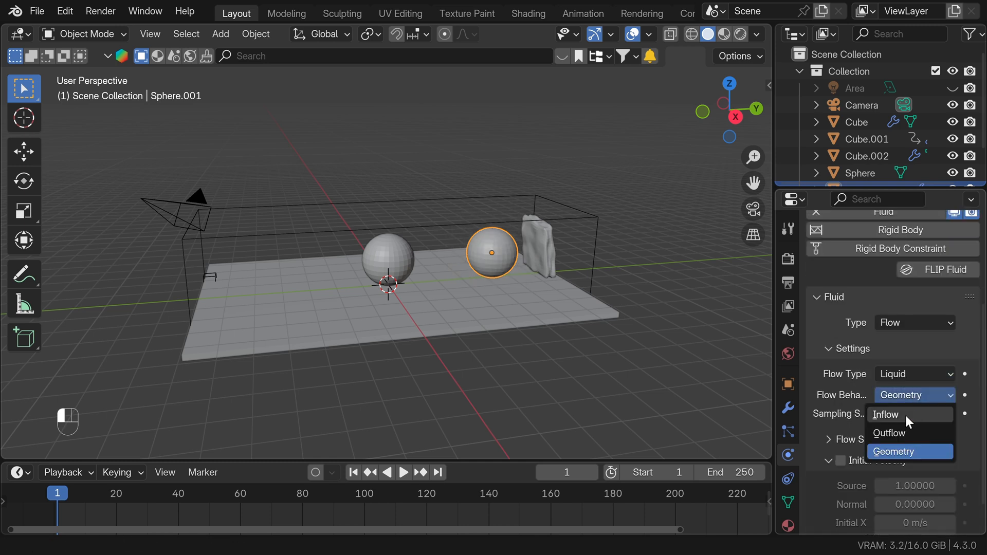
left_click(905, 414)
- Keyframe Use Flow for the sphere beside the obstacle, on at frame 1 and off at frame 5
scroll(866, 411, "down", 1)
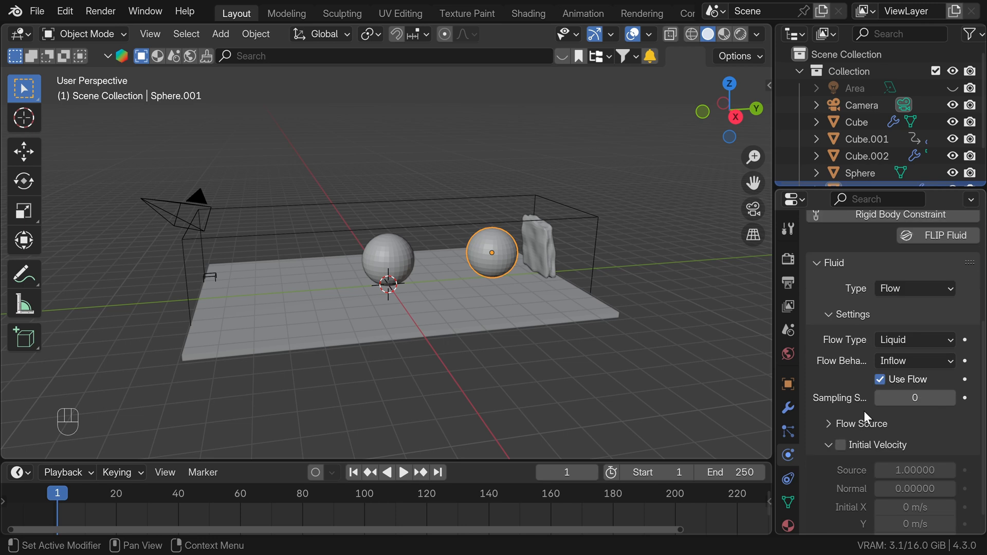
key("i")
key("Right")
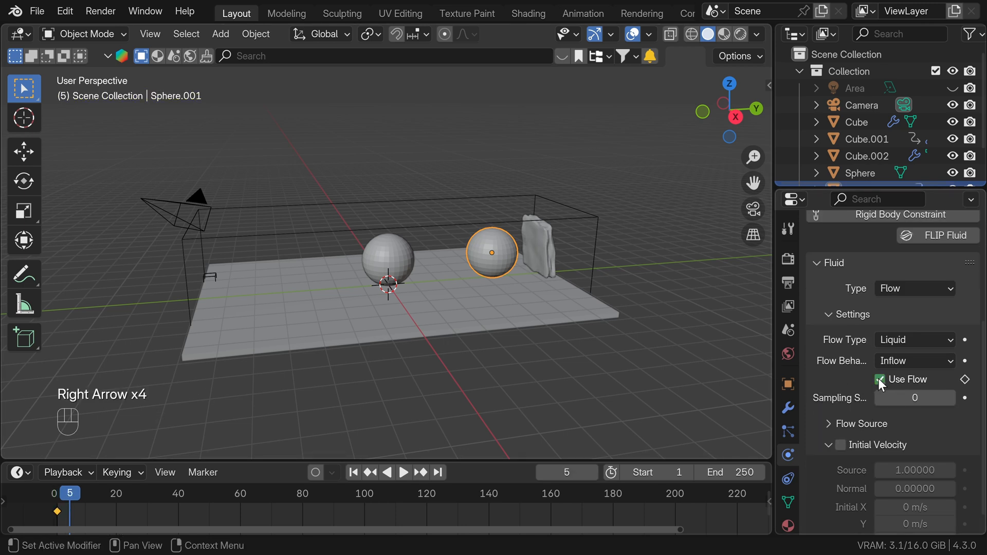
- Copy the Fluid Flow setup from the sphere beside the obstacle to the sphere near the floor's centre
left_click(392, 261)
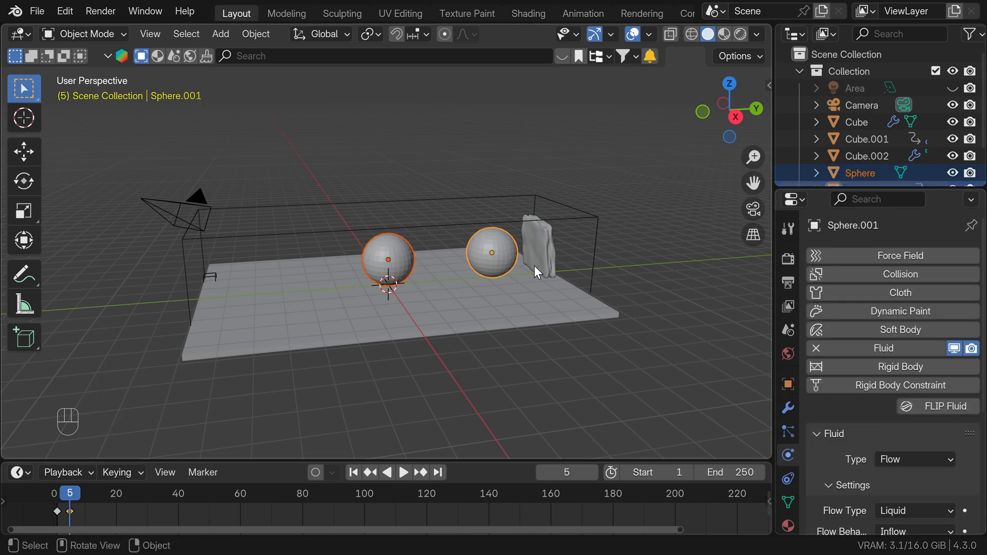
key("ctrl+c")
left_click(515, 276)
left_click(502, 324)
left_click(407, 254)
- Set the central sphere's flow type to Liquid and its flow behavior to Inflow
scroll(934, 440, "down", 3)
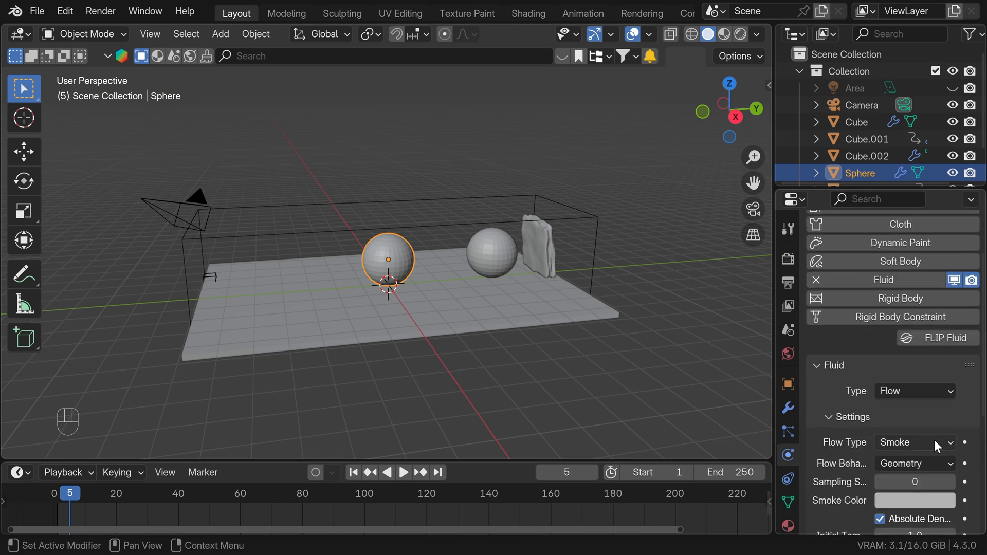
left_click(933, 440)
left_click(887, 513)
left_click(915, 464)
left_click(905, 480)
- Keyframe the central sphere's Use Flow off at frame 5 and on at frame 1
scroll(878, 443, "down", 3)
key("i")
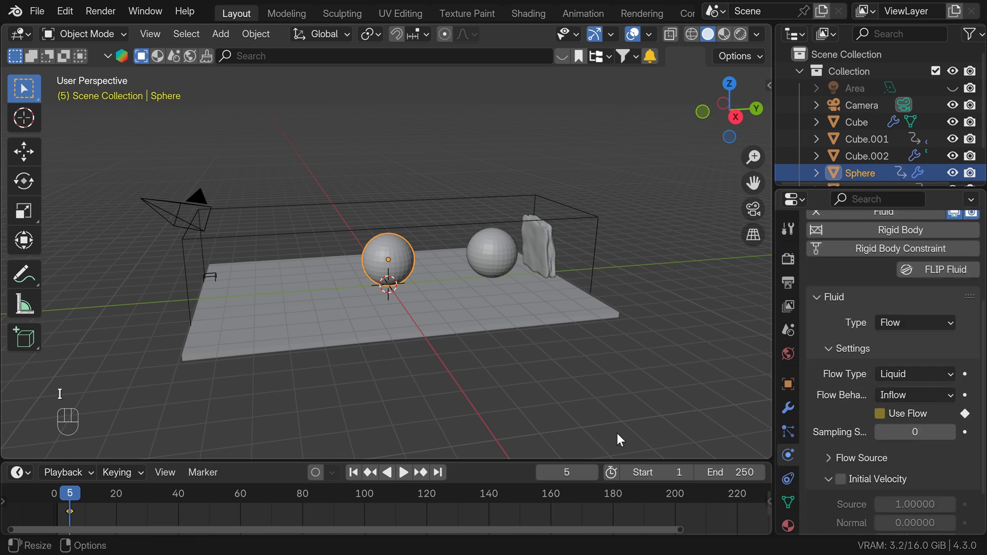
key("Left")
key("Left")
key("Left")
key("Left")
key("i")
- Set the scene's unit scale to 2
left_click(788, 329)
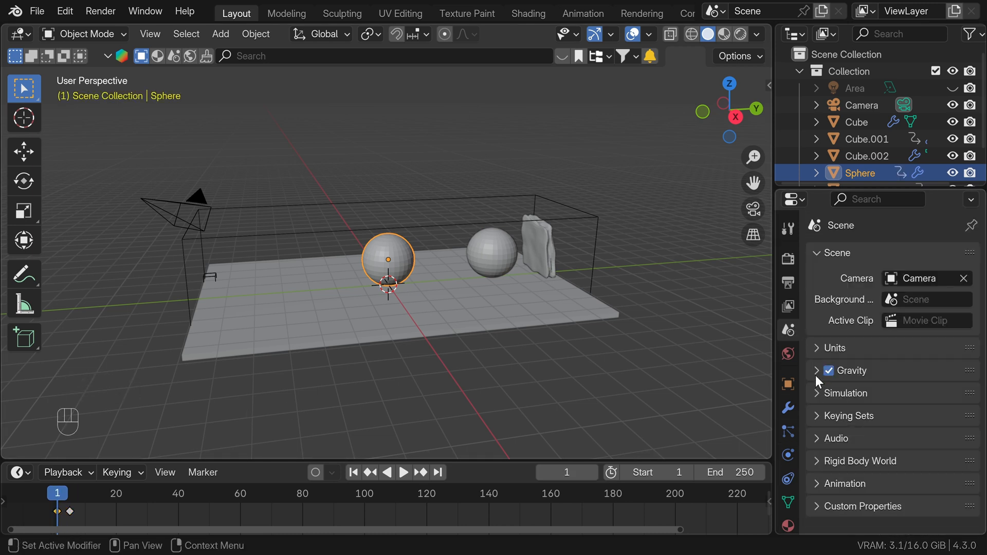
left_click(814, 347)
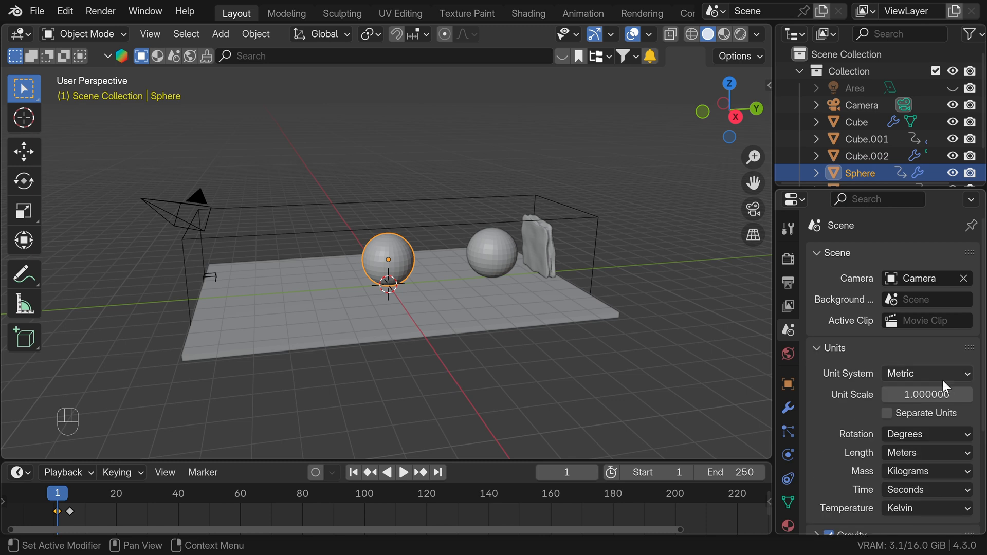
left_click(946, 394)
type("2")
key("Return")
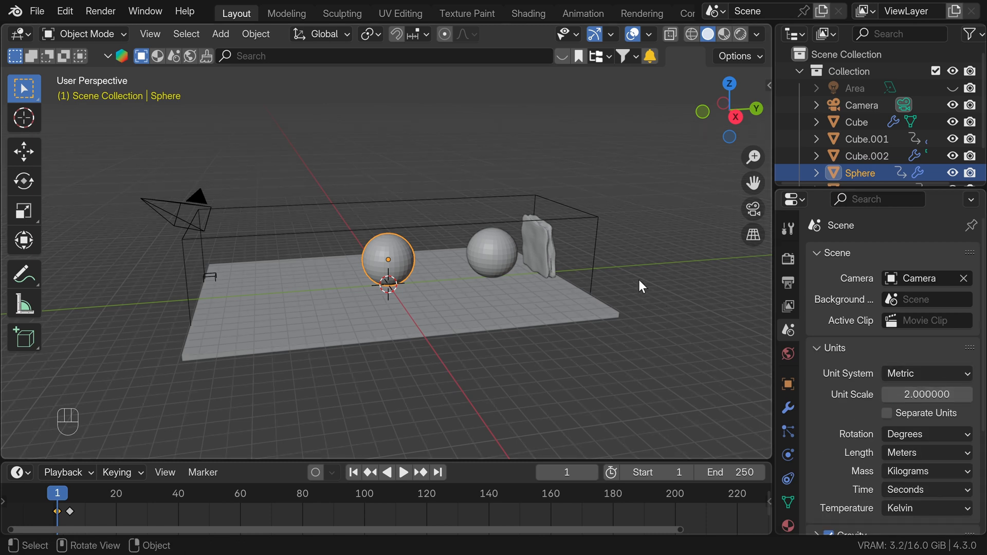
- Set the domain type of the box Cube.002 to Liquid and play the simulation
left_click(585, 217)
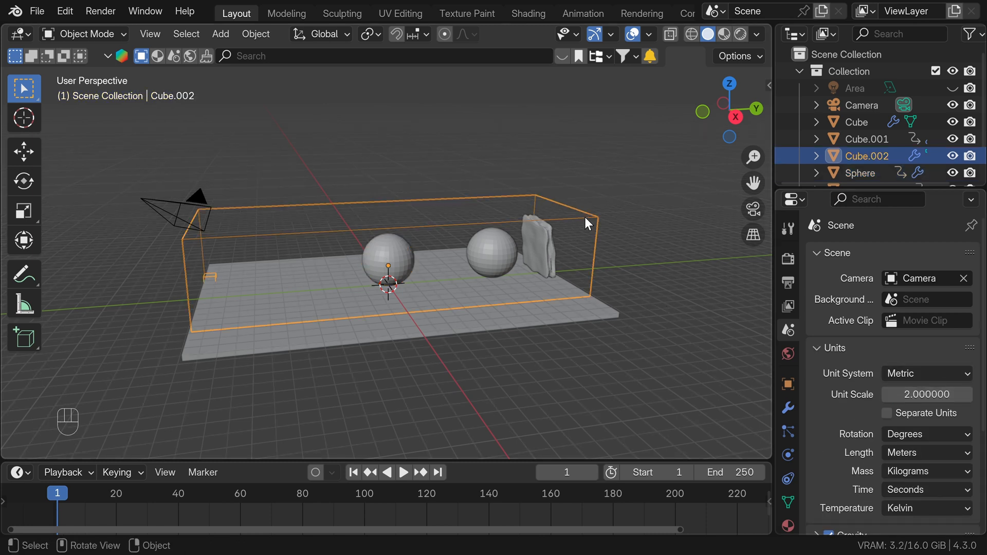
left_click(787, 456)
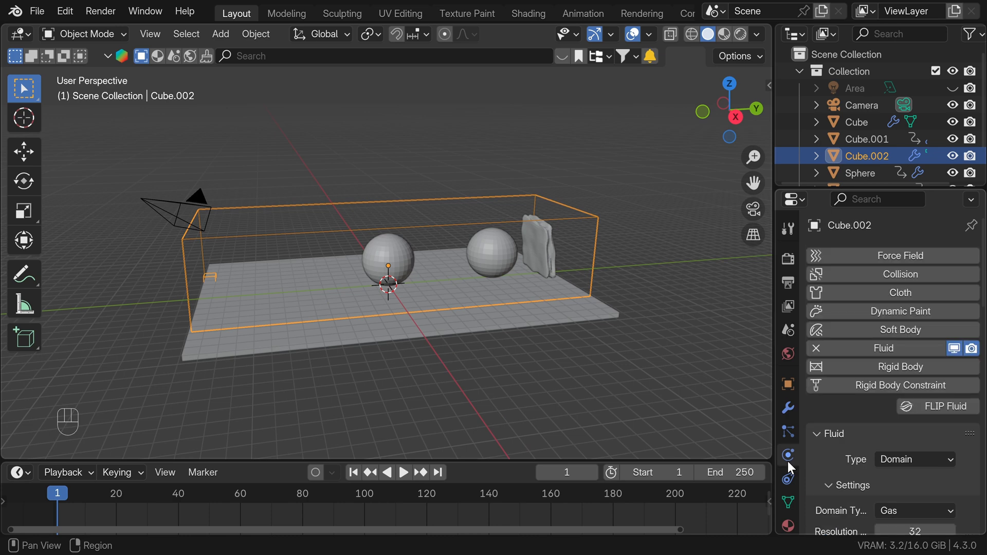
scroll(833, 419, "down", 3)
scroll(833, 420, "down", 3)
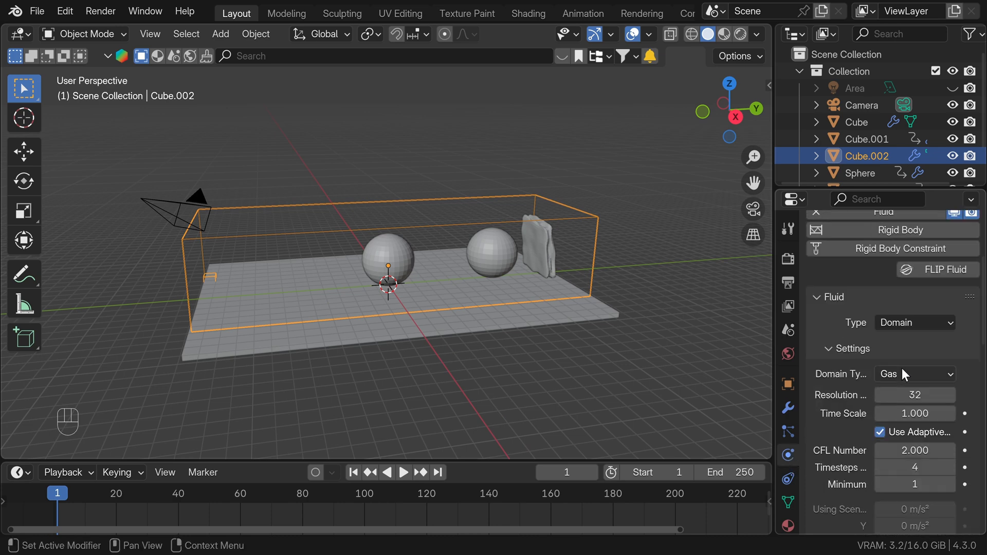
left_click(915, 375)
left_click(896, 411)
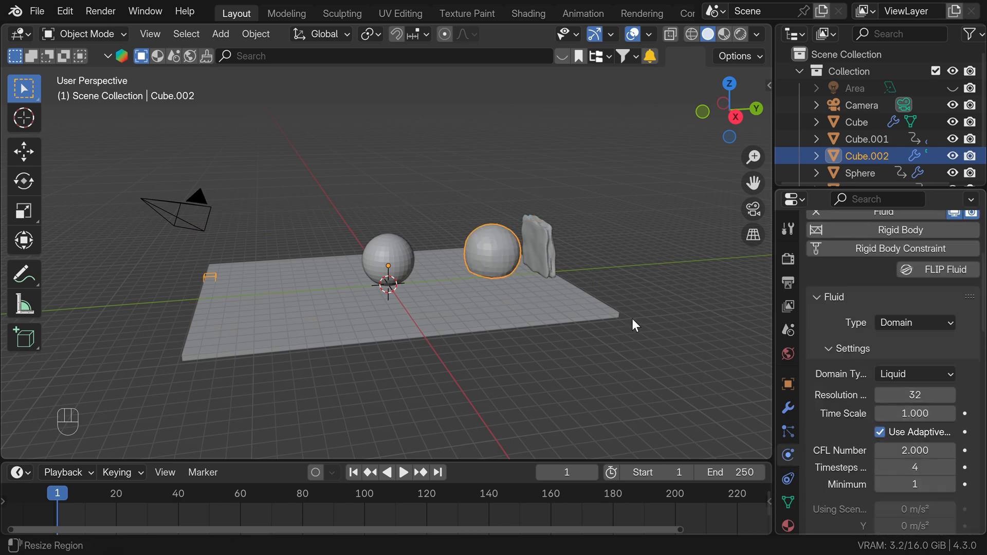
key("space")
key("space")
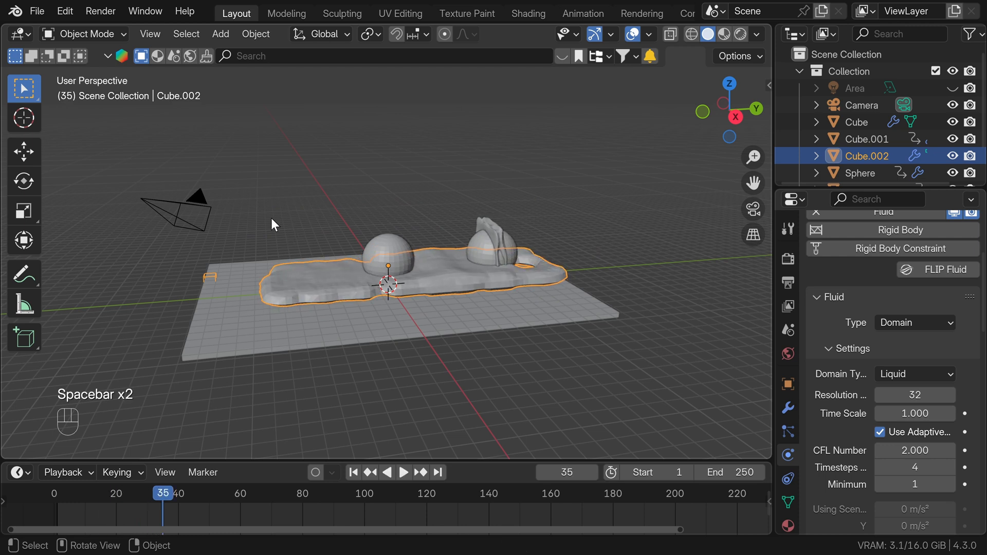
- Hide both inflow spheres, Sphere and Sphere.001, in the viewport
left_click(397, 243)
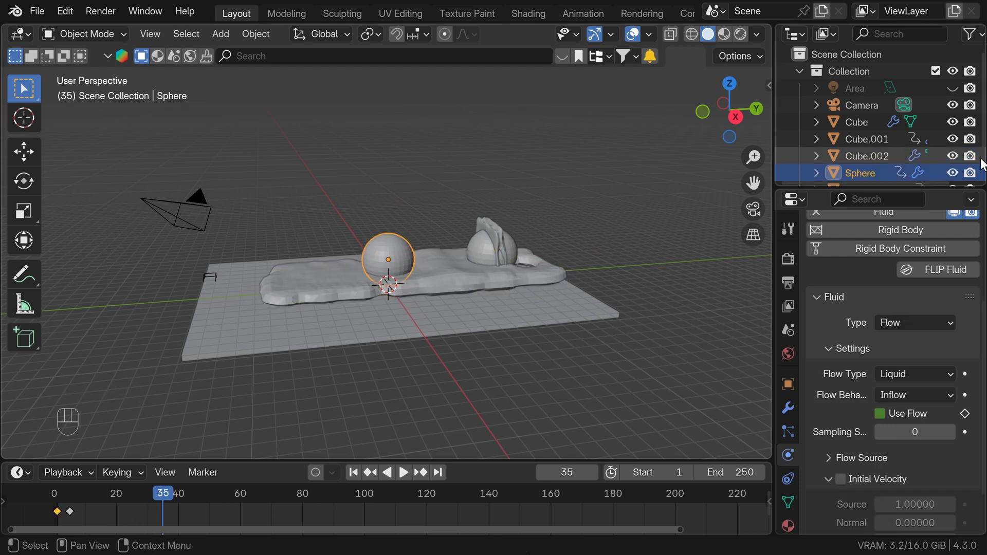
left_click(947, 172)
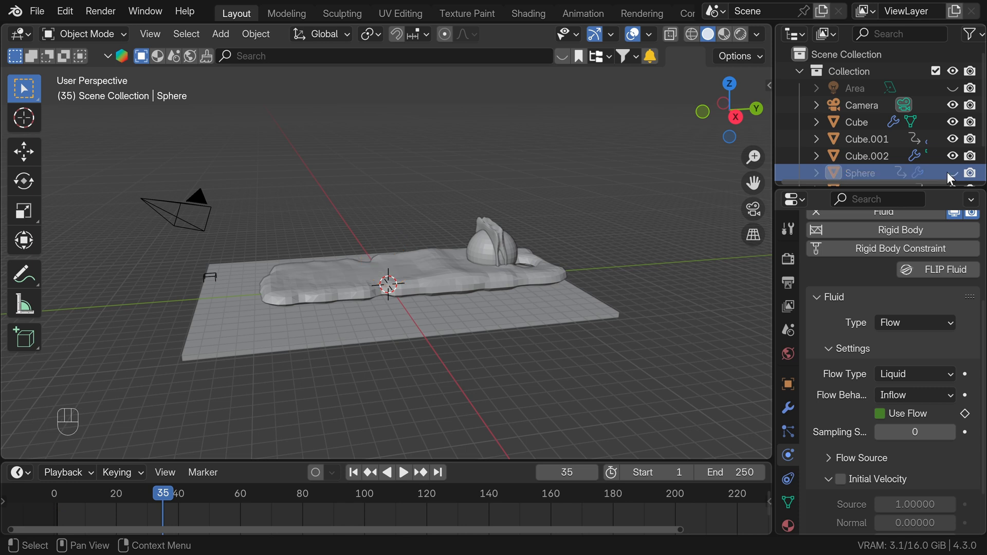
scroll(947, 172, "down", 2)
left_click(951, 157)
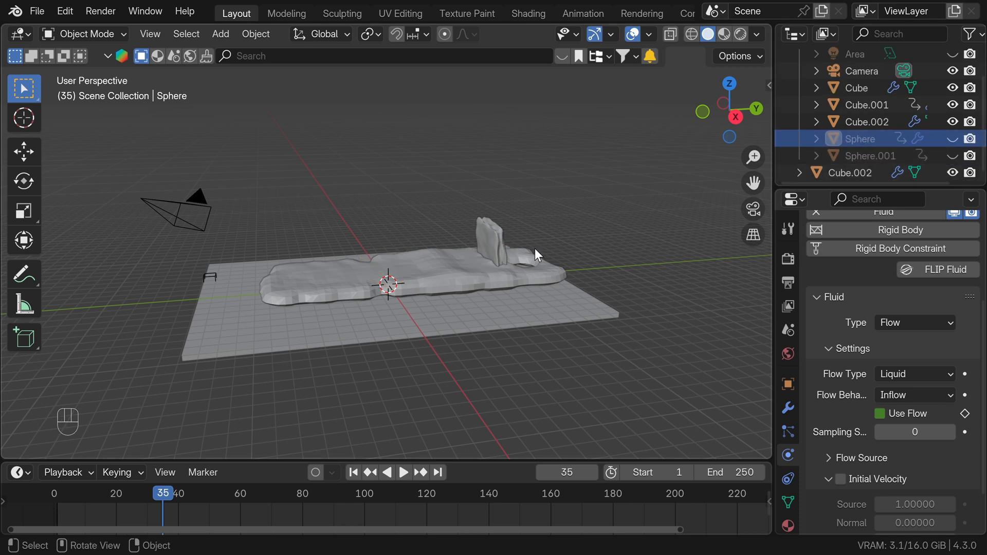
- Replay the liquid simulation from frame 1 to check how it flows around the obstacle, and return to the start
key("shift+Left")
key("space")
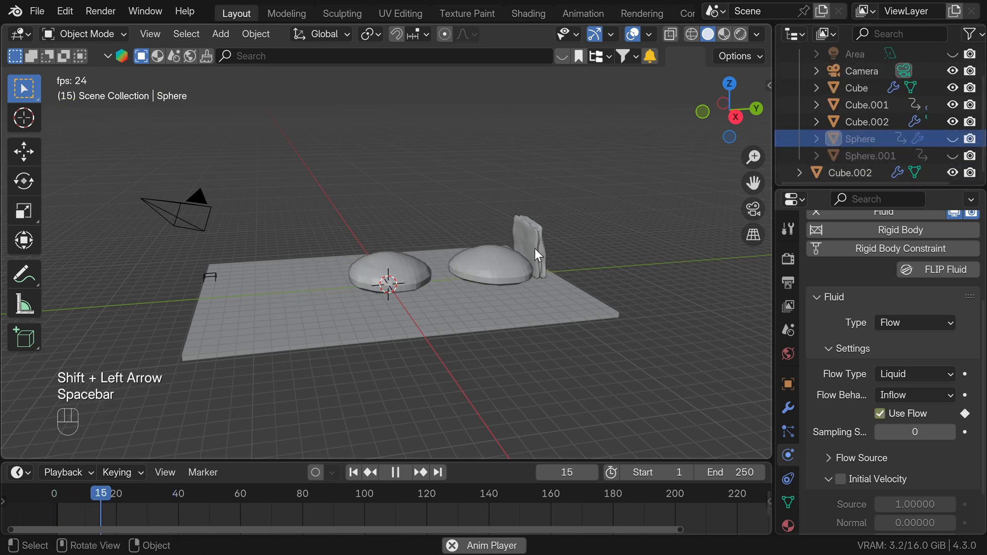
key("space")
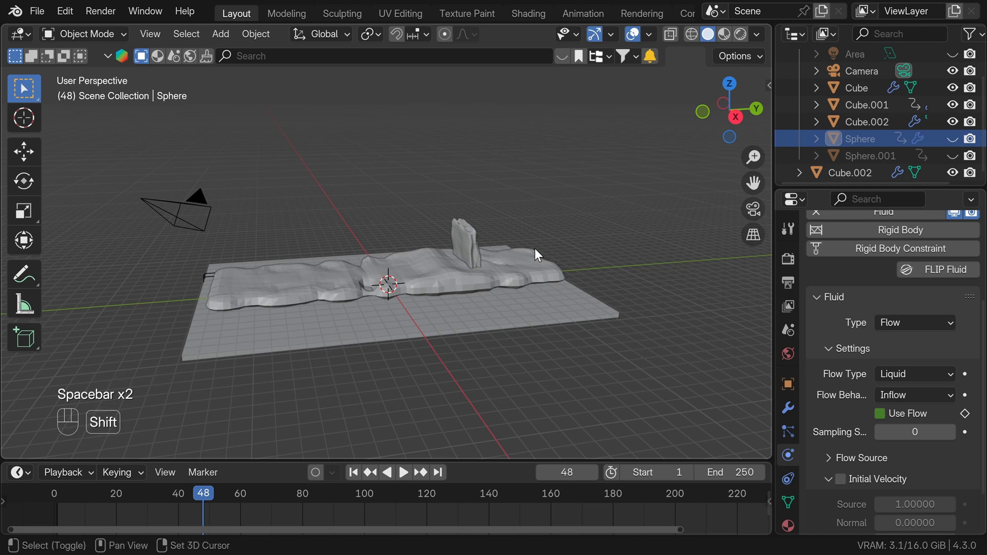
key("shift+Left")
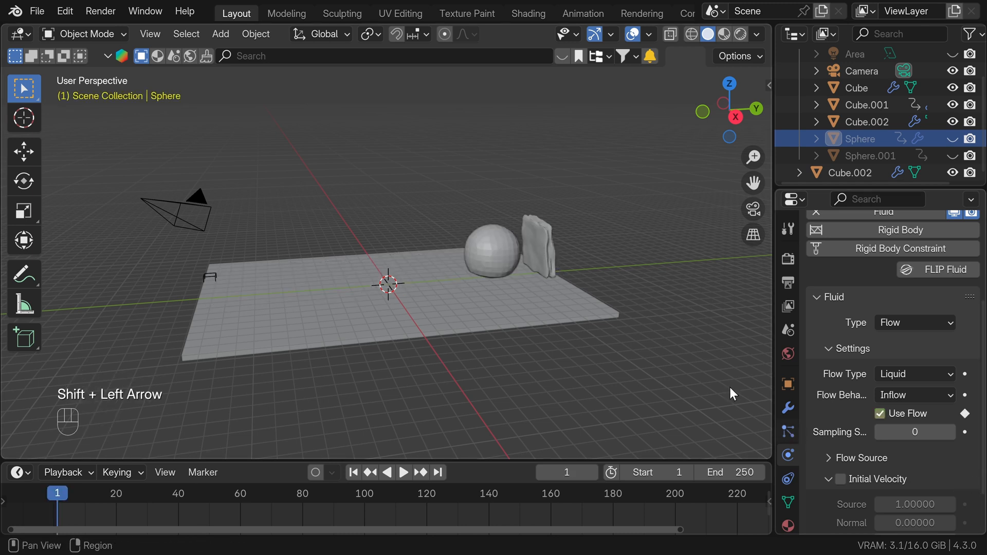
- Set the fluid domain Cube.002's resolution divisions to 86
left_click(851, 173)
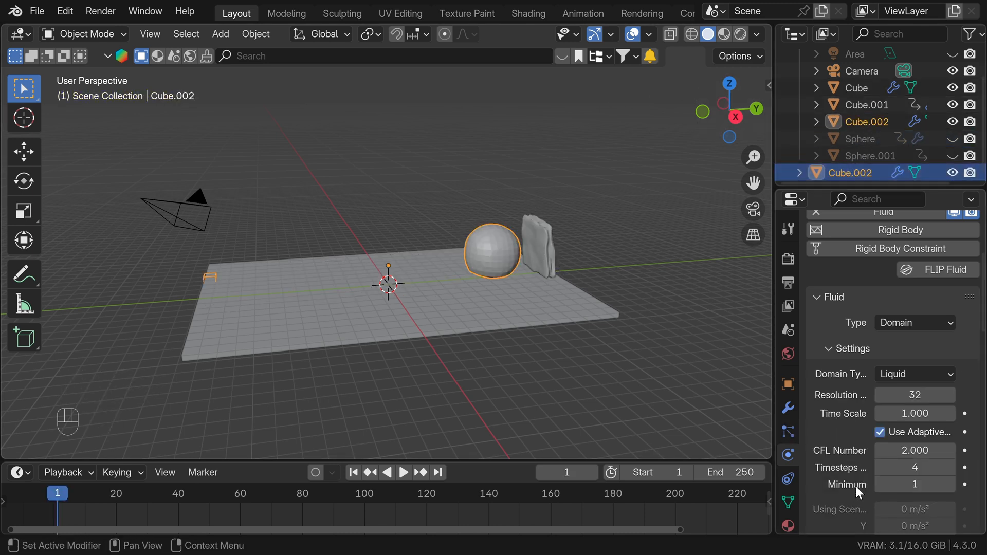
left_click(884, 395)
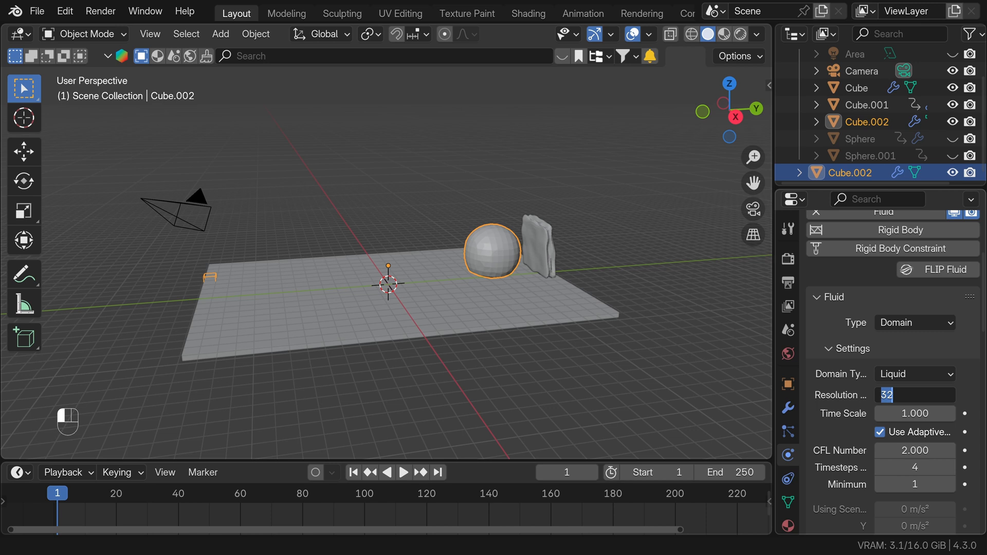
type("86")
key("Return")
scroll(891, 389, "down", 3)
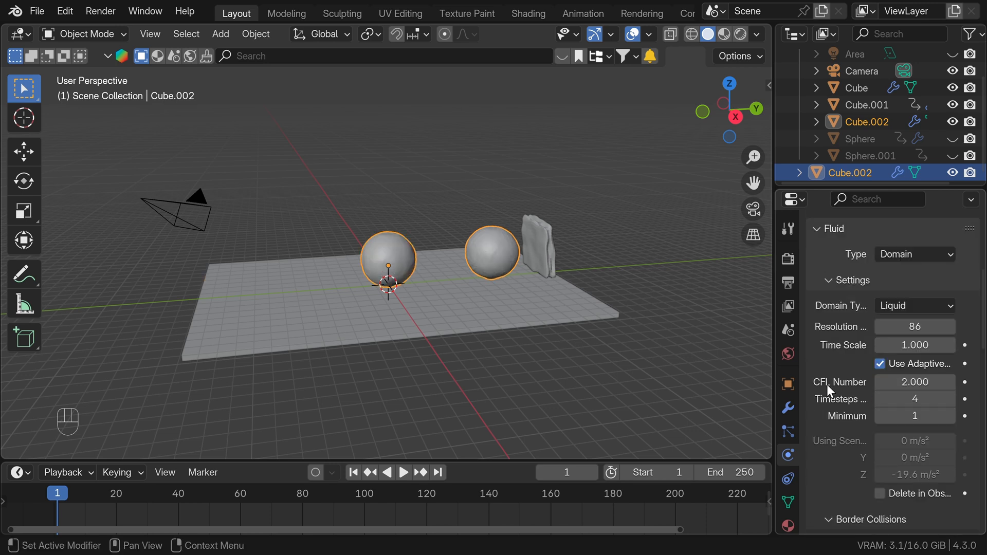
- Set the domain's CFL number to 5, its maximum timesteps to 25 and its minimum timesteps to 5
left_click(891, 386)
key("Return")
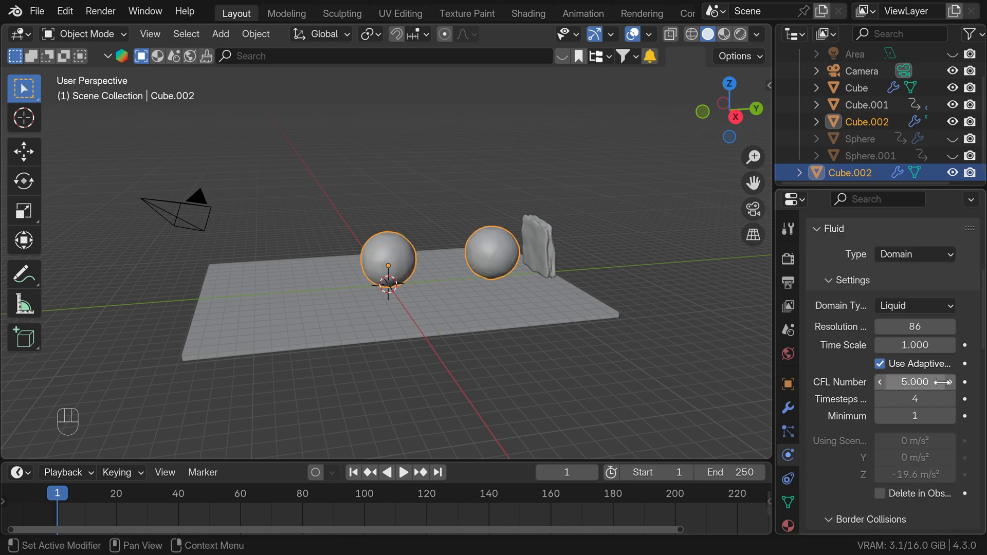
left_click(916, 399)
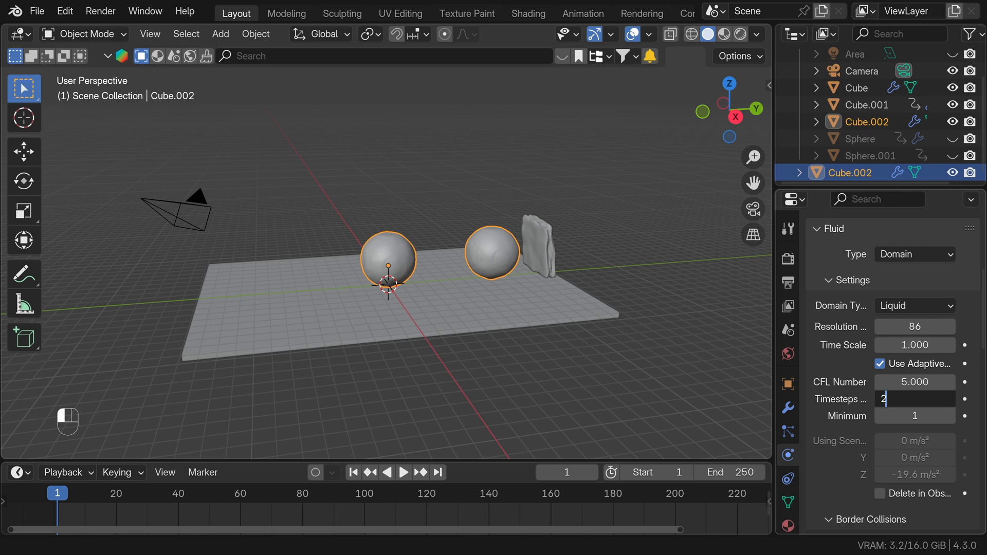
key("Return")
left_click(918, 416)
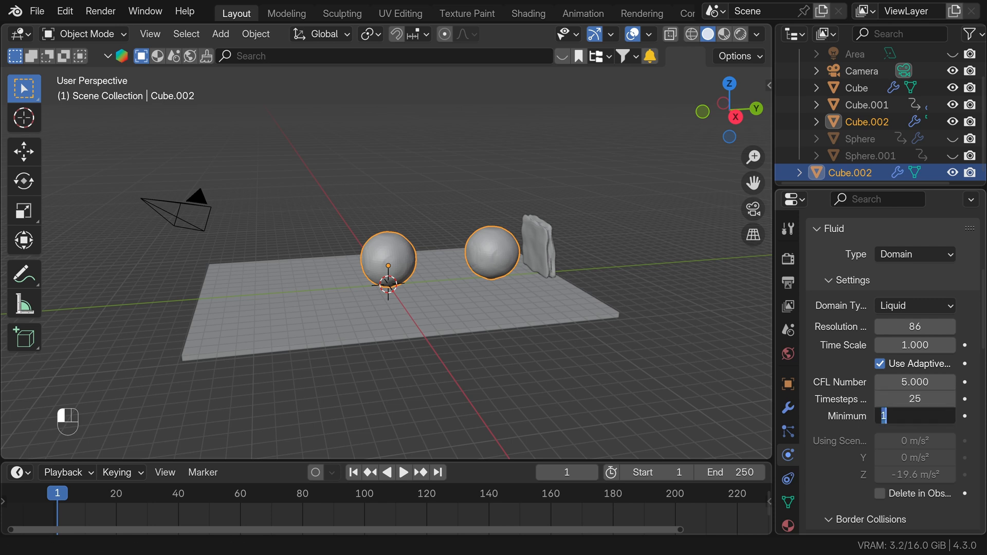
type("5")
key("Return")
scroll(848, 376, "down", 3)
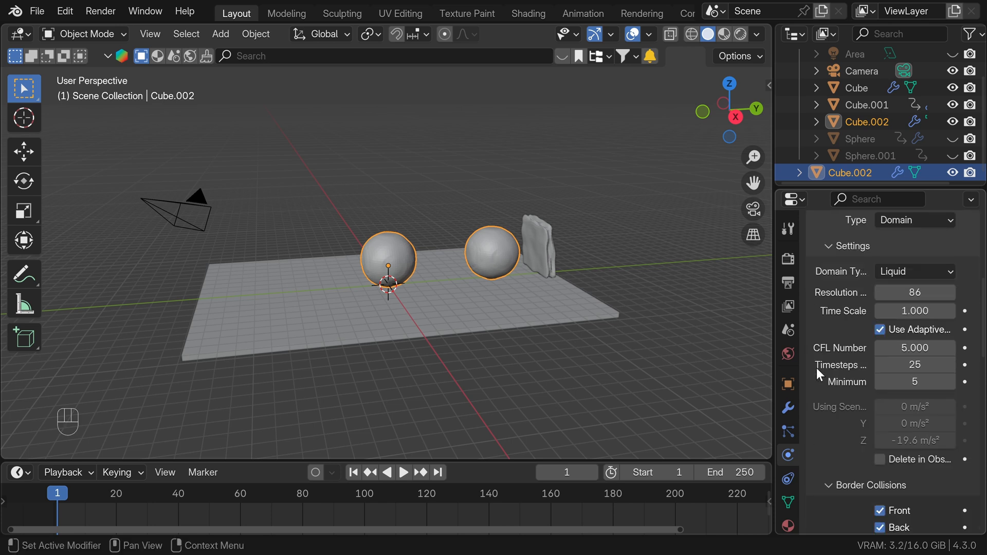
- Change the liquid's simulation method to APIC
scroll(818, 367, "down", 8)
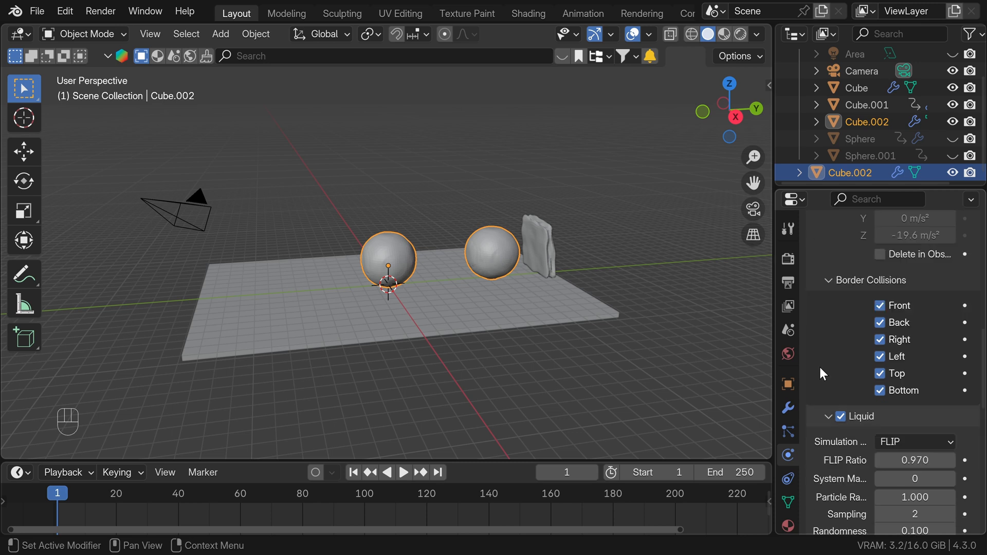
scroll(820, 367, "down", 3)
left_click(925, 338)
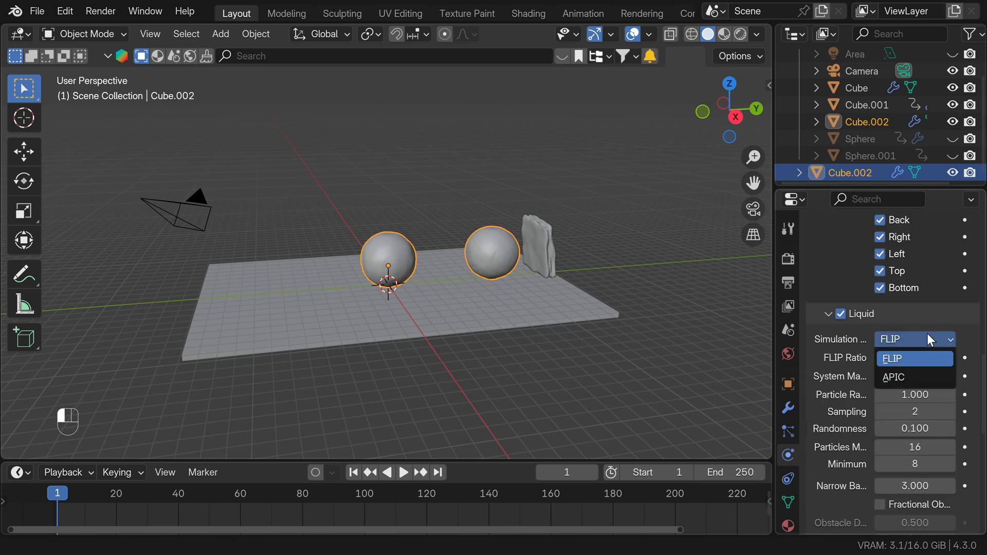
left_click(908, 377)
- Enable Diffusion and the High Viscosity Solver for the liquid domain
scroll(834, 358, "down", 10)
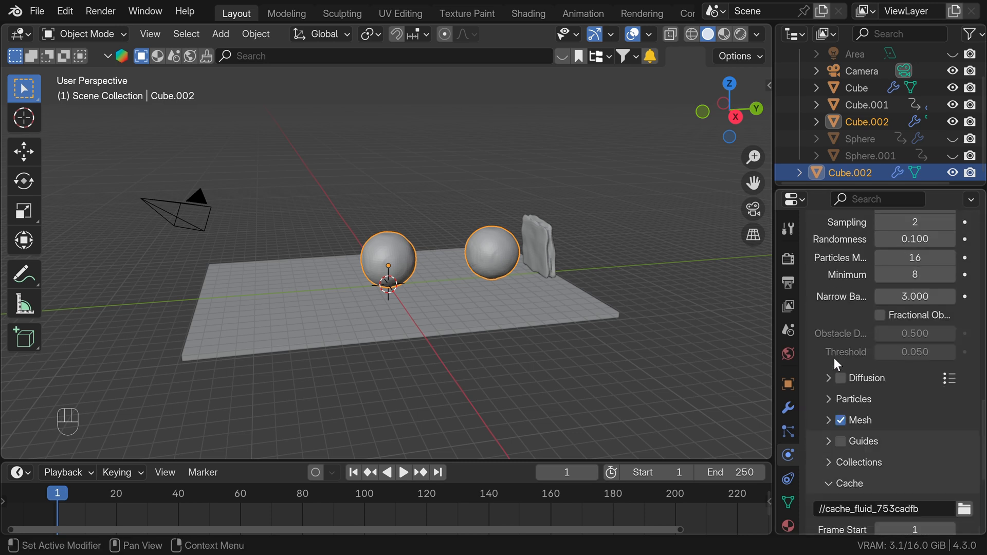
left_click(829, 344)
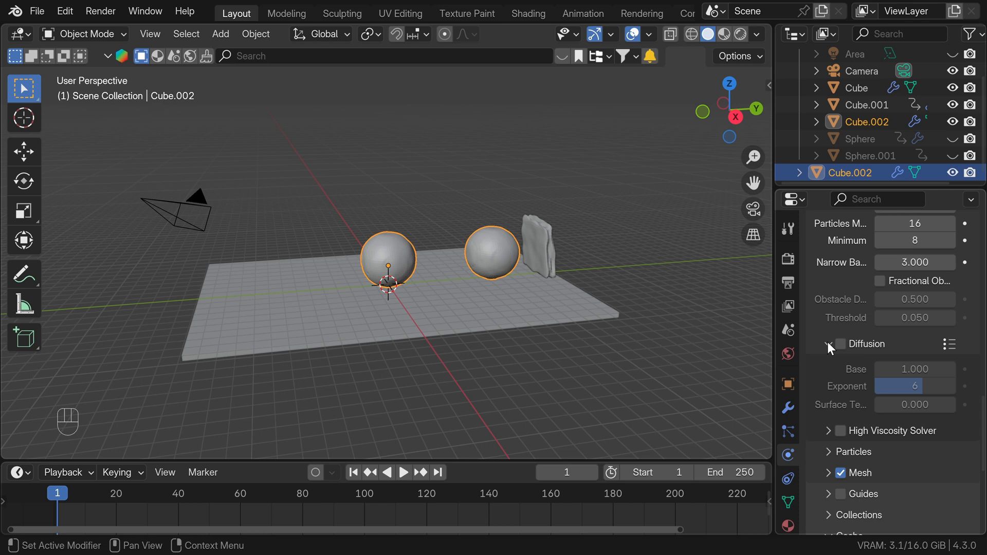
left_click(840, 344)
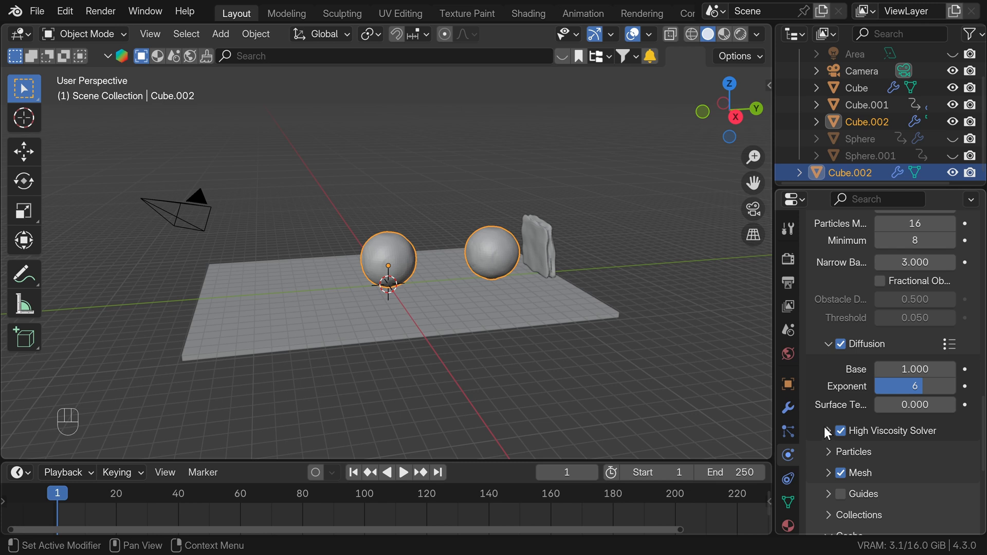
- Play the viscous simulation and scrub back to frame 112 to inspect the liquid's shape
key("space")
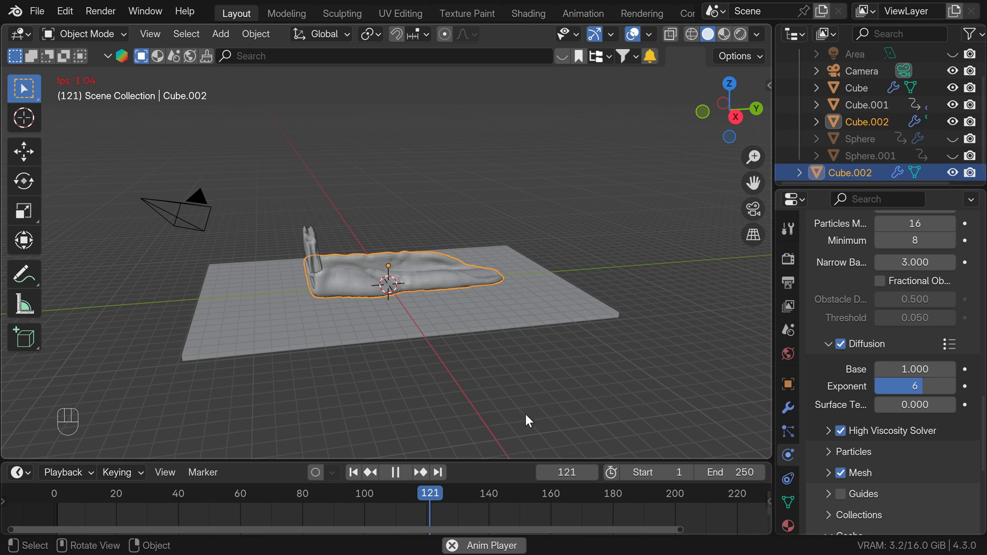
key("space")
left_click_drag(428, 492, 337, 498)
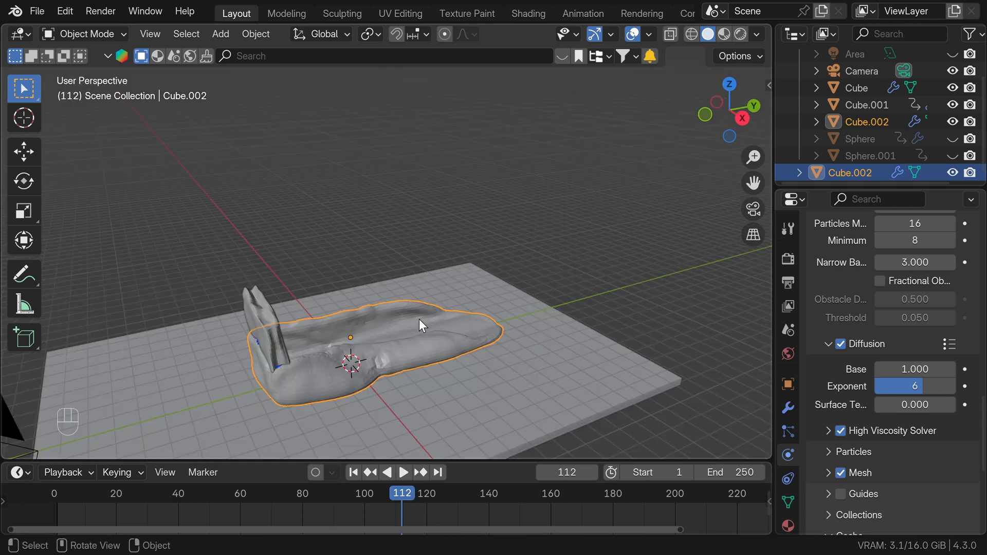
- Add a Smooth modifier to the liquid domain Cube.002 with a factor of 1.5 and 5 repeats
left_click(419, 321)
left_click(788, 407)
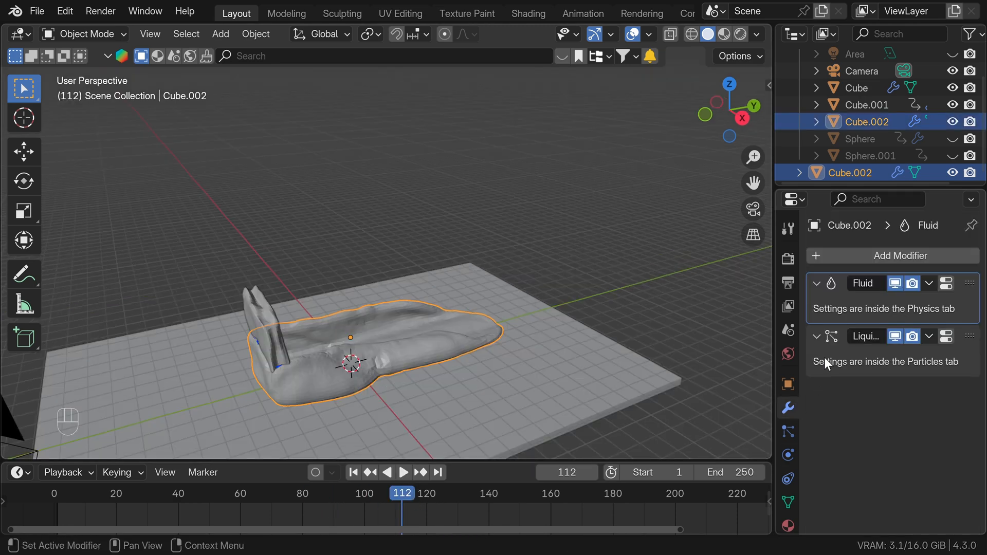
left_click(848, 256)
type("sm")
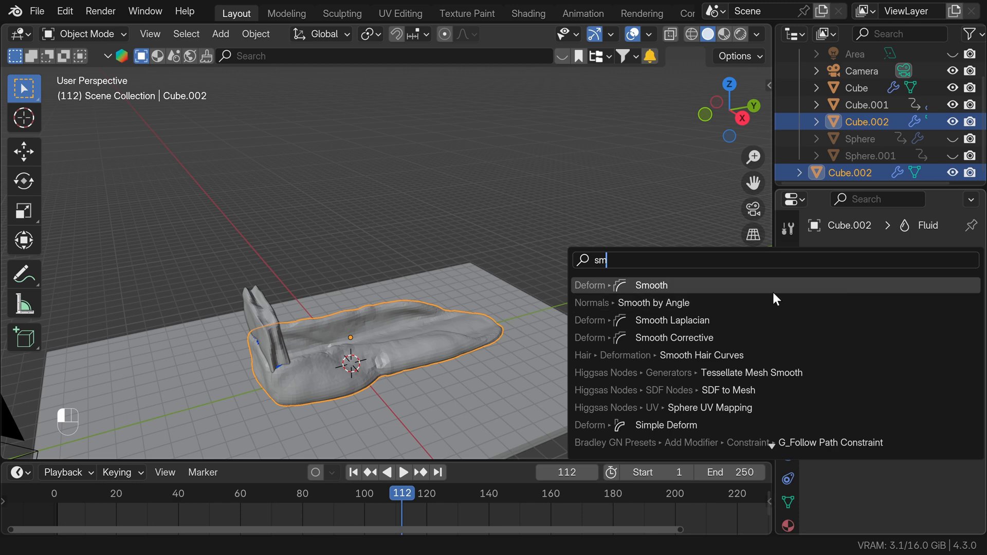
left_click(773, 288)
double_click(915, 436)
type("1.5")
key("Return")
double_click(921, 454)
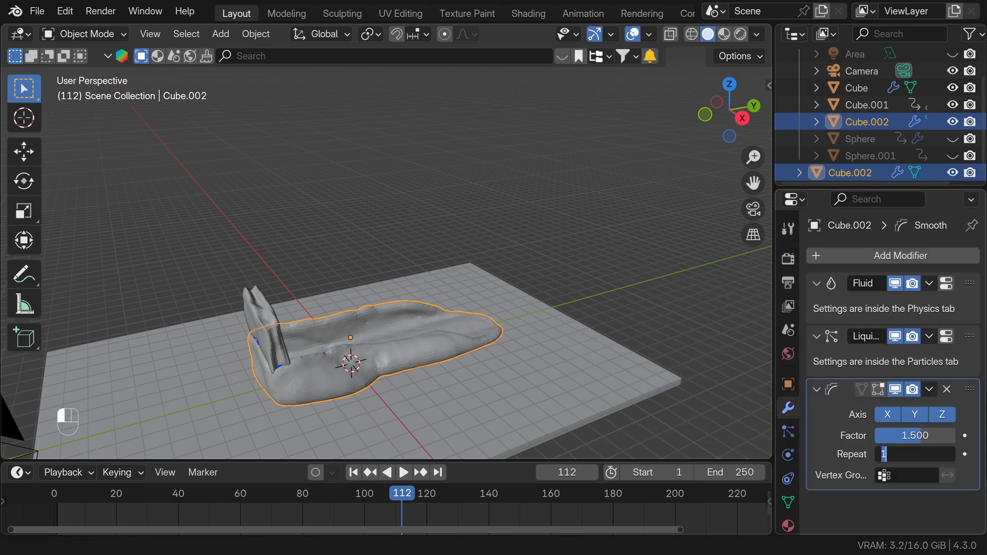
type("5")
key("Return")
- Shade the liquid mesh smooth and advance the simulation to frame 125 to check its surface
right_click(368, 354)
left_click(301, 206)
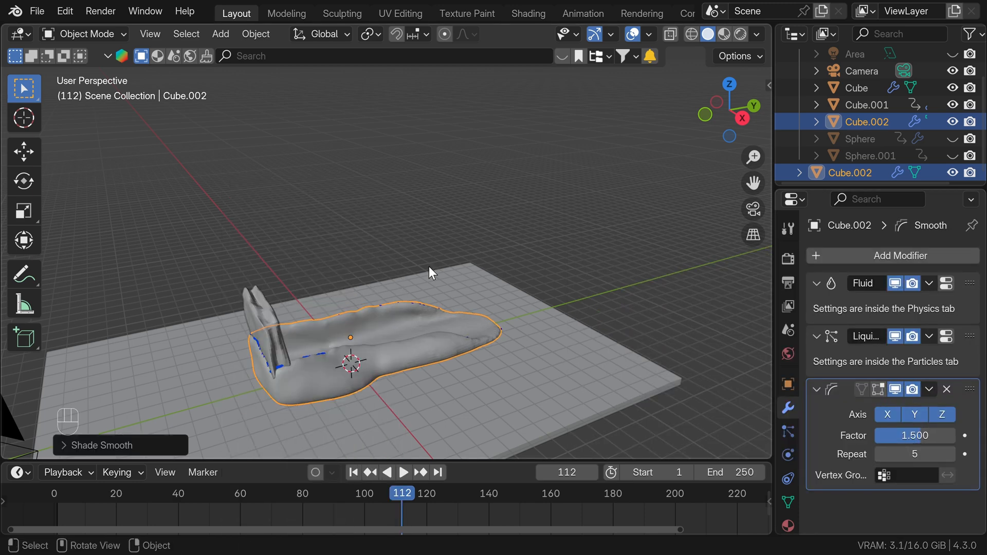
left_click(404, 472)
left_click_drag(272, 474, 443, 495)
- Set the fluid domain's cache type to All
left_click(788, 455)
scroll(875, 295, "down", 4)
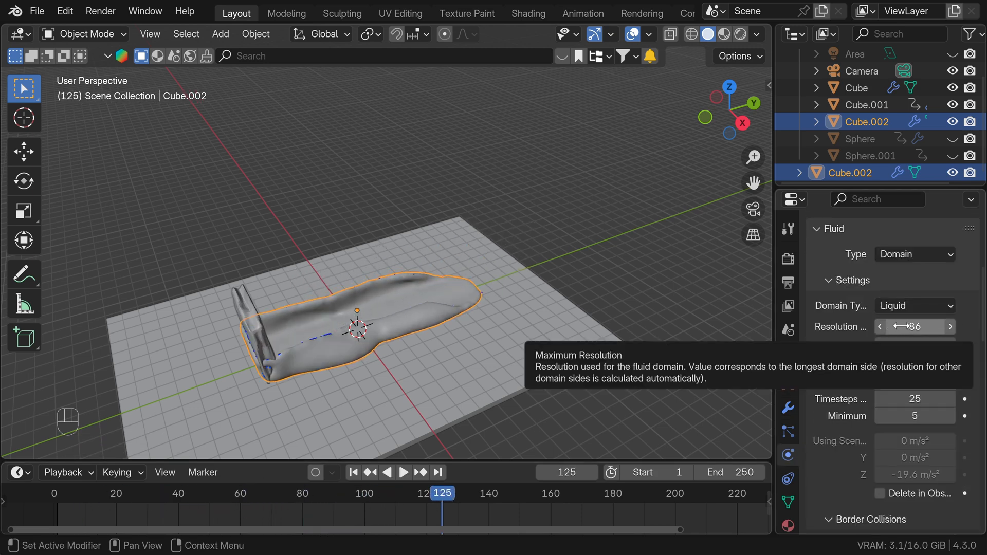
scroll(843, 320, "down", 15)
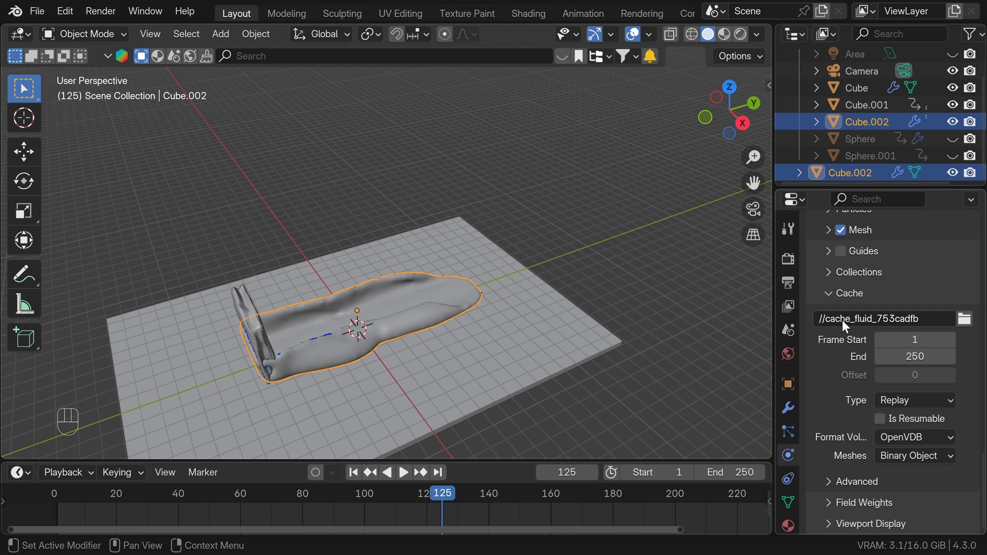
left_click(923, 400)
left_click(887, 456)
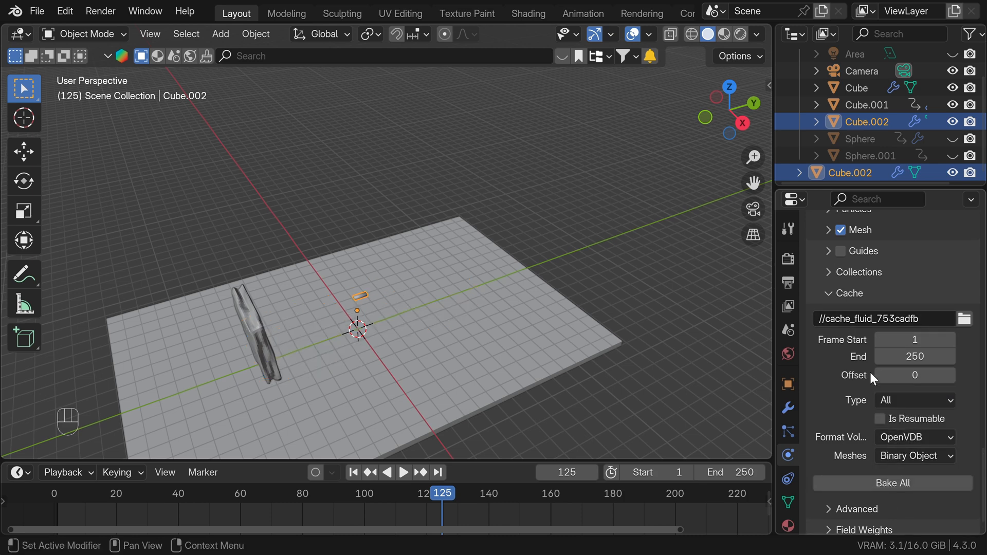
- Raise the fluid domain's resolution divisions to 200
scroll(879, 396, "down", 1)
scroll(865, 396, "up", 15)
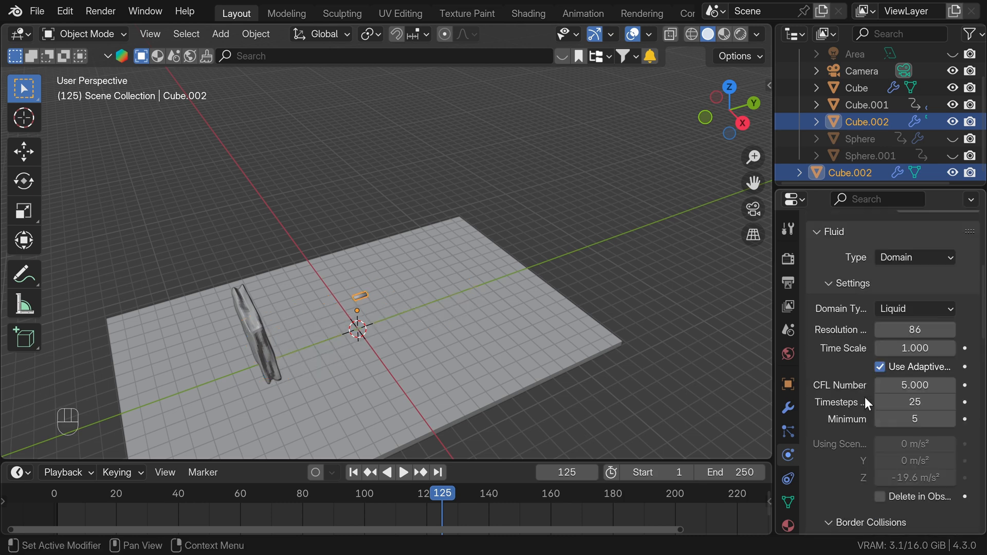
scroll(865, 397, "up", 3)
left_click(916, 397)
type("200")
key("Return")
- Return to frame 1 and bake the whole fluid simulation
scroll(921, 406, "down", 13)
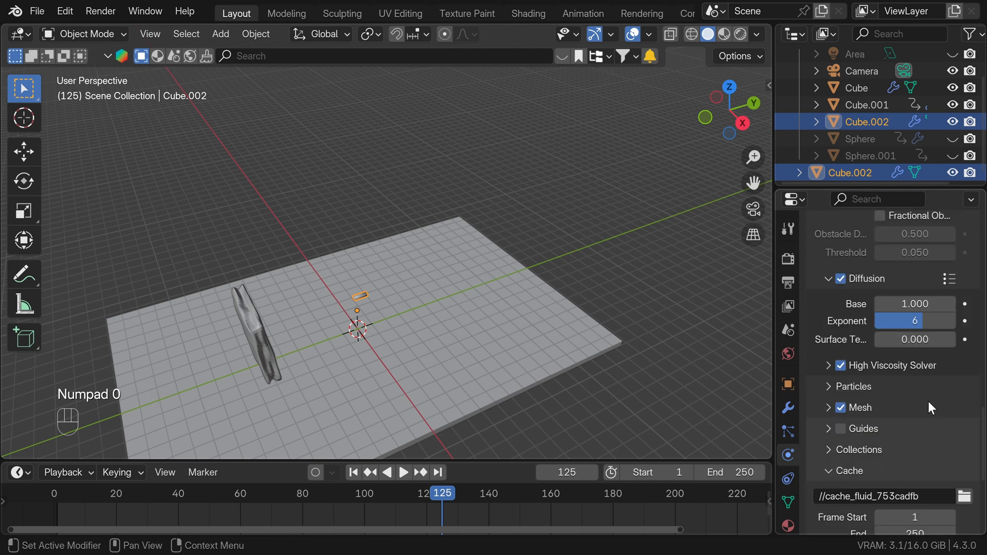
scroll(931, 408, "down", 10)
key("shift+Left")
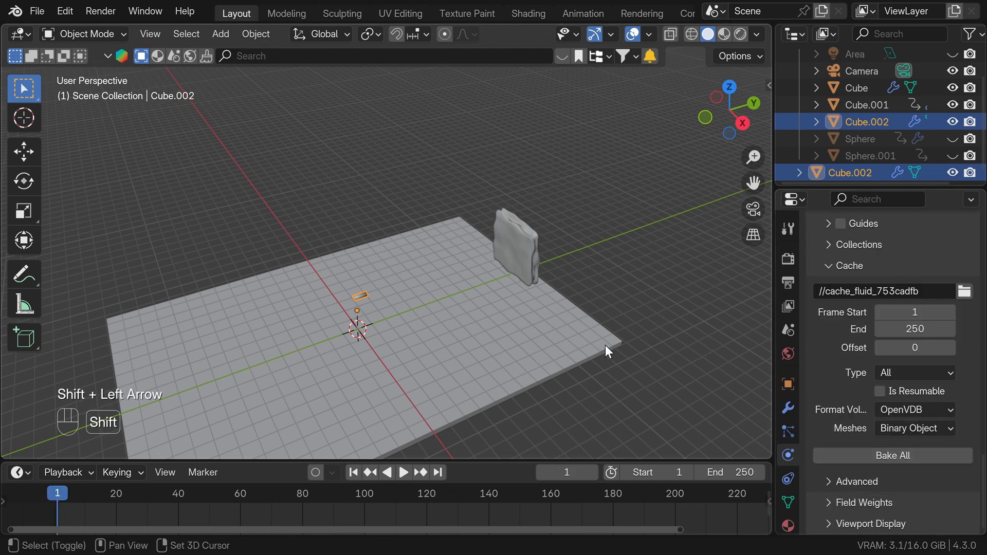
left_click(873, 460)
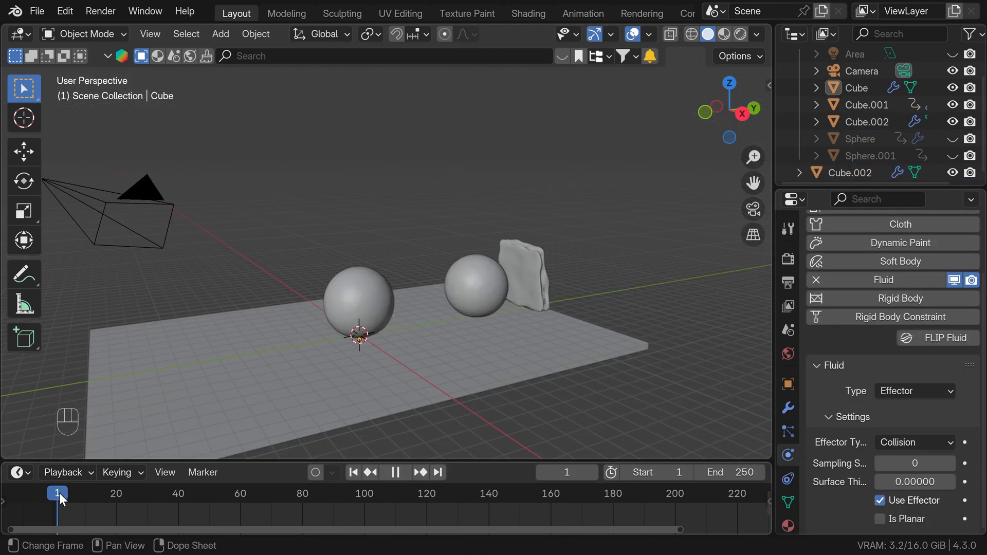
- Scrub through the baked simulation to frame 133 to inspect the liquid in the rendered view
left_click_drag(59, 492, 374, 498)
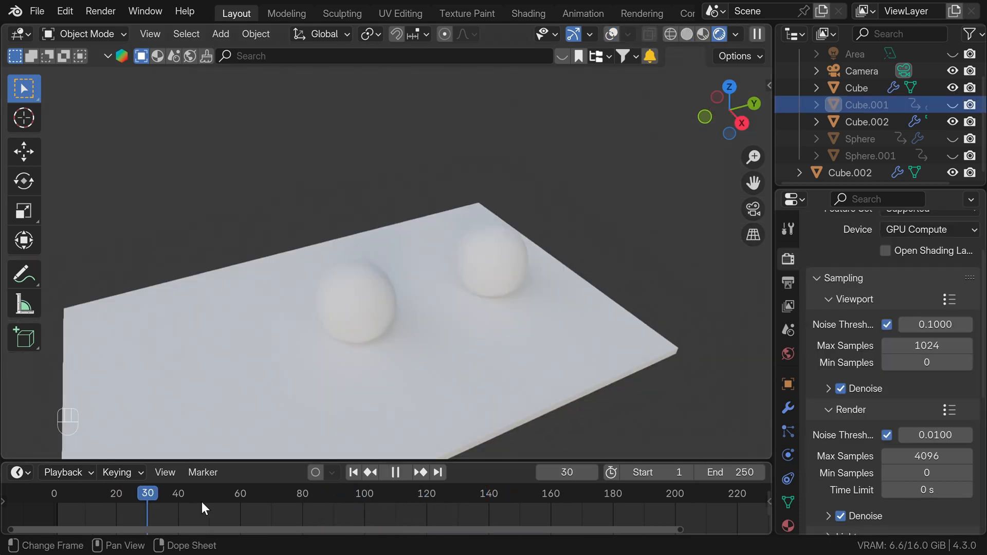
left_click_drag(202, 502, 466, 507)
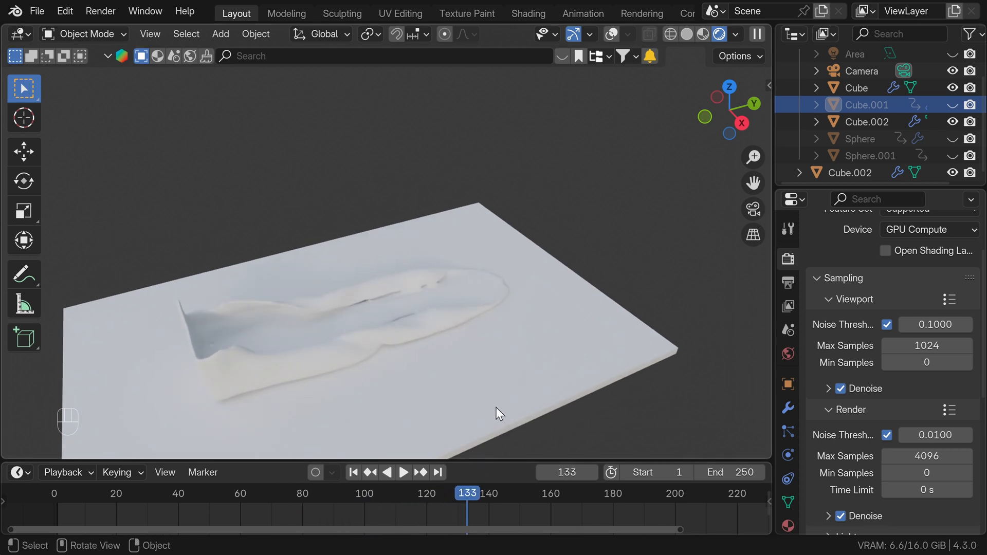
- Darken the base color of the floor Cube's material to a dark grey
left_click(498, 402)
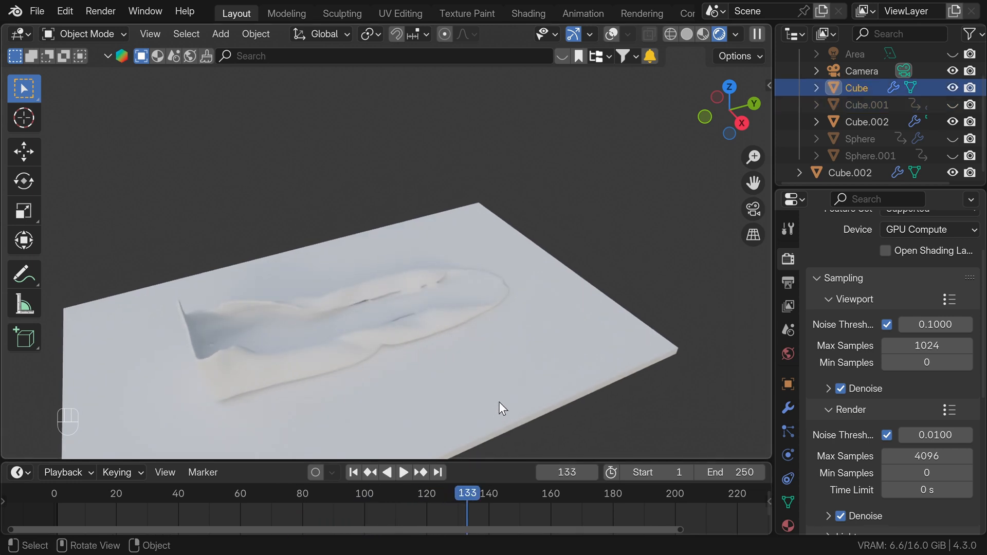
left_click(788, 526)
left_click(922, 365)
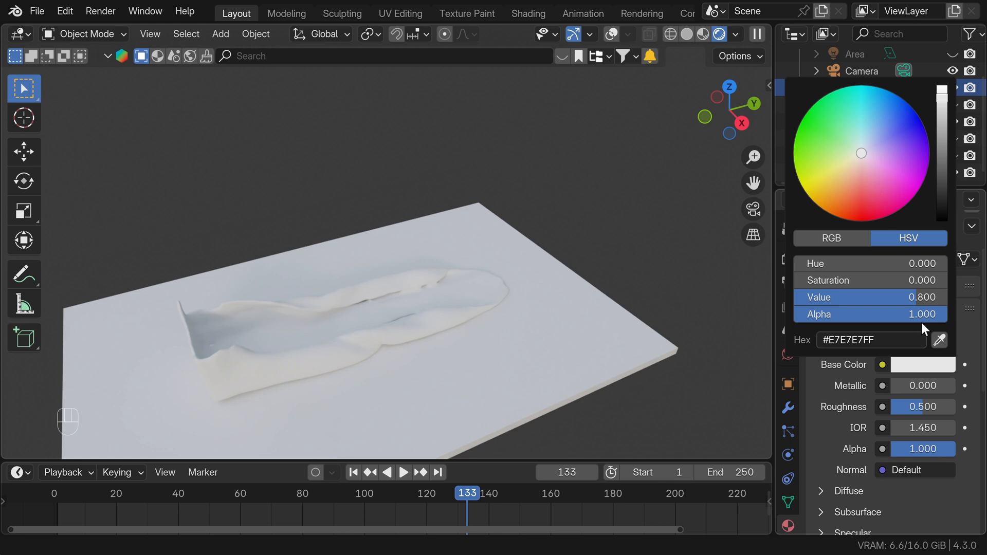
left_click(939, 177)
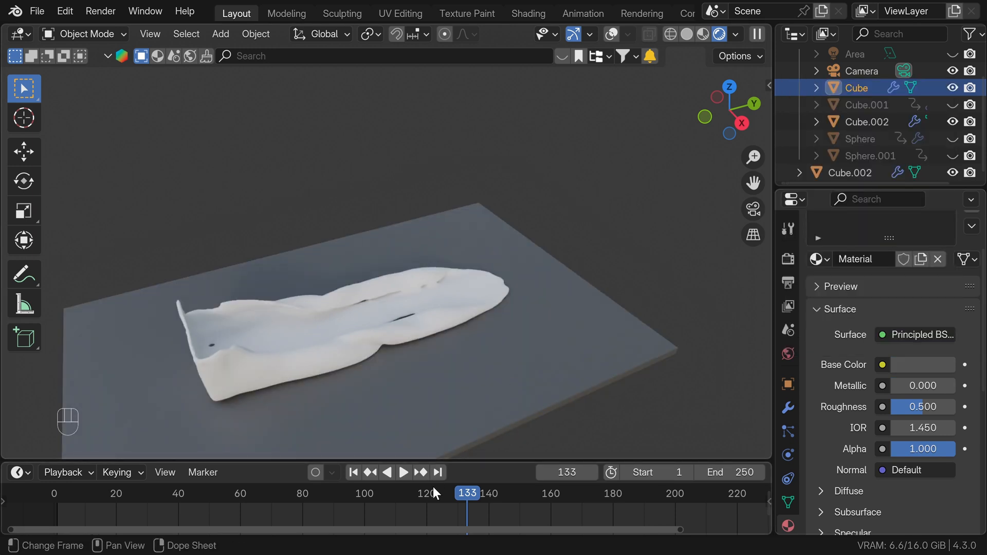
- Play the baked simulation on to frame 140 and inspect the rendered liquid from the opposite side
key("space")
left_click_drag(453, 492, 489, 490)
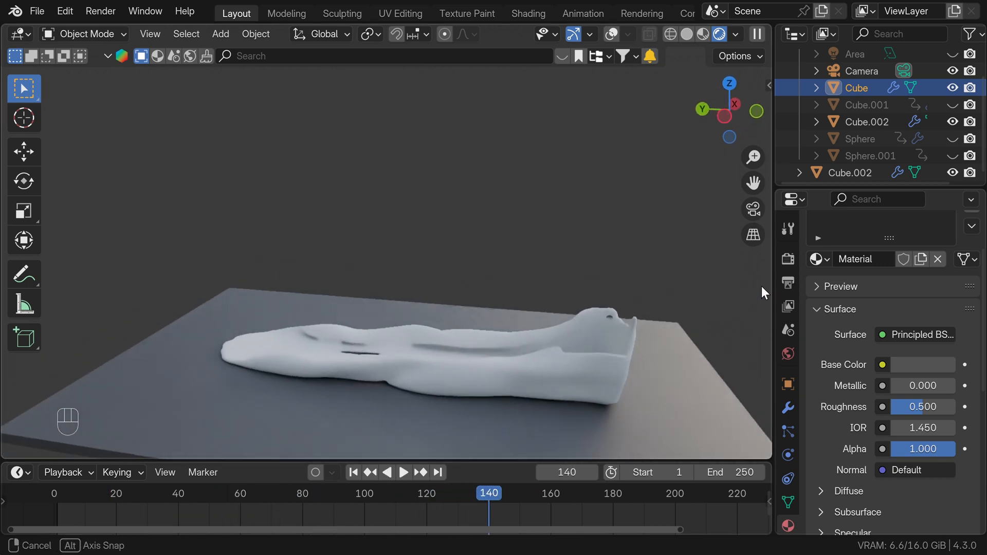